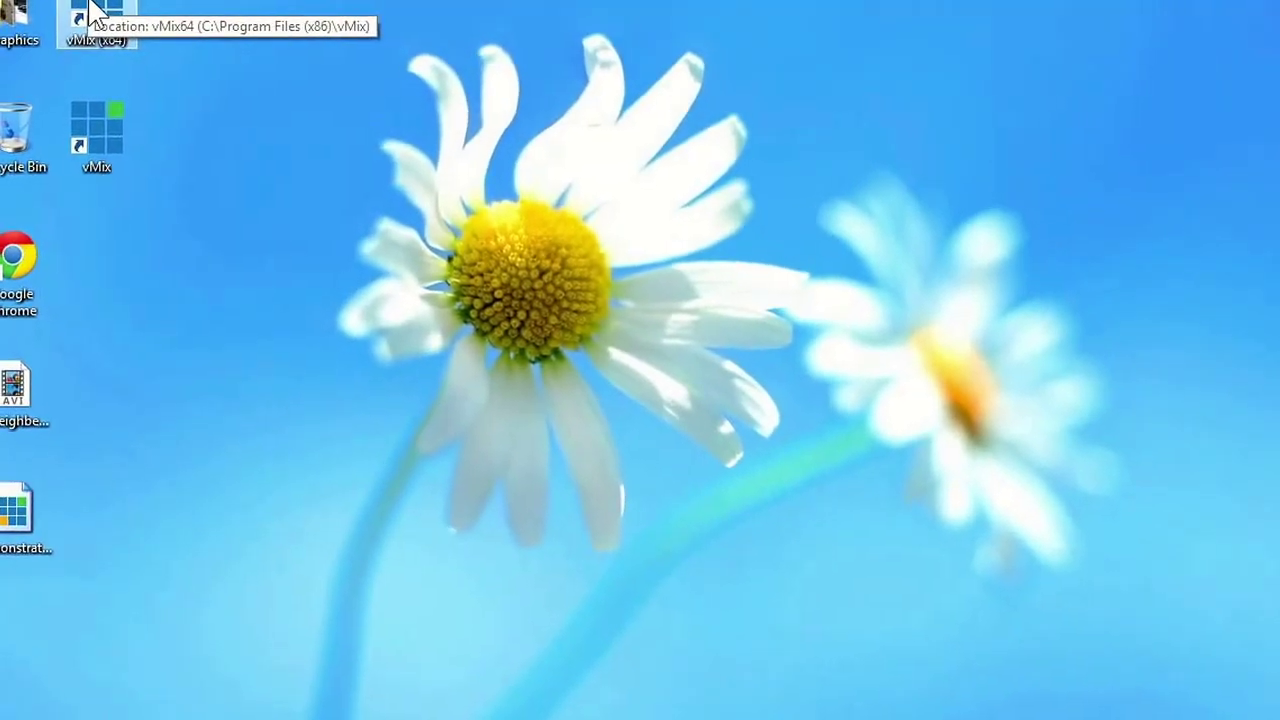
- Launch the 64-bit vMix and start a new Capture input using the Osprey-845e SDI-A Video Device 1
double_click(83, 15)
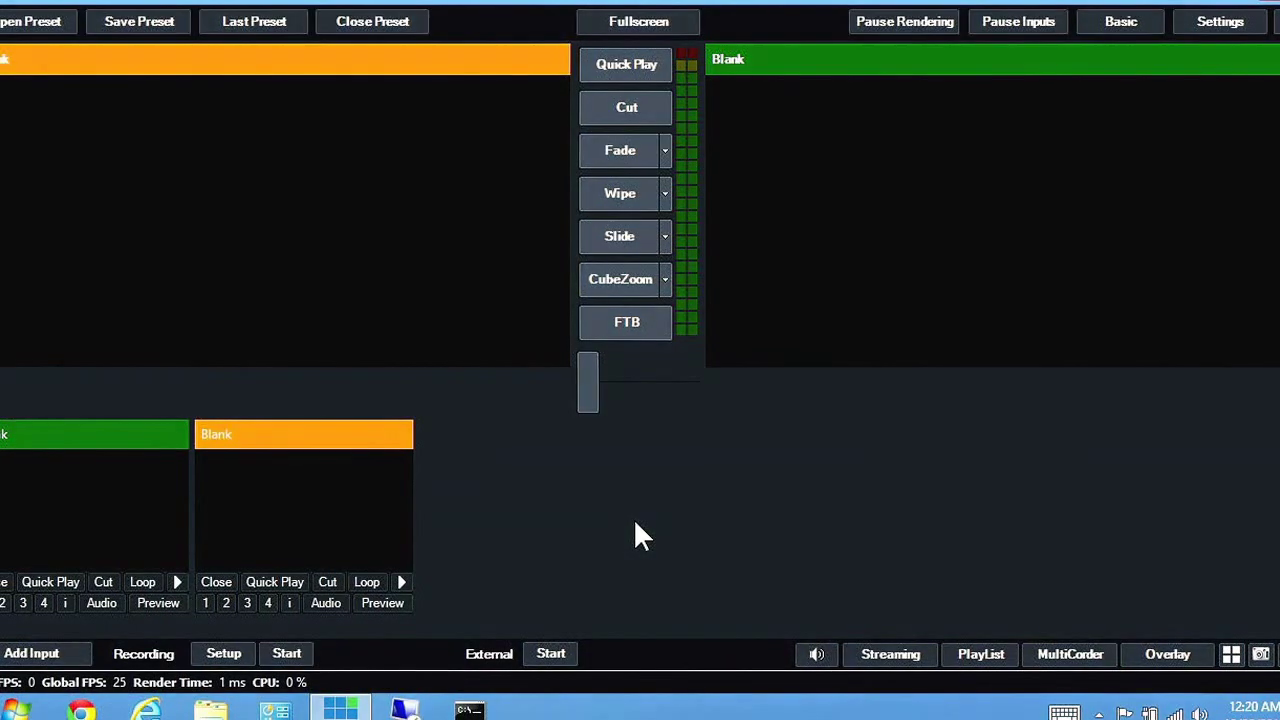
click(30, 657)
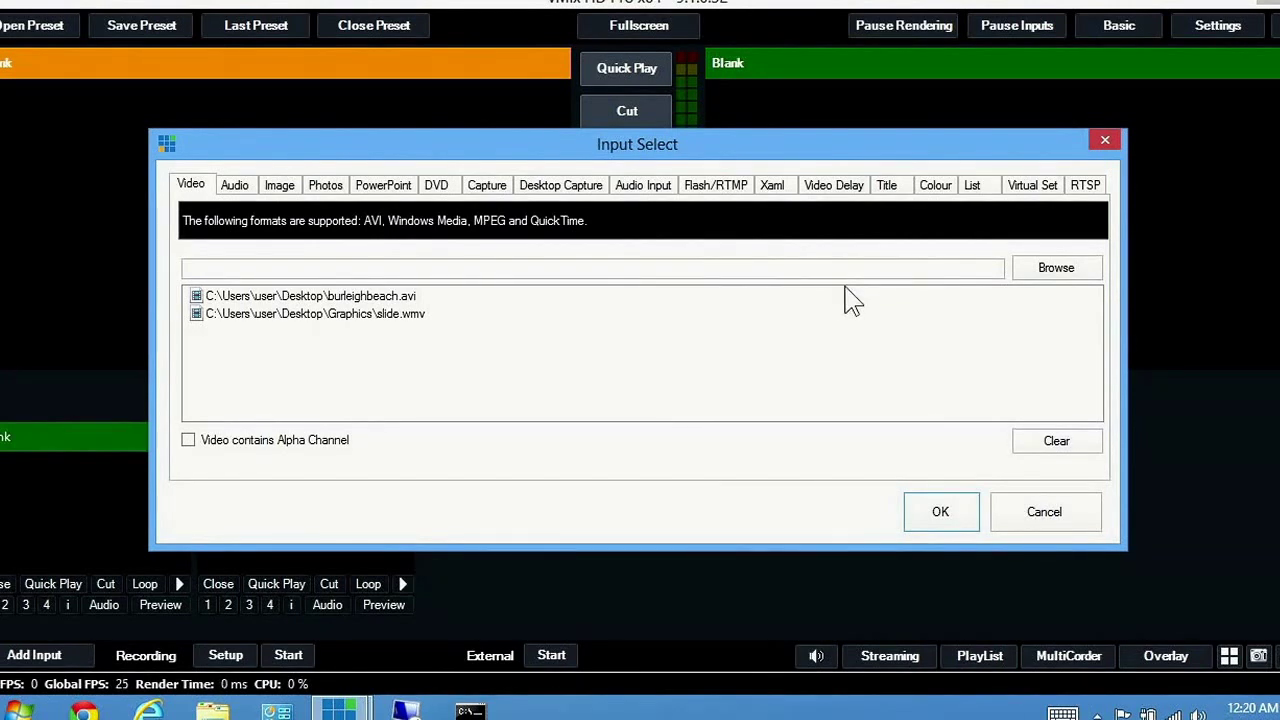
click(484, 187)
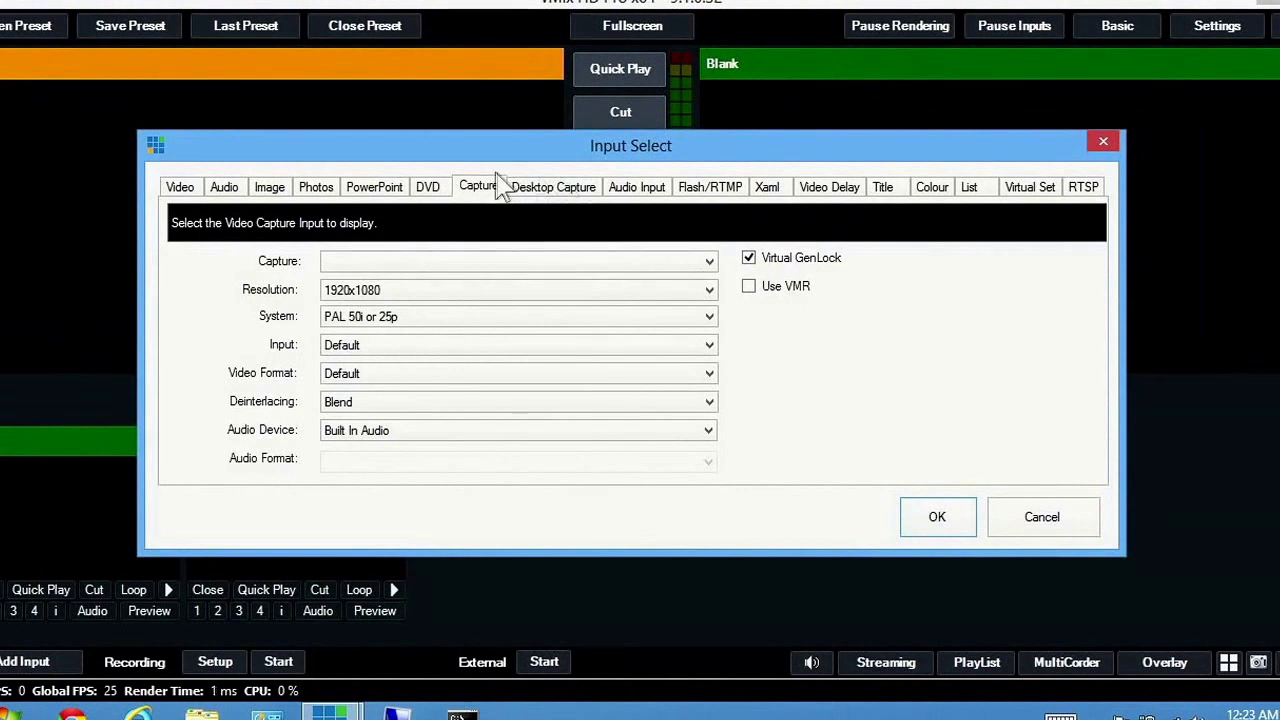
click(708, 264)
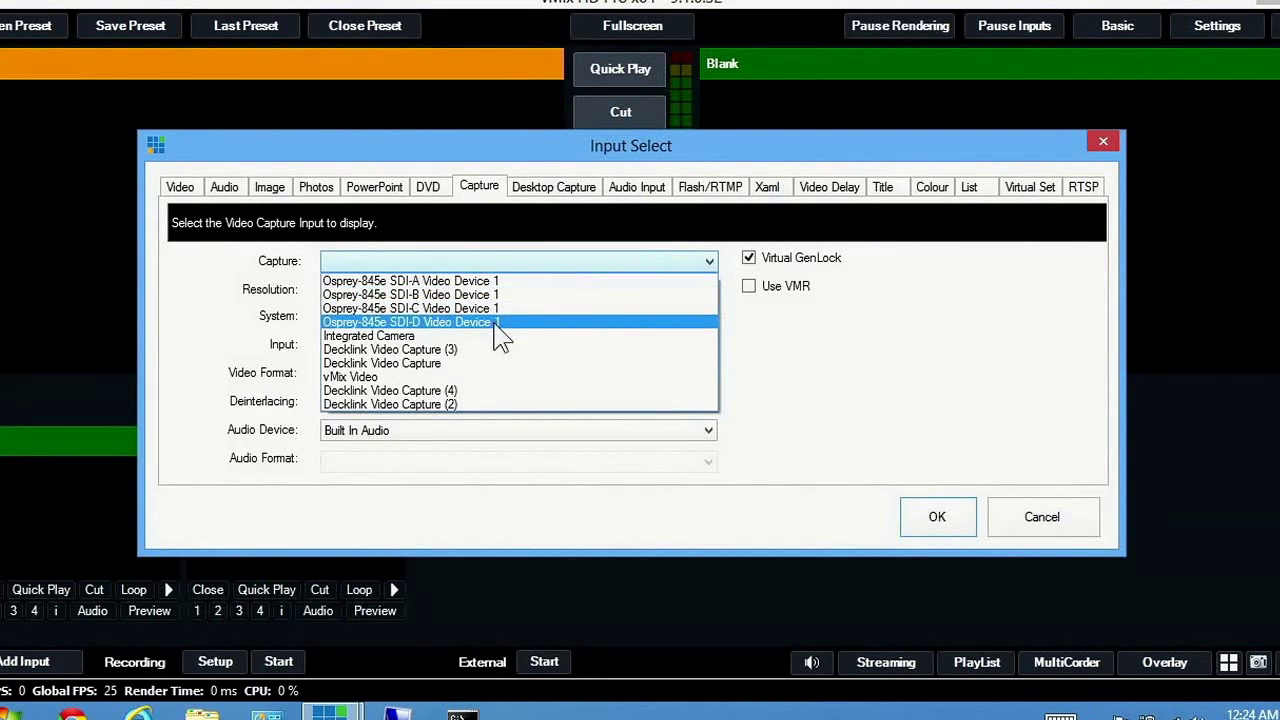
key(Up)
key(Up)
key(Up)
key(Return)
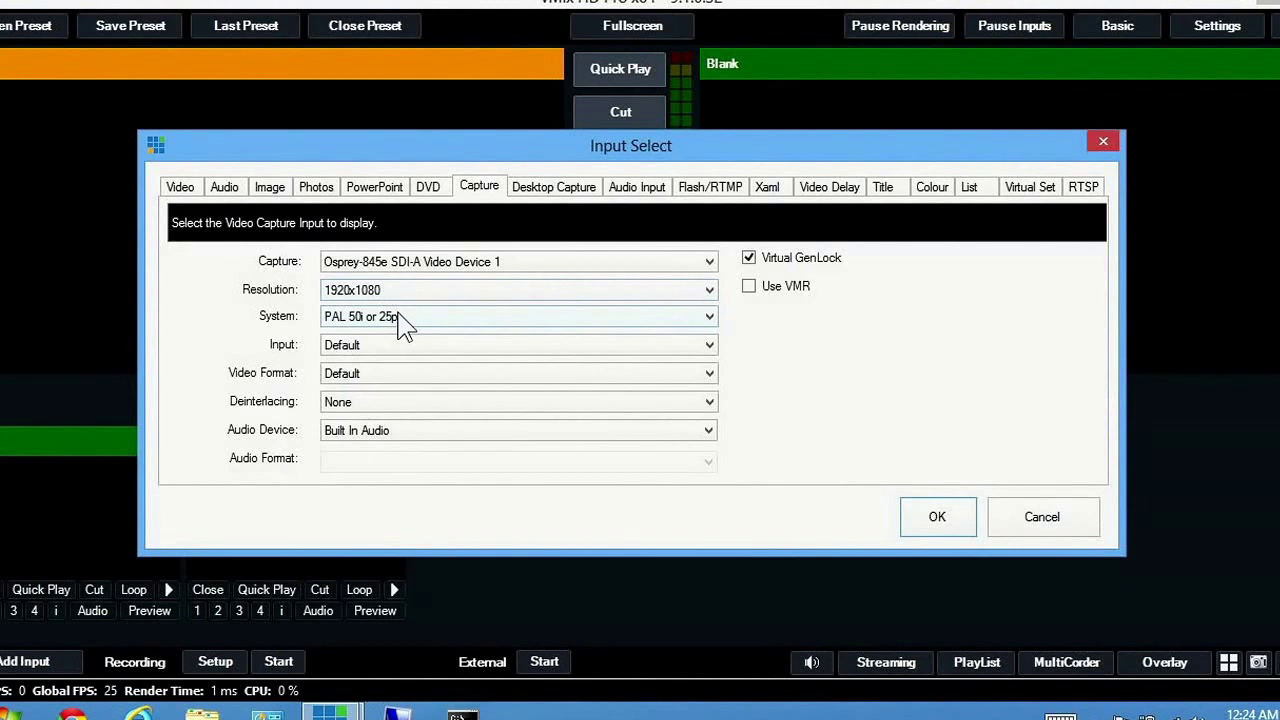
- Keep the input type at Default, set the audio device to SDI Input A-1 (Osprey-845e 1), and add the camera
click(391, 346)
click(397, 362)
click(397, 354)
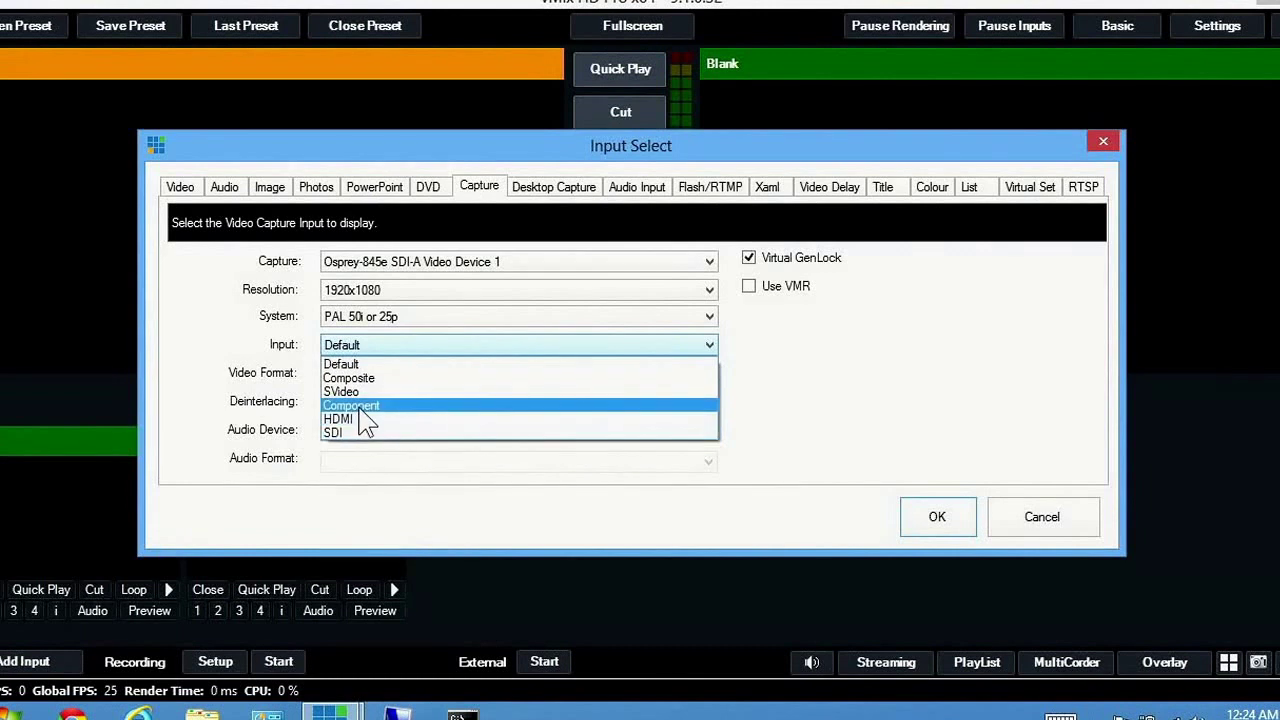
click(385, 364)
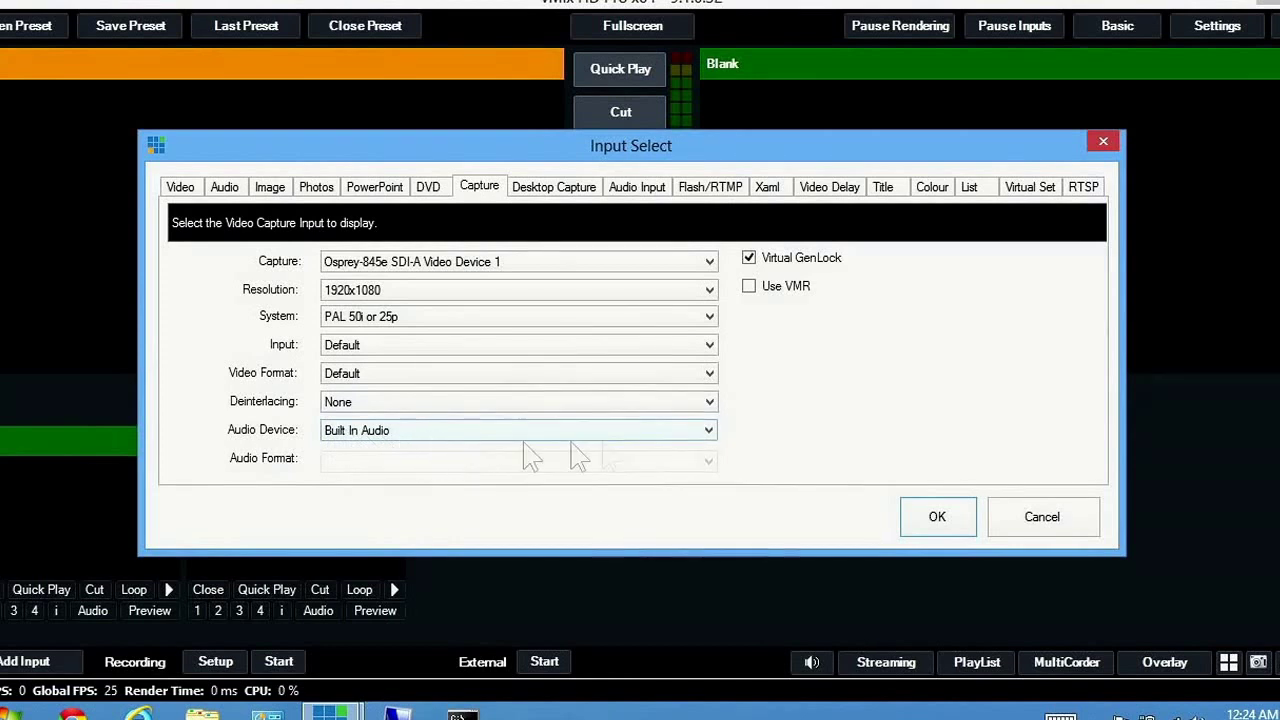
click(707, 432)
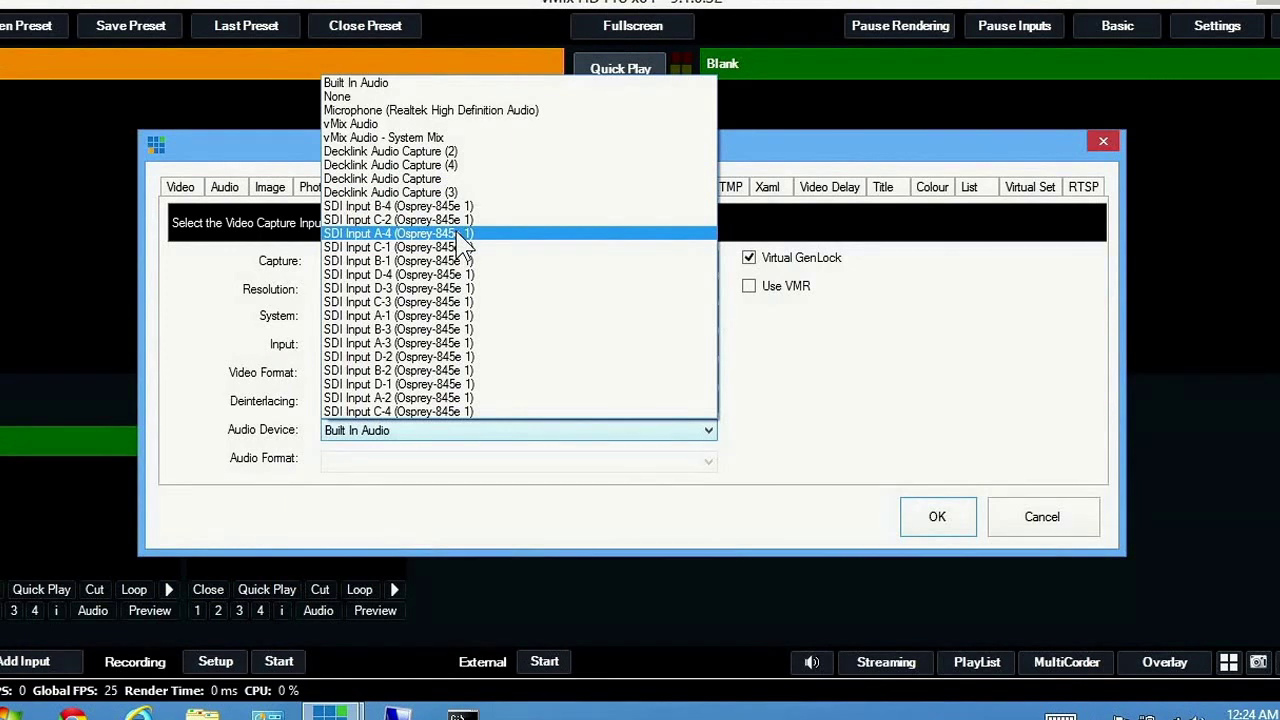
click(415, 316)
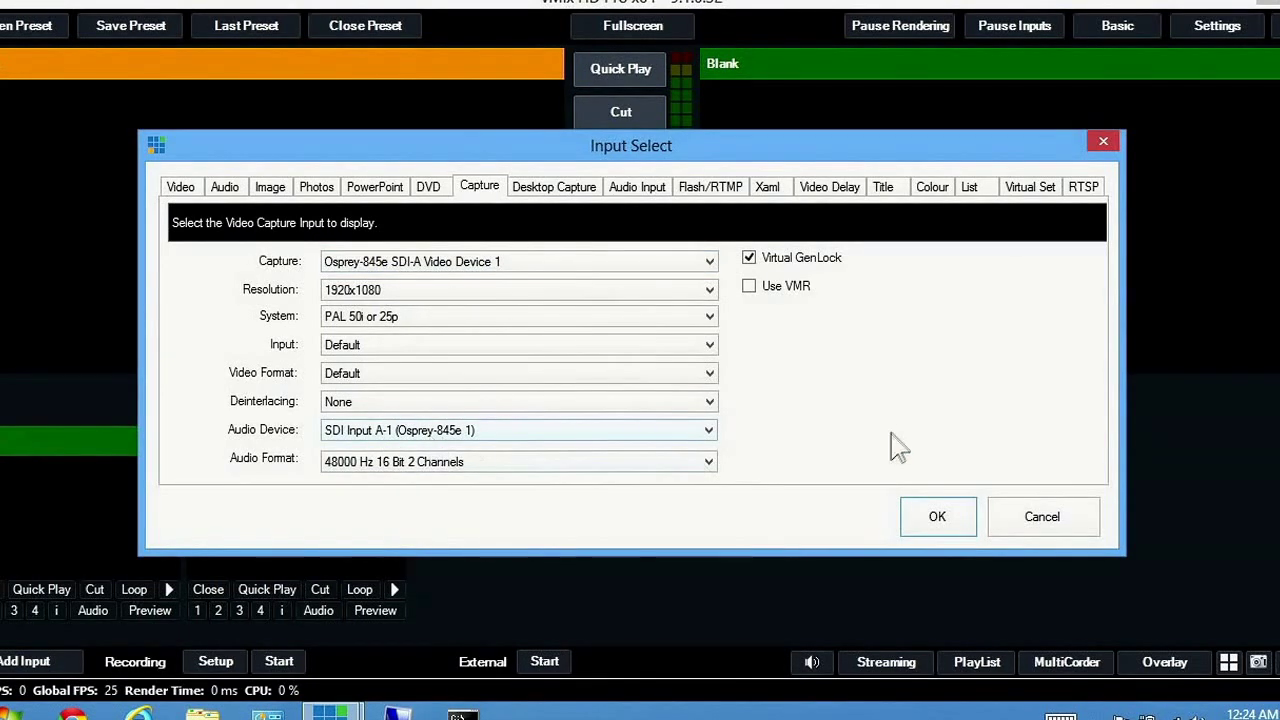
click(940, 520)
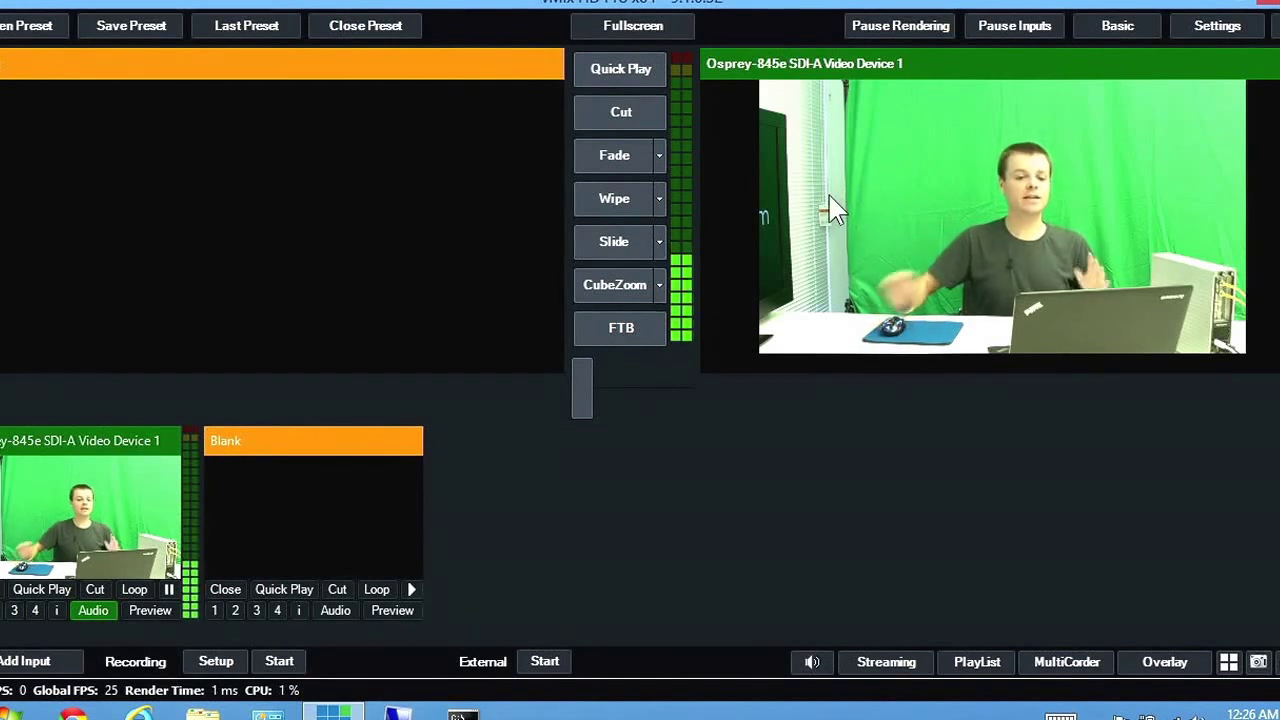
- Add a second Capture input from Osprey-845e SDI-B Video Device 1 with SDI Input B-1 (Osprey-845e 1) as its audio device
click(30, 662)
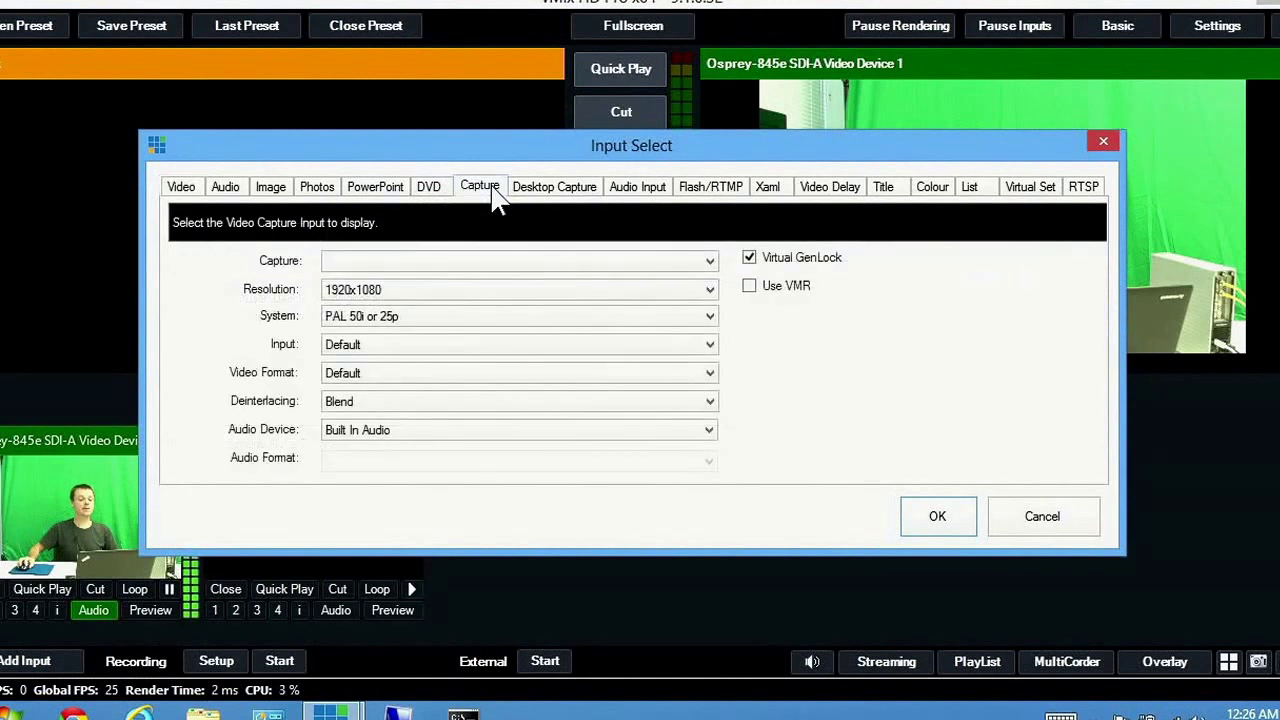
click(503, 262)
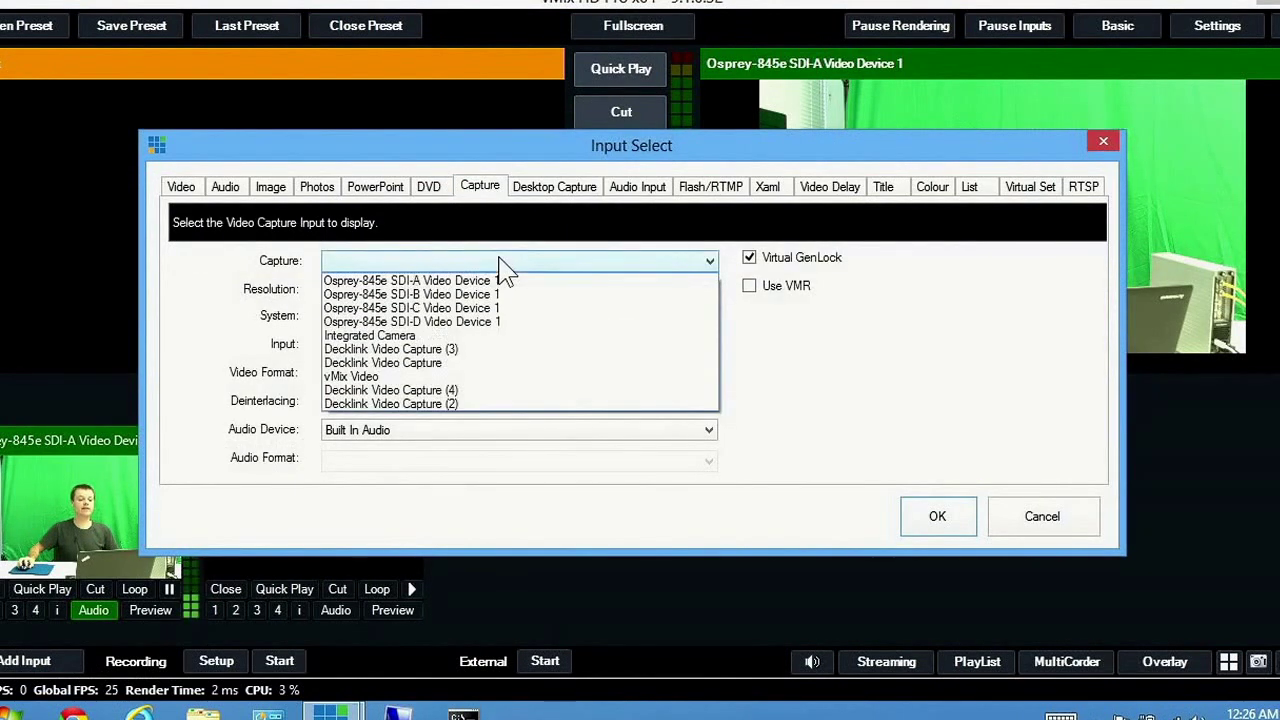
click(443, 294)
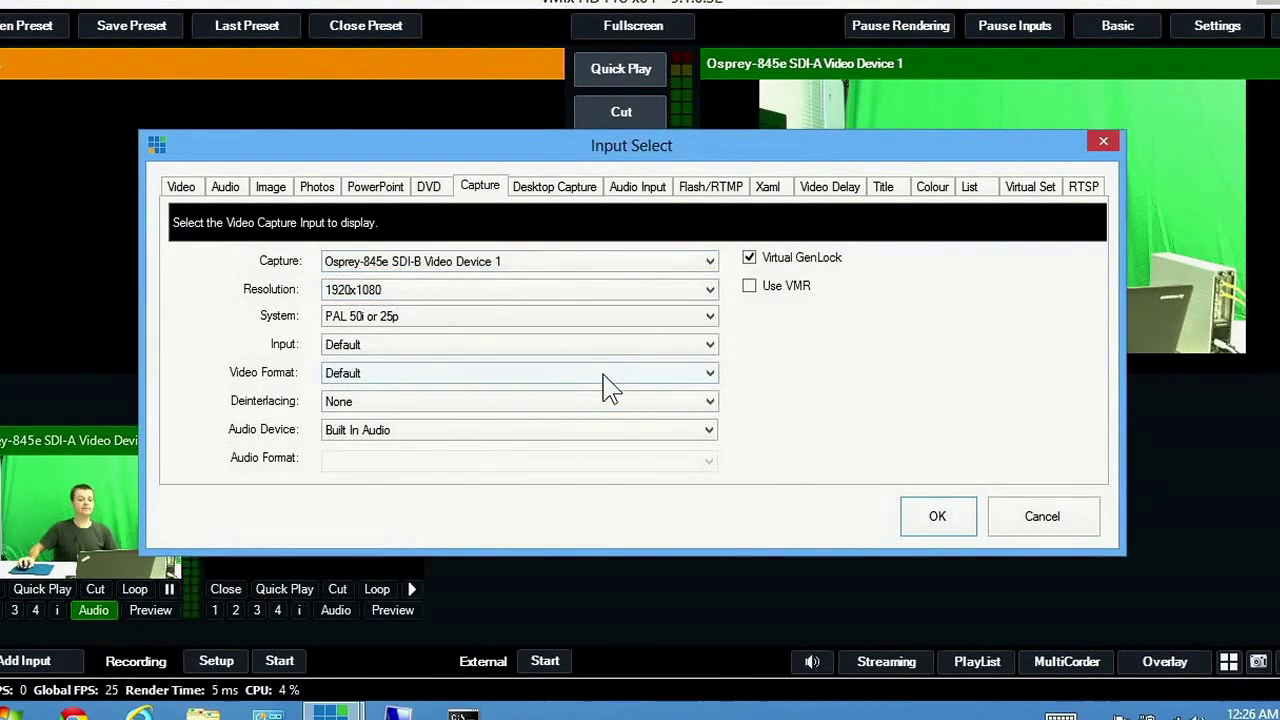
click(425, 432)
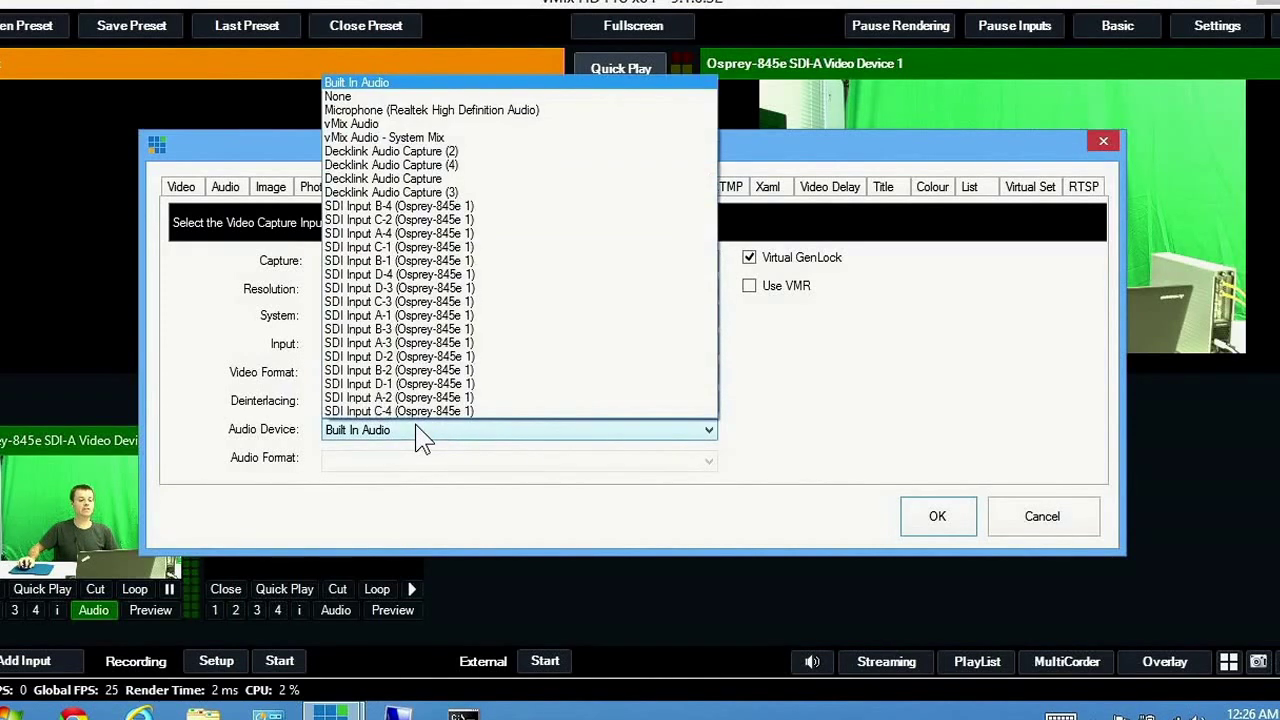
click(400, 262)
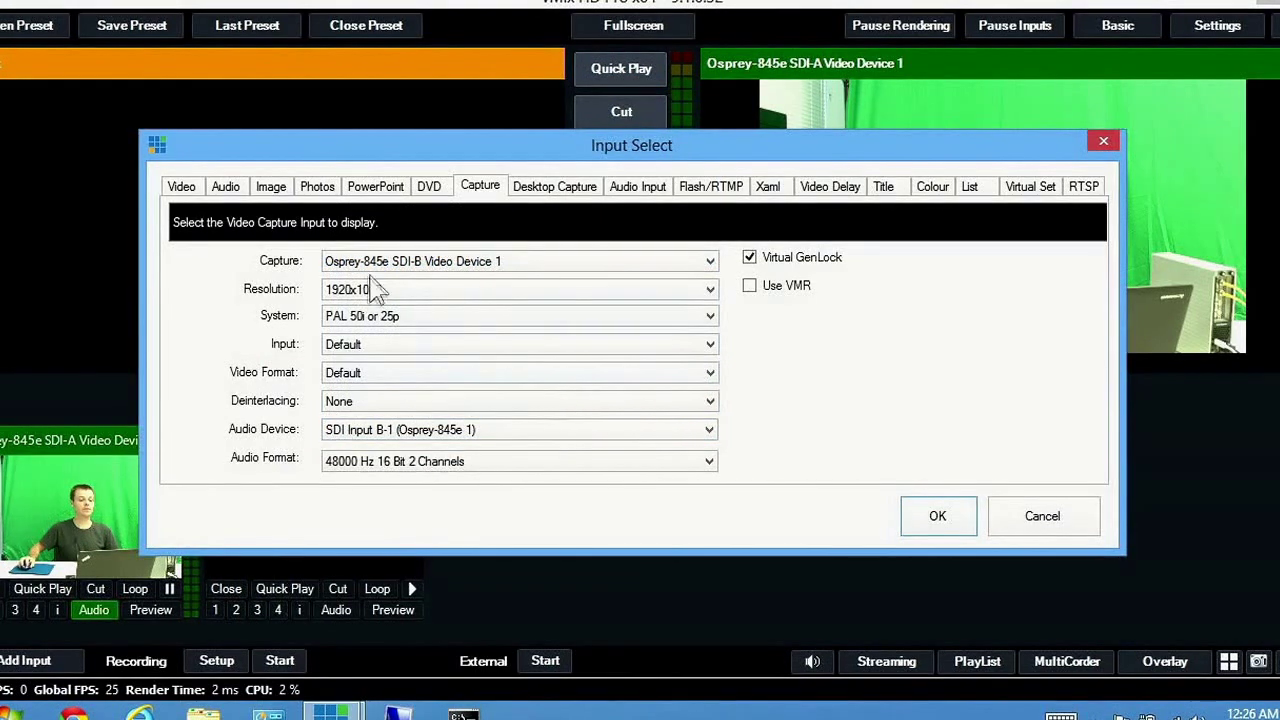
click(938, 520)
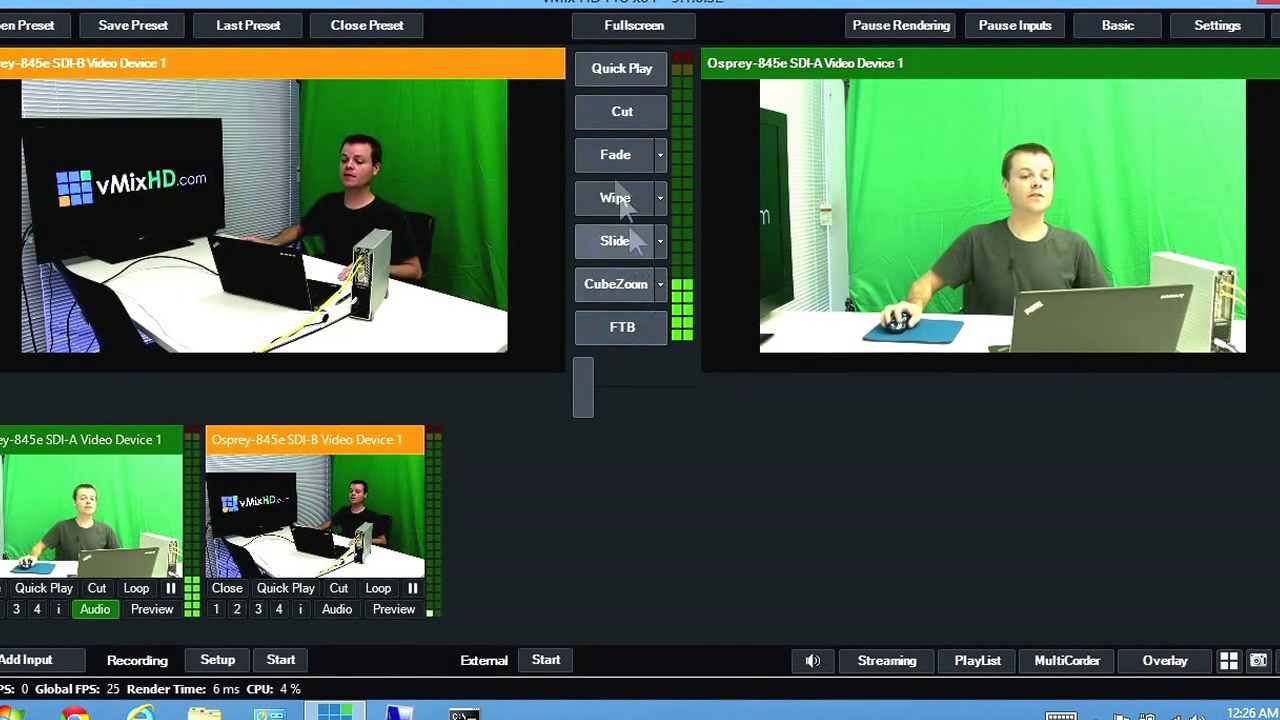
- Switch the output between the two cameras using repeated cuts, a fade and a wipe
click(619, 108)
click(619, 108)
click(619, 108)
click(619, 108)
click(619, 108)
click(621, 153)
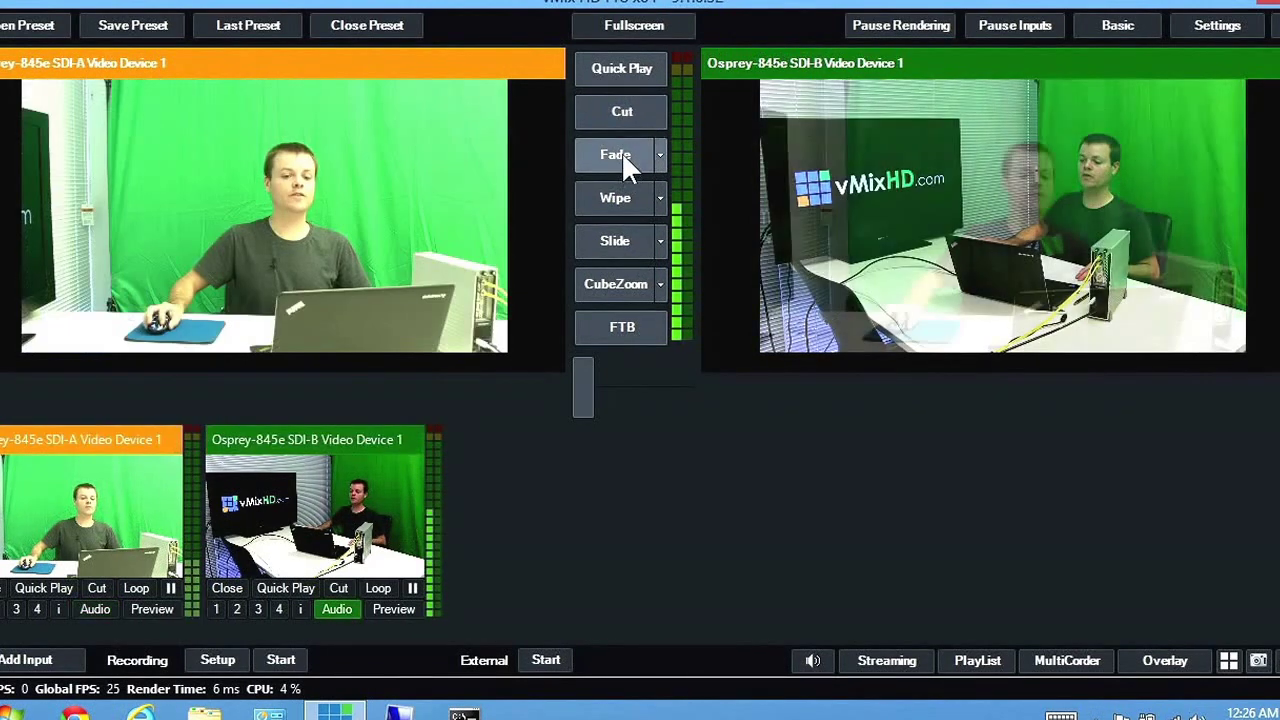
click(614, 186)
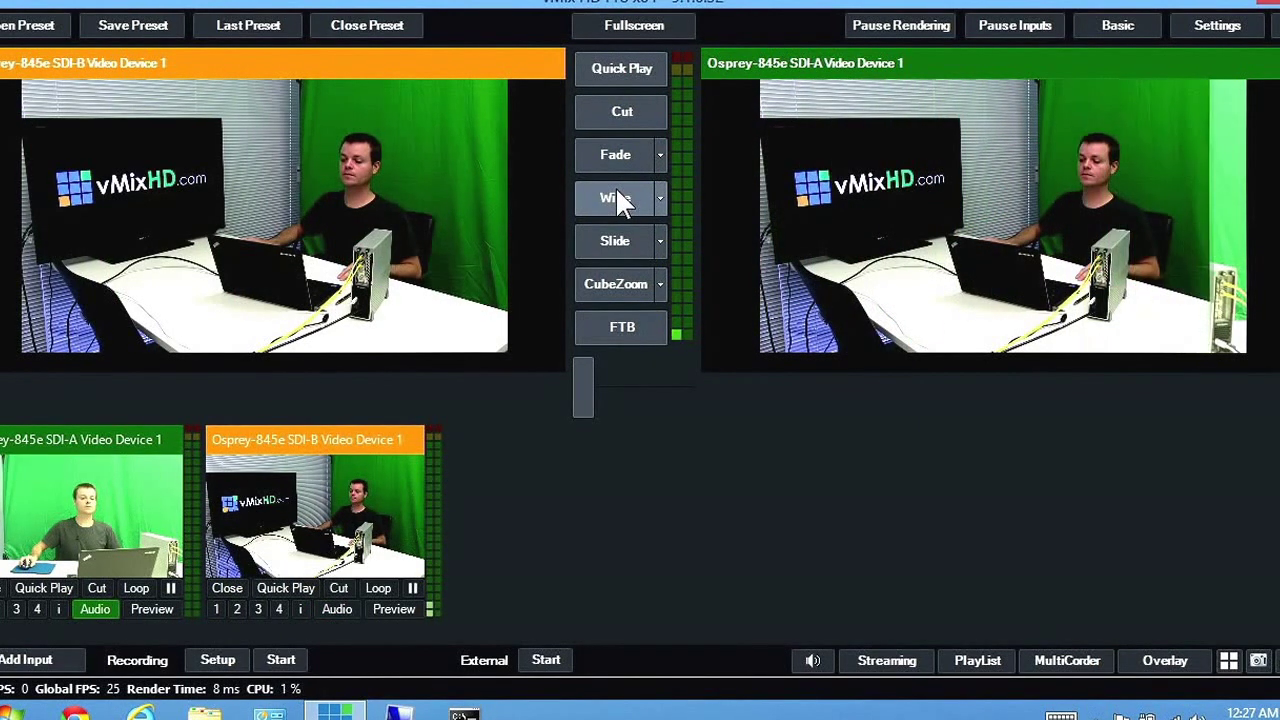
- Examine the effect choices and duration setting of the Fade and Wipe transitions
click(660, 152)
click(660, 152)
click(660, 152)
click(662, 158)
click(666, 193)
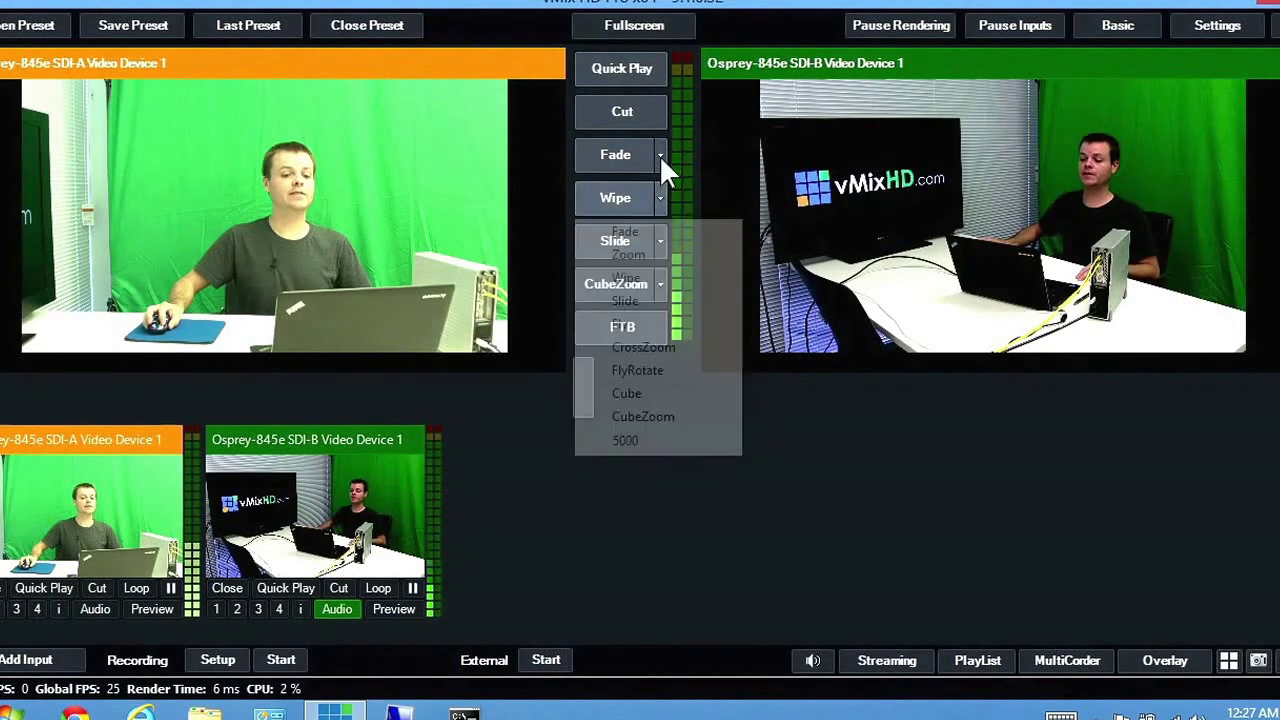
click(660, 155)
click(659, 395)
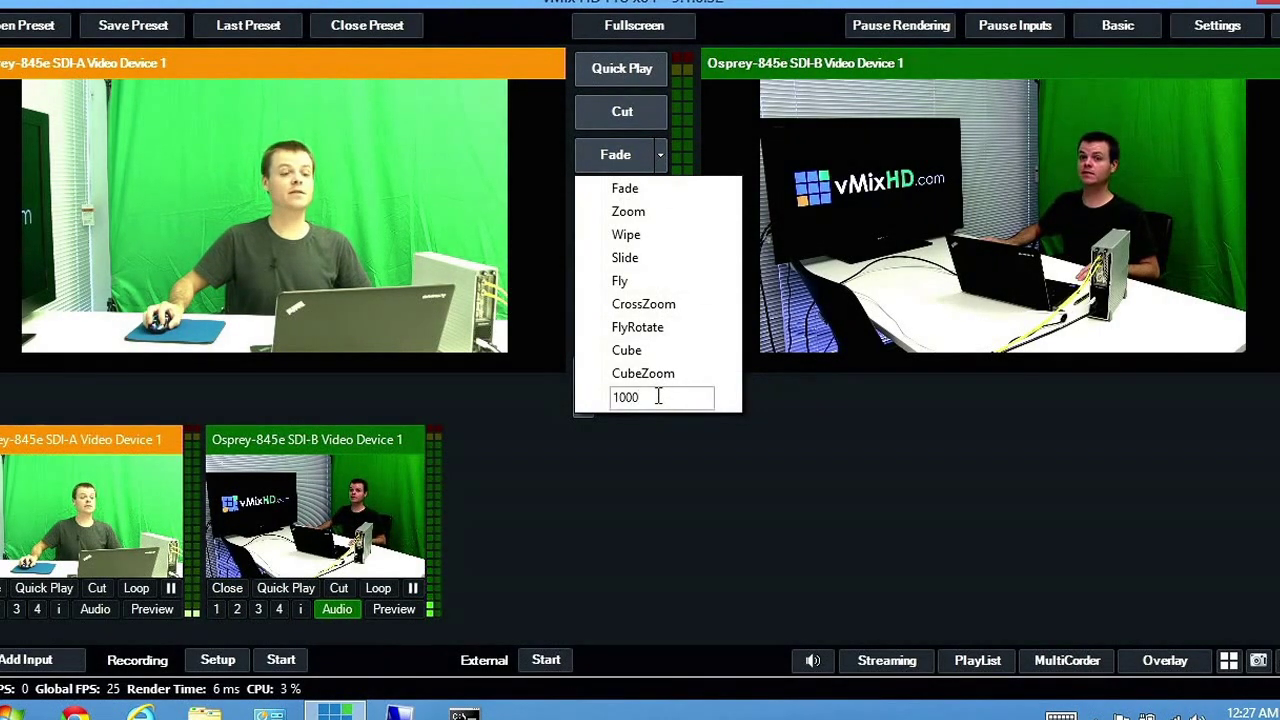
click(662, 158)
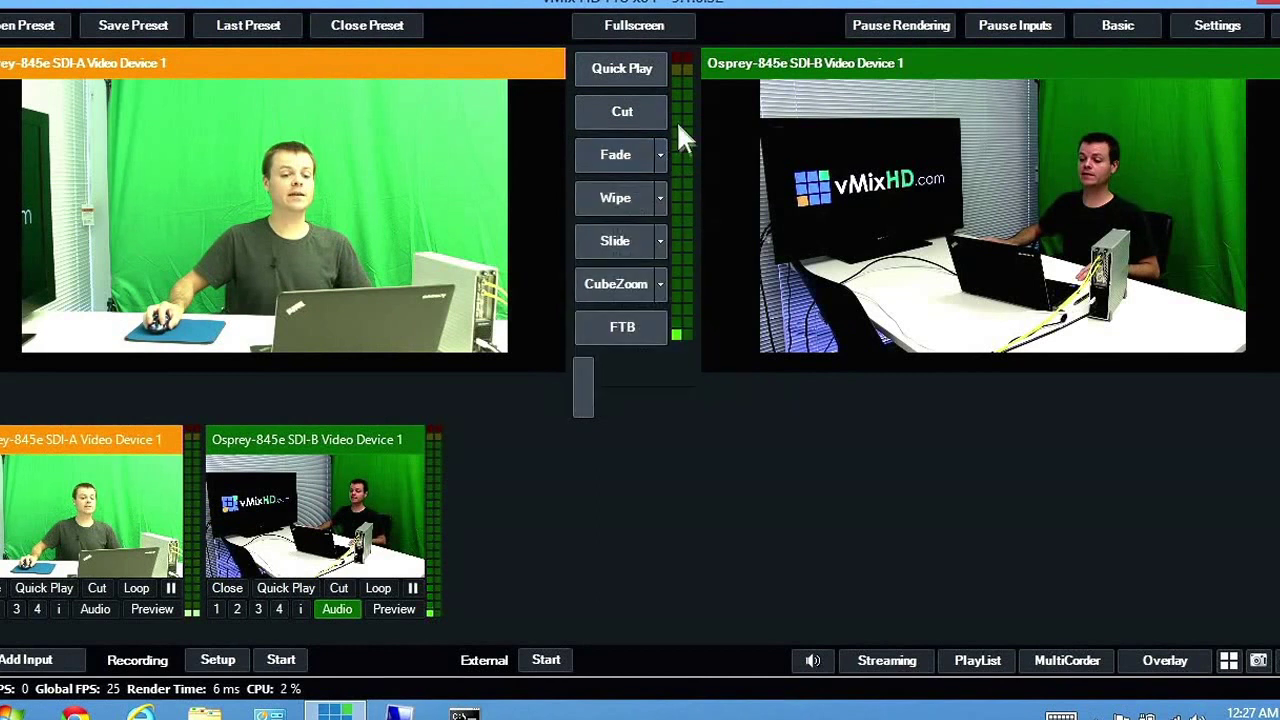
- Set the Wipe transition's duration to 1000 and run the wipe between the cameras
click(662, 200)
click(662, 437)
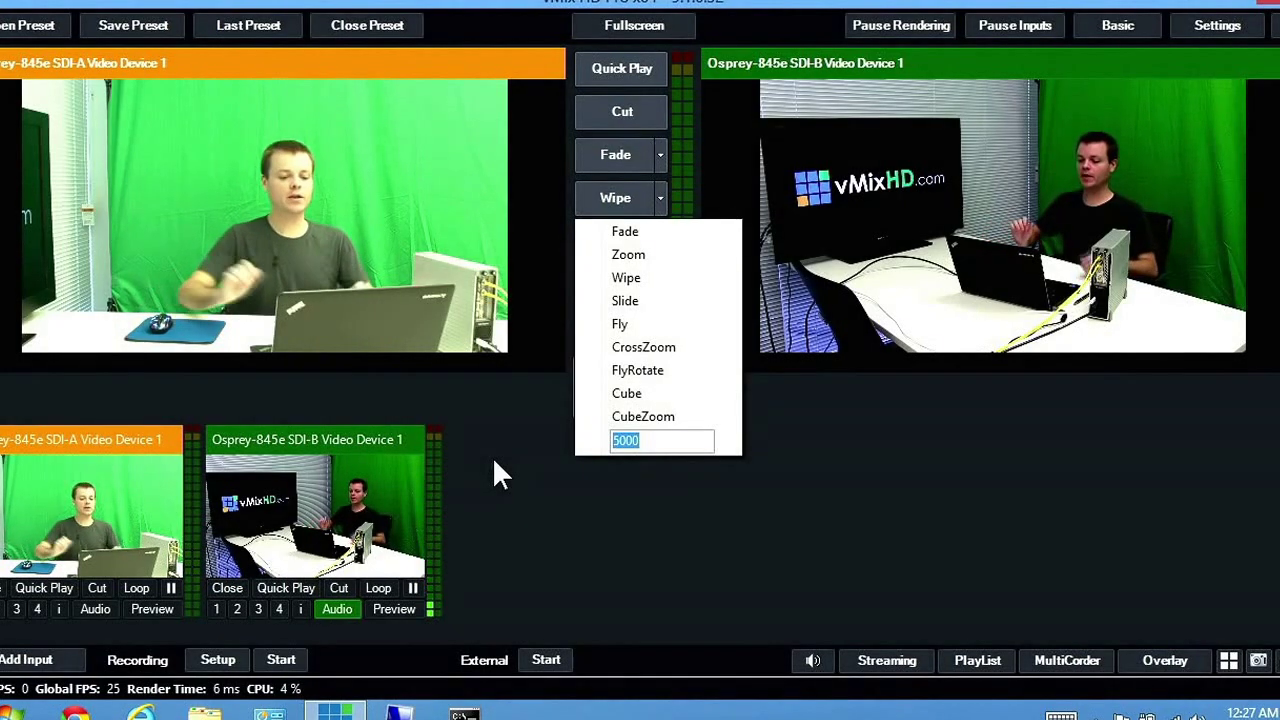
text(1000)
key(Return)
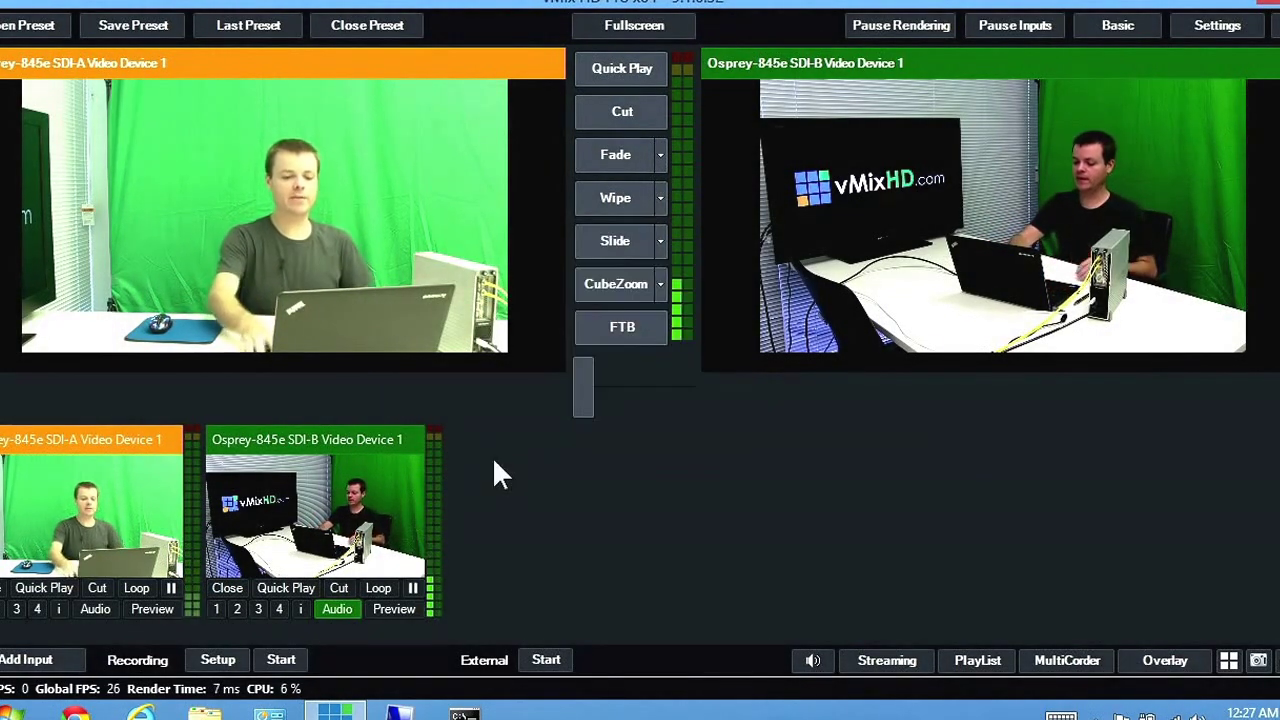
click(617, 196)
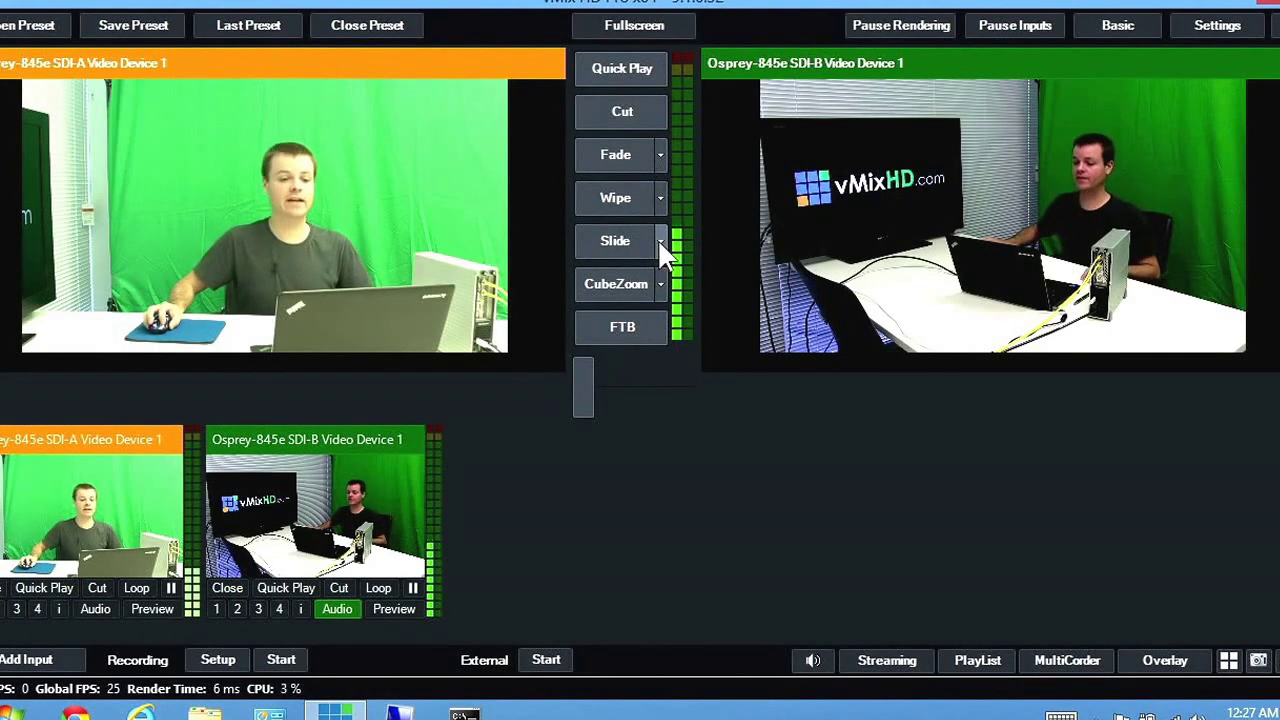
- Change the Slide transition's effect to CubeZoom
click(660, 241)
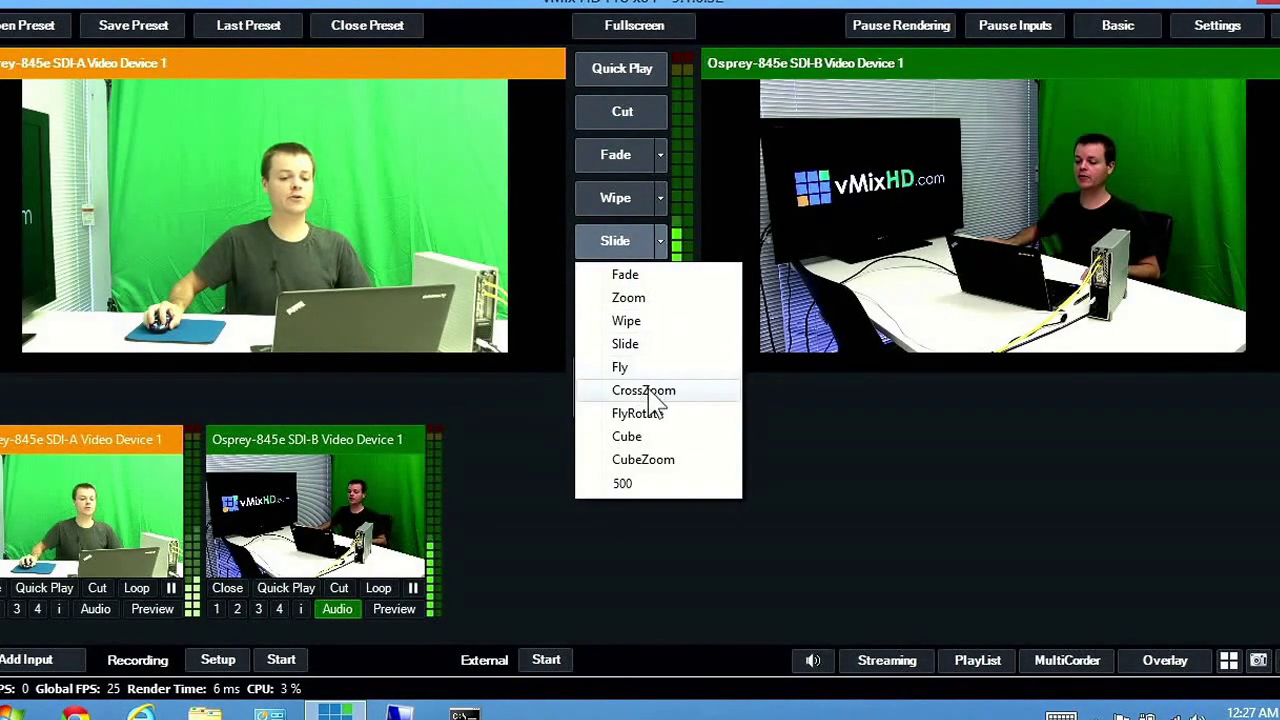
click(865, 576)
click(660, 241)
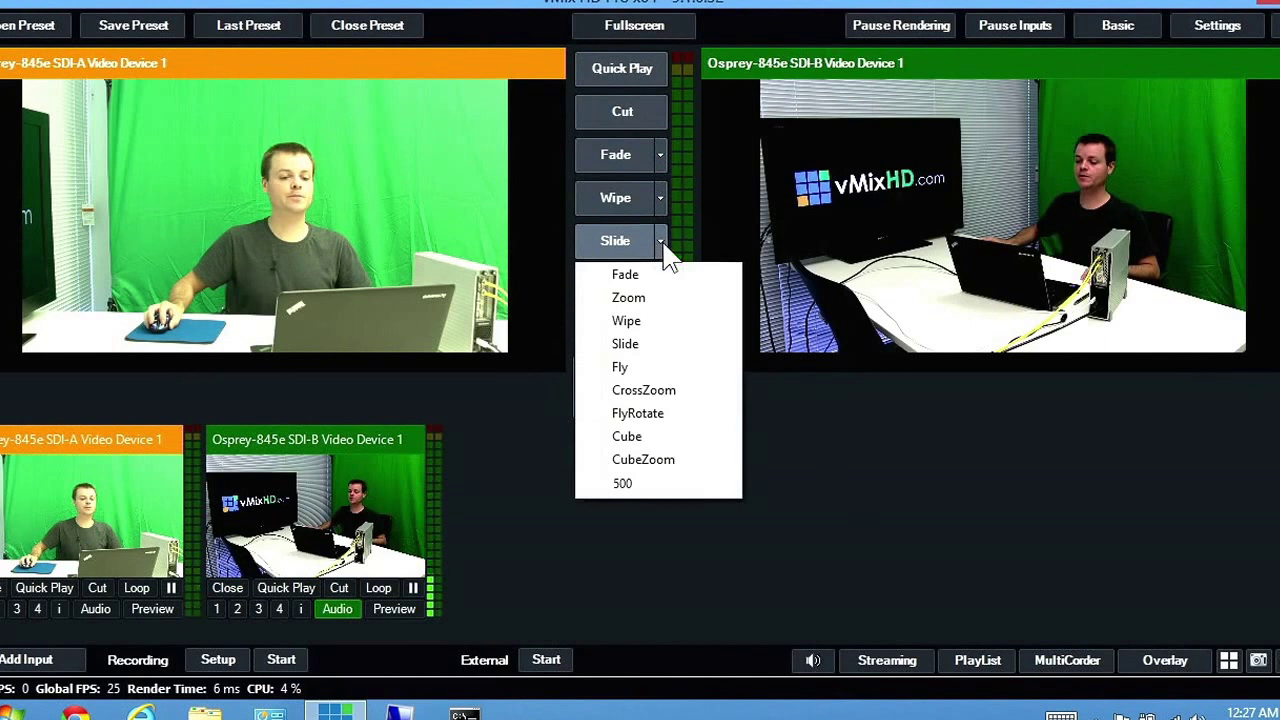
click(652, 459)
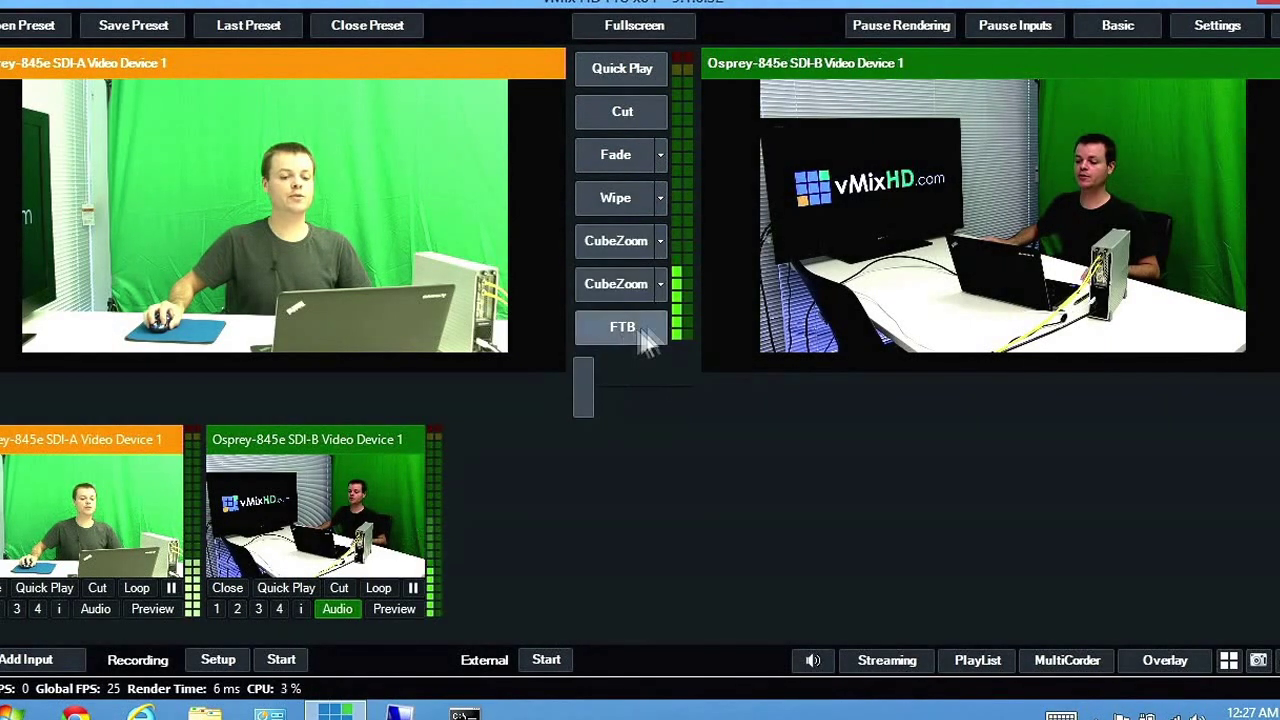
- Set the lower CubeZoom transition's duration to 2000 and run it twice to swap the cameras back and forth
click(660, 284)
double_click(672, 529)
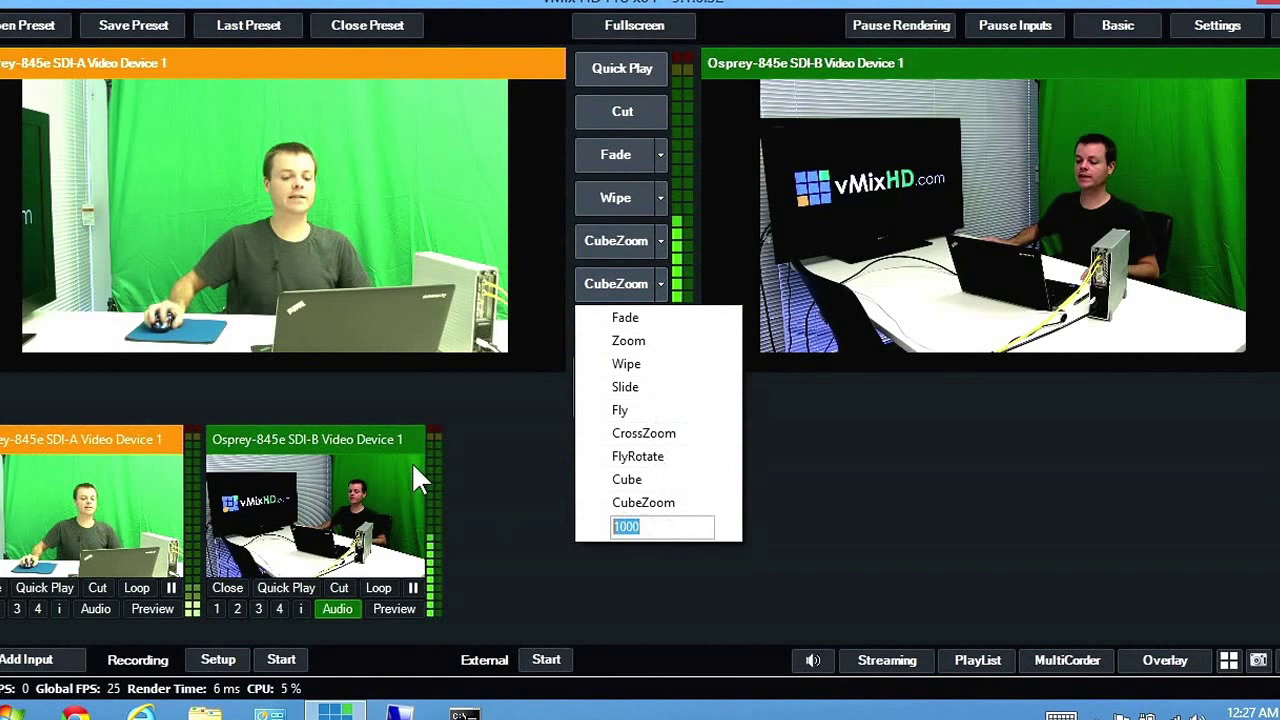
text(2000)
key(Return)
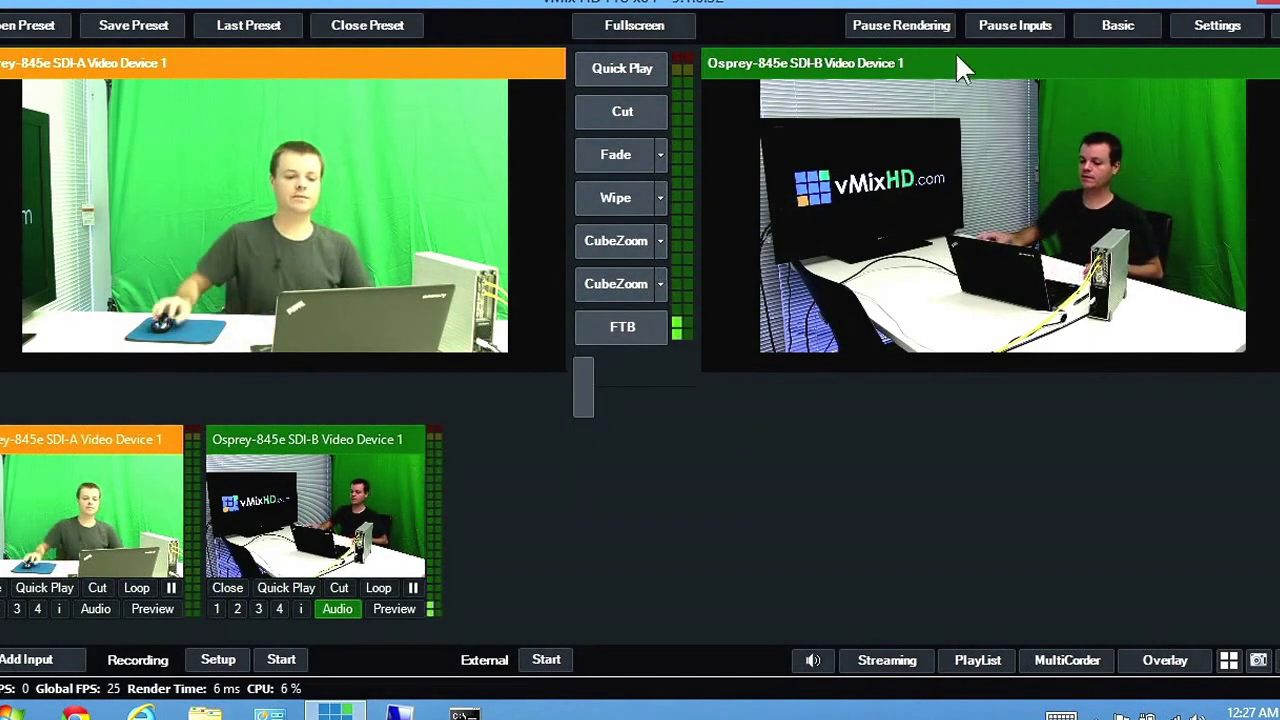
click(625, 290)
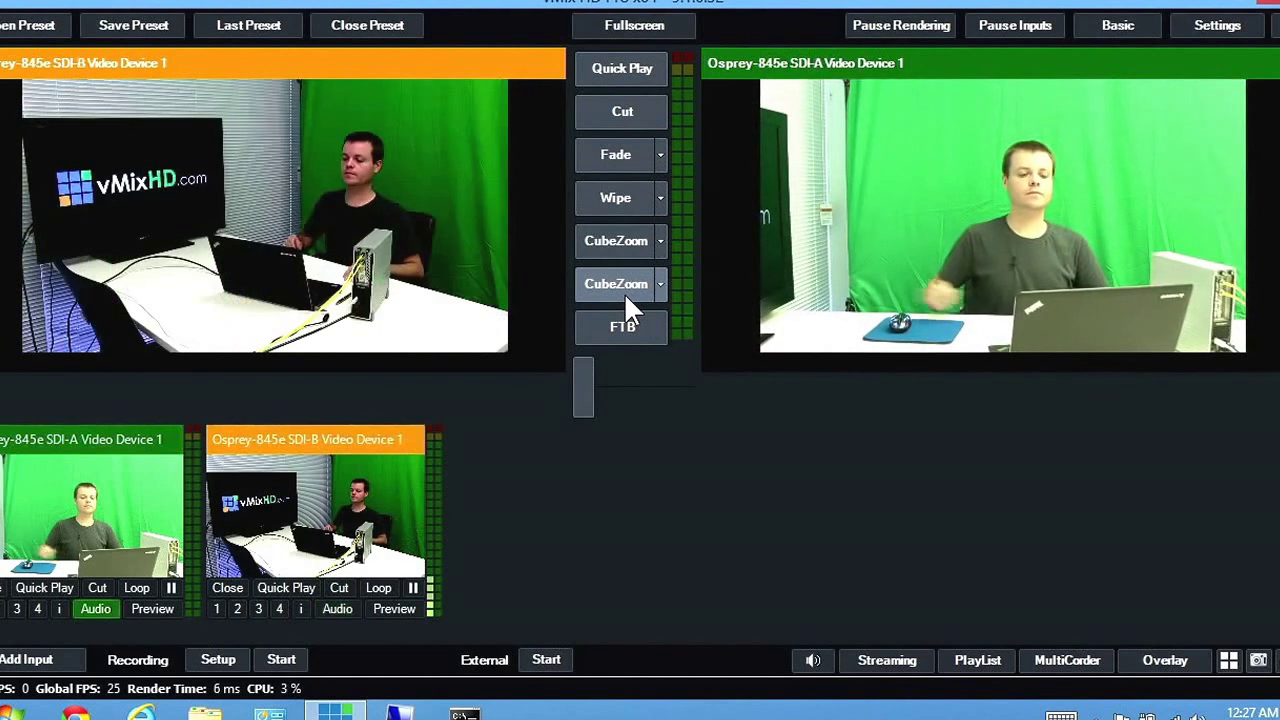
click(623, 290)
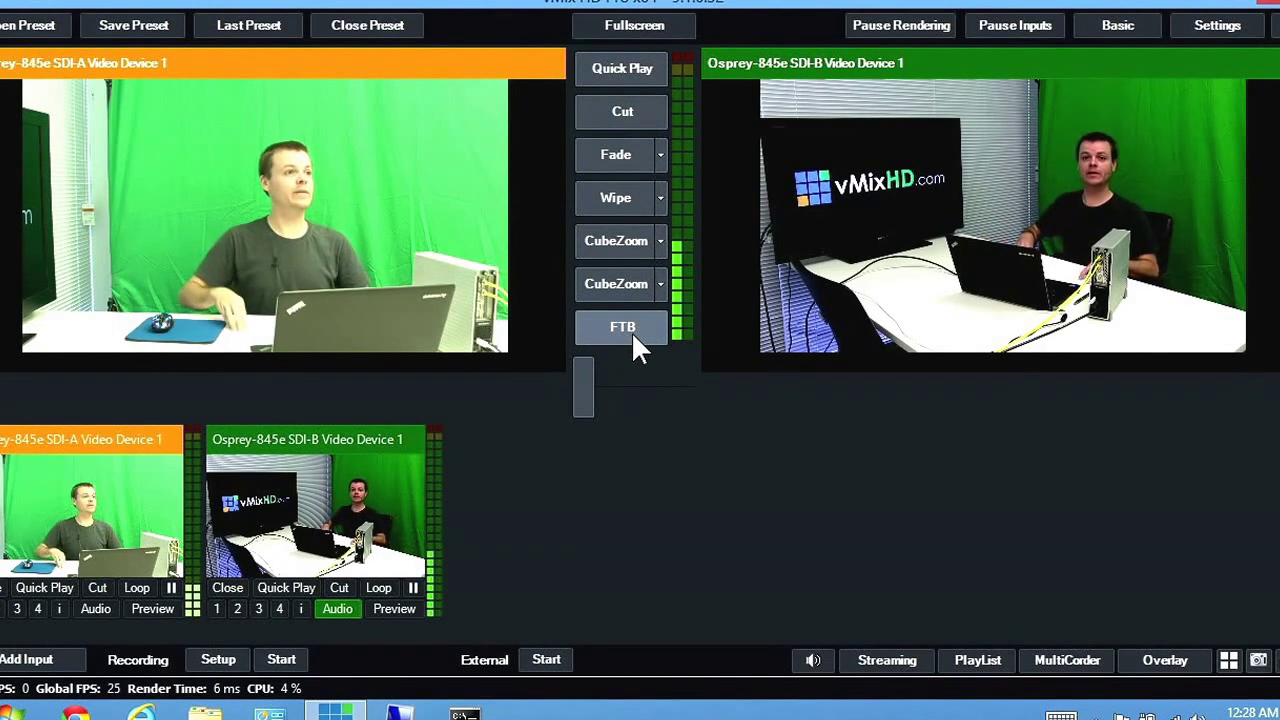
- Turn fade to black on and off, and bring the SDI-A camera to the output with the manual transition slider
click(633, 337)
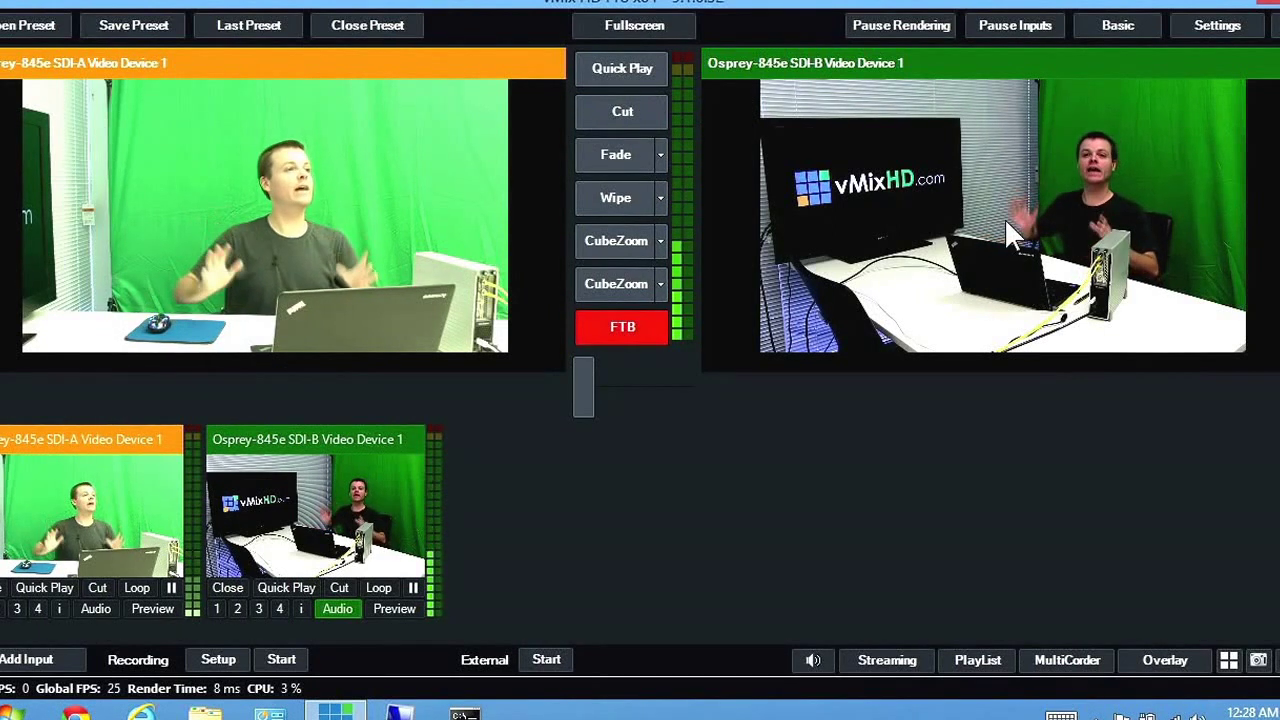
click(621, 330)
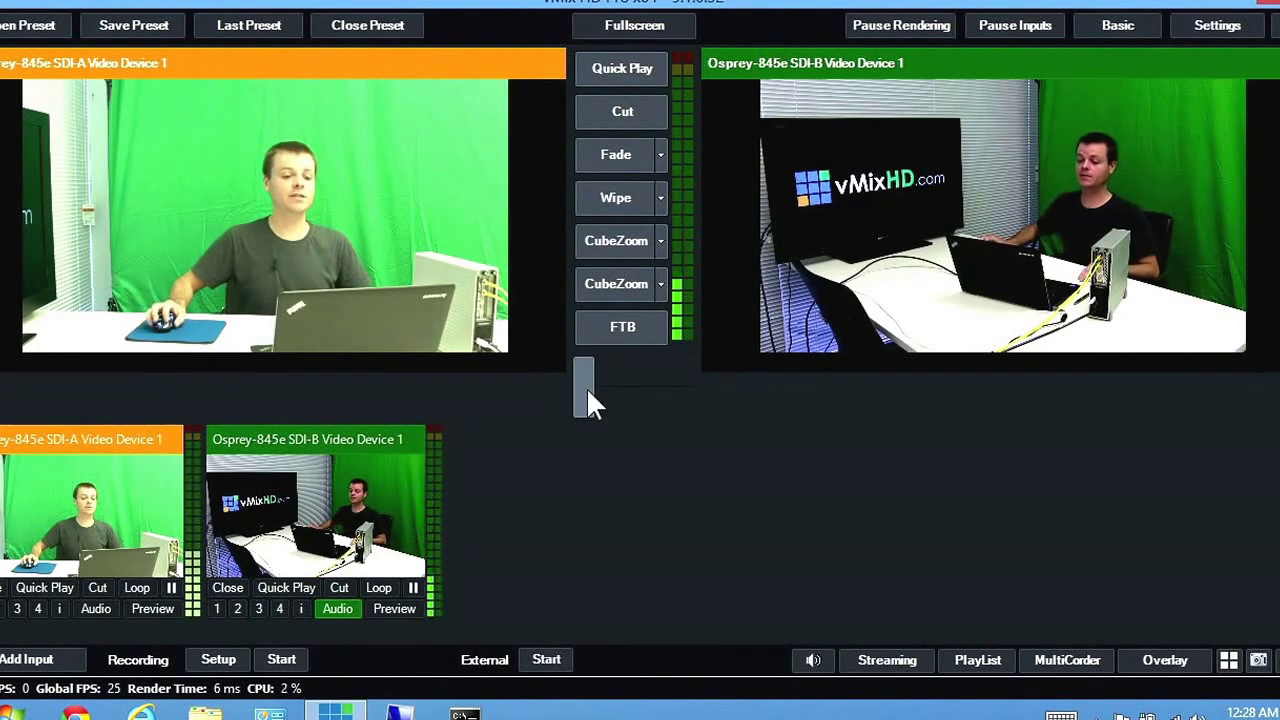
drag(586, 385, 685, 389)
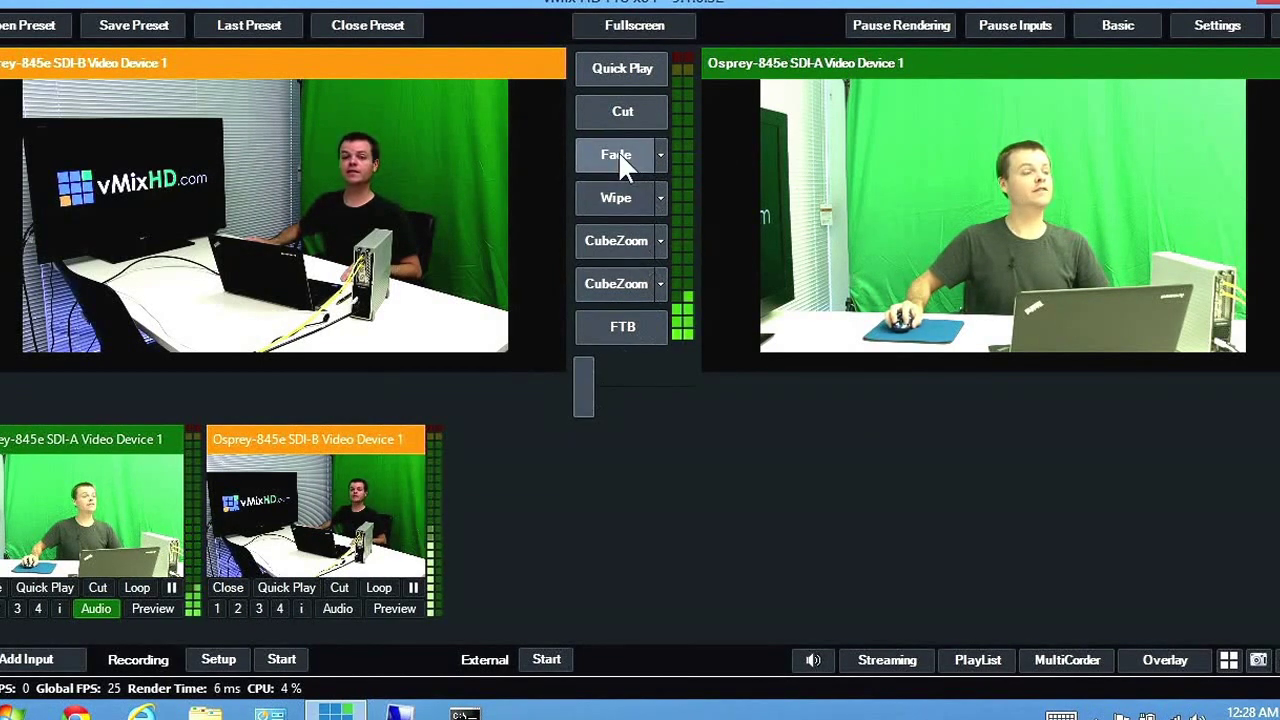
- Try the Fly effect in place of Fade with the manual transition slider, swapping the cameras both ways, and restore Fade
click(660, 155)
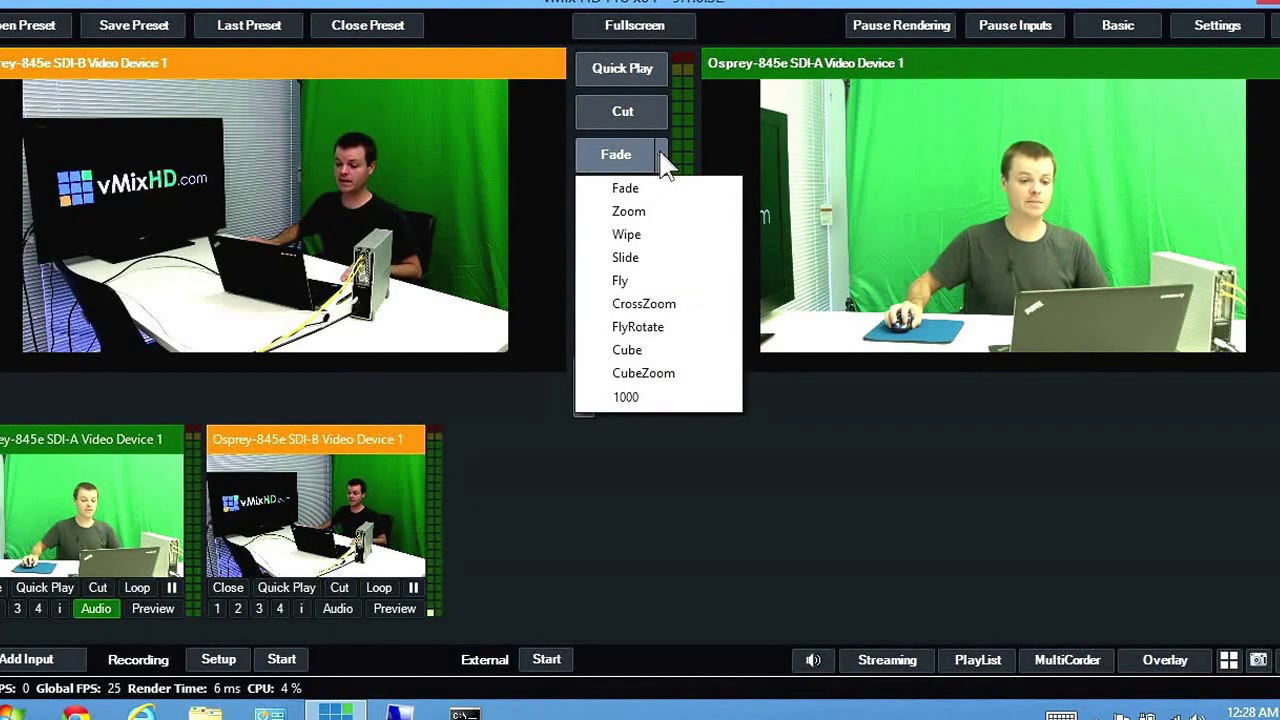
click(629, 285)
drag(586, 388, 698, 364)
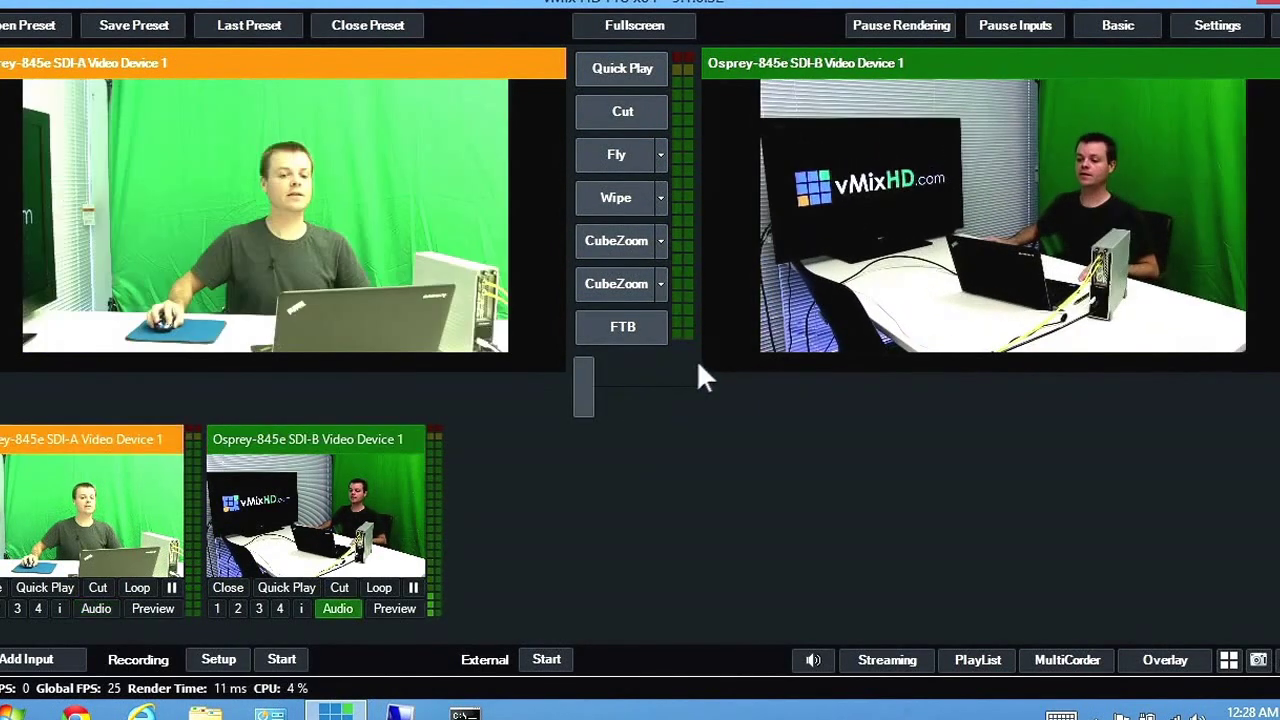
drag(598, 378, 710, 377)
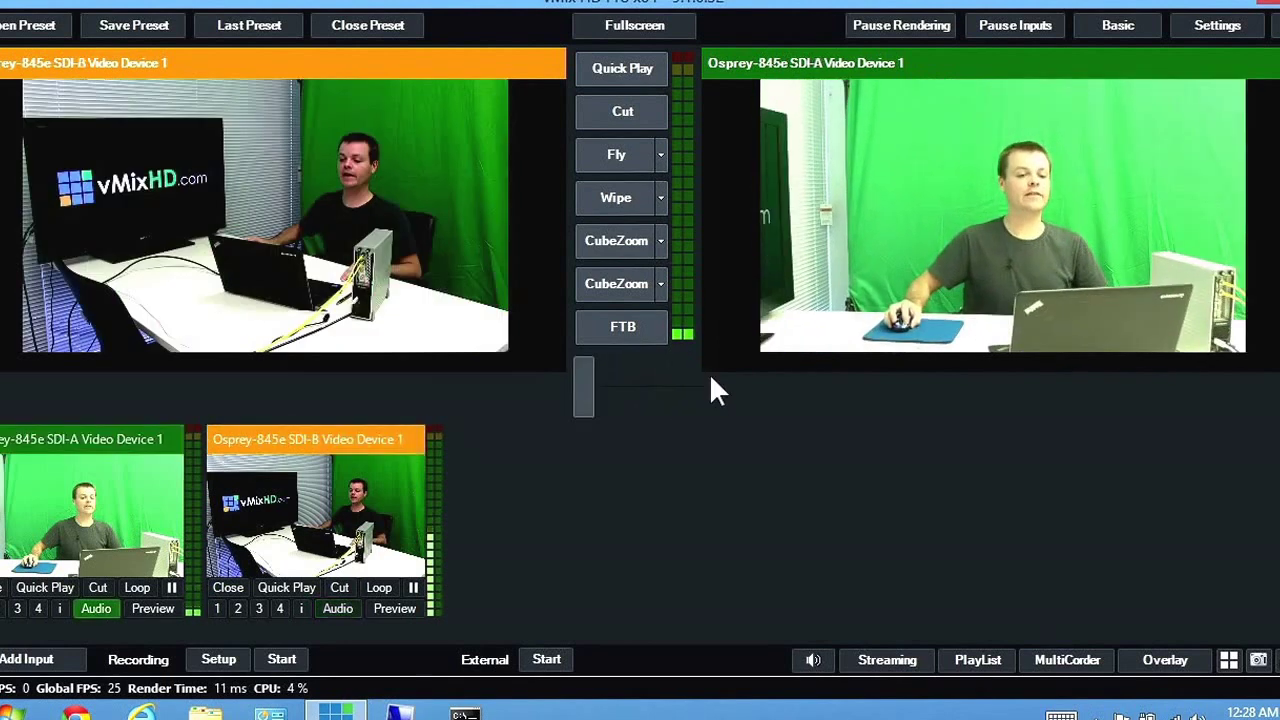
click(659, 156)
click(630, 190)
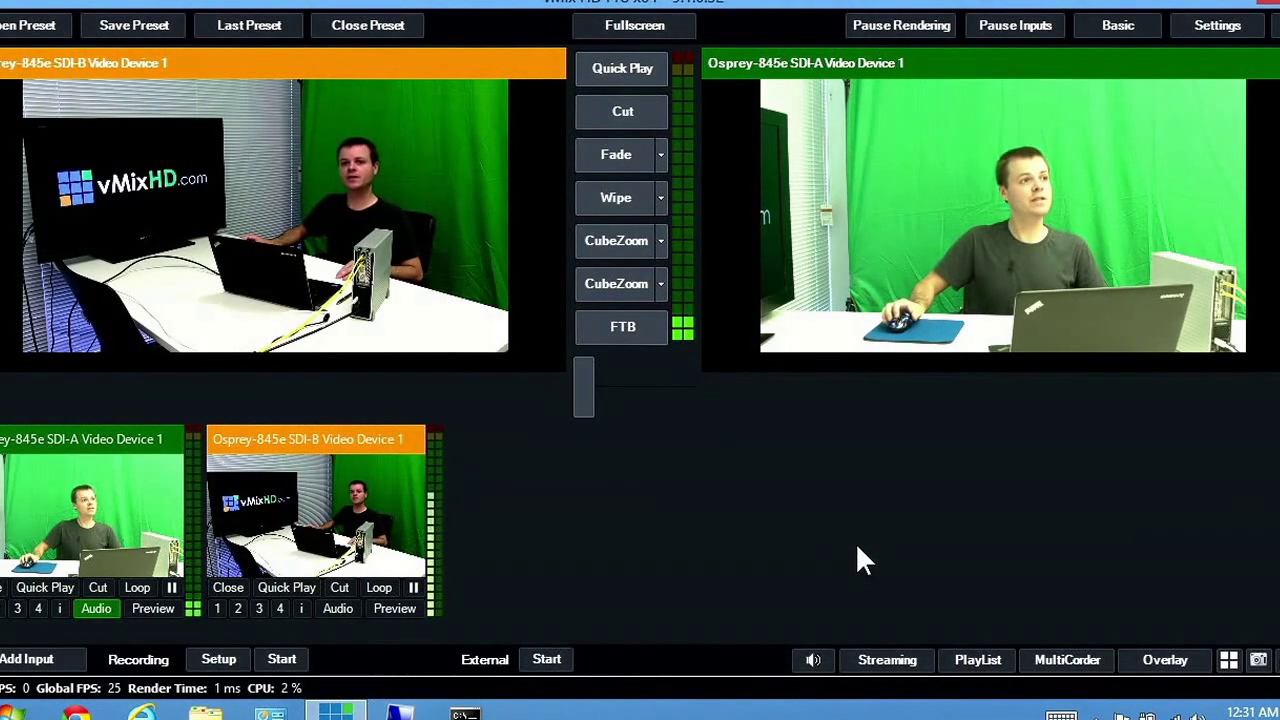
- Add the burleighbeach.avi video from the Desktop as a new input
click(27, 660)
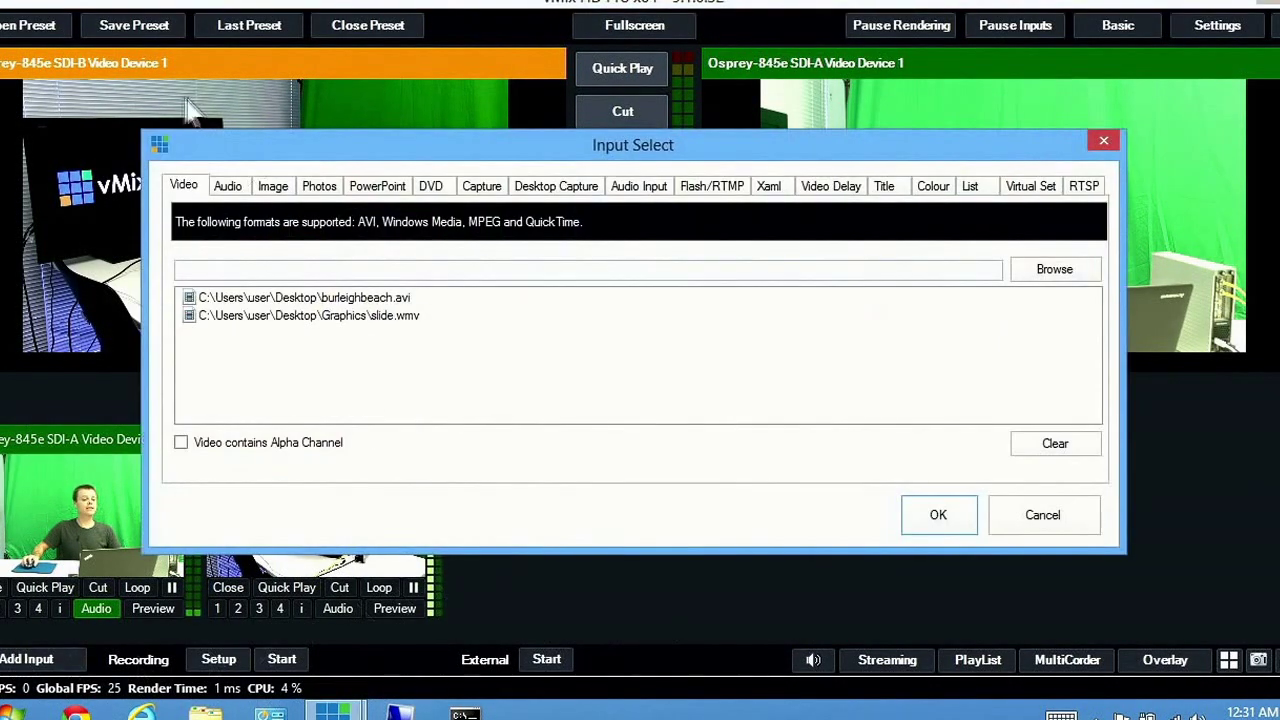
click(1073, 268)
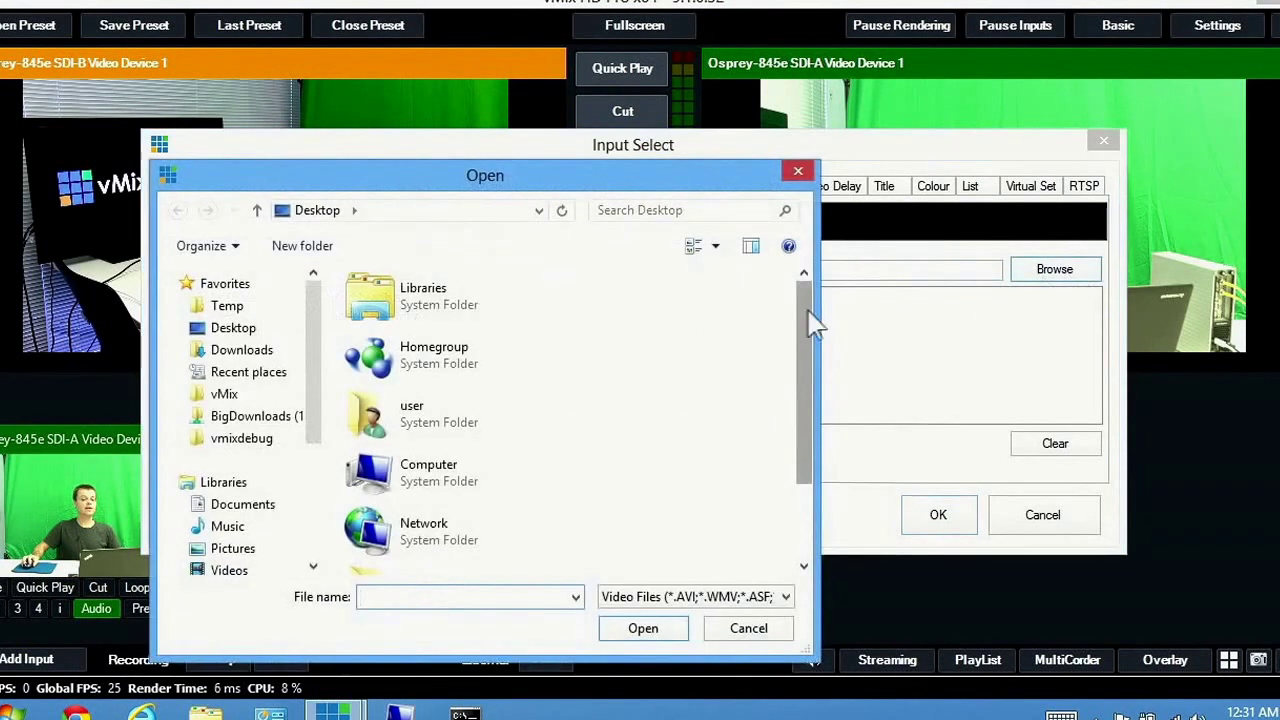
drag(812, 322, 812, 482)
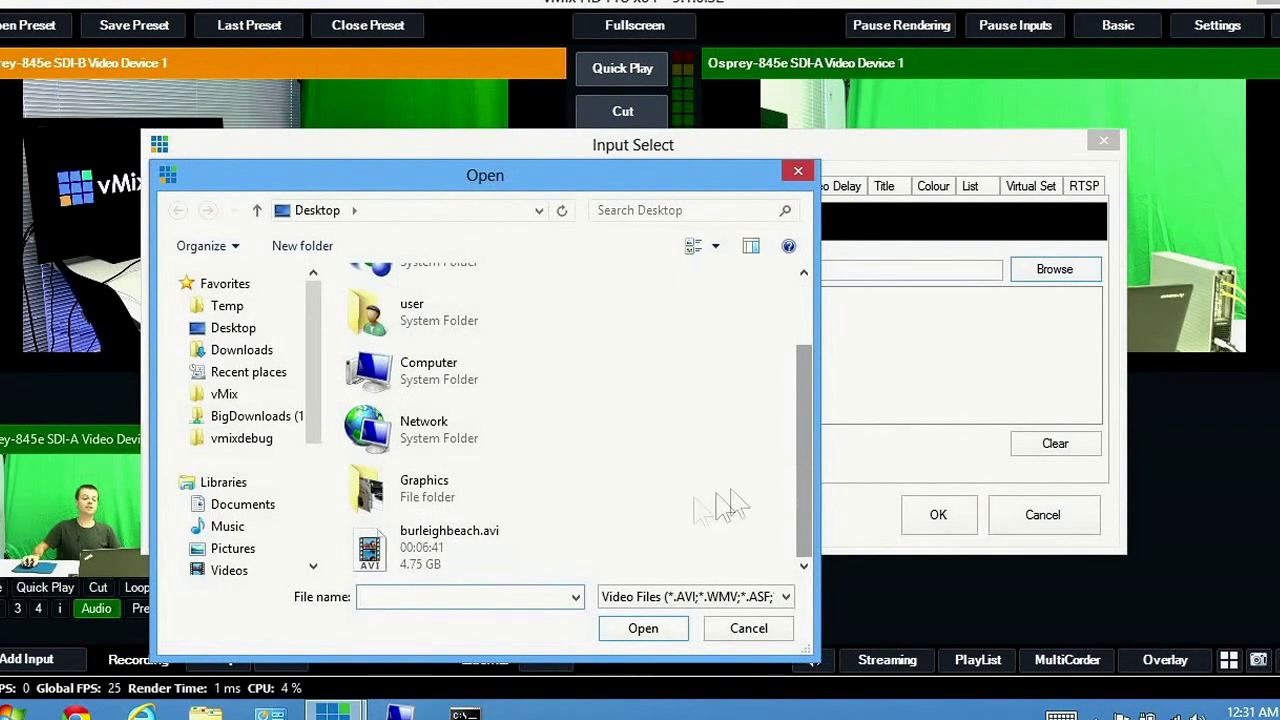
double_click(452, 555)
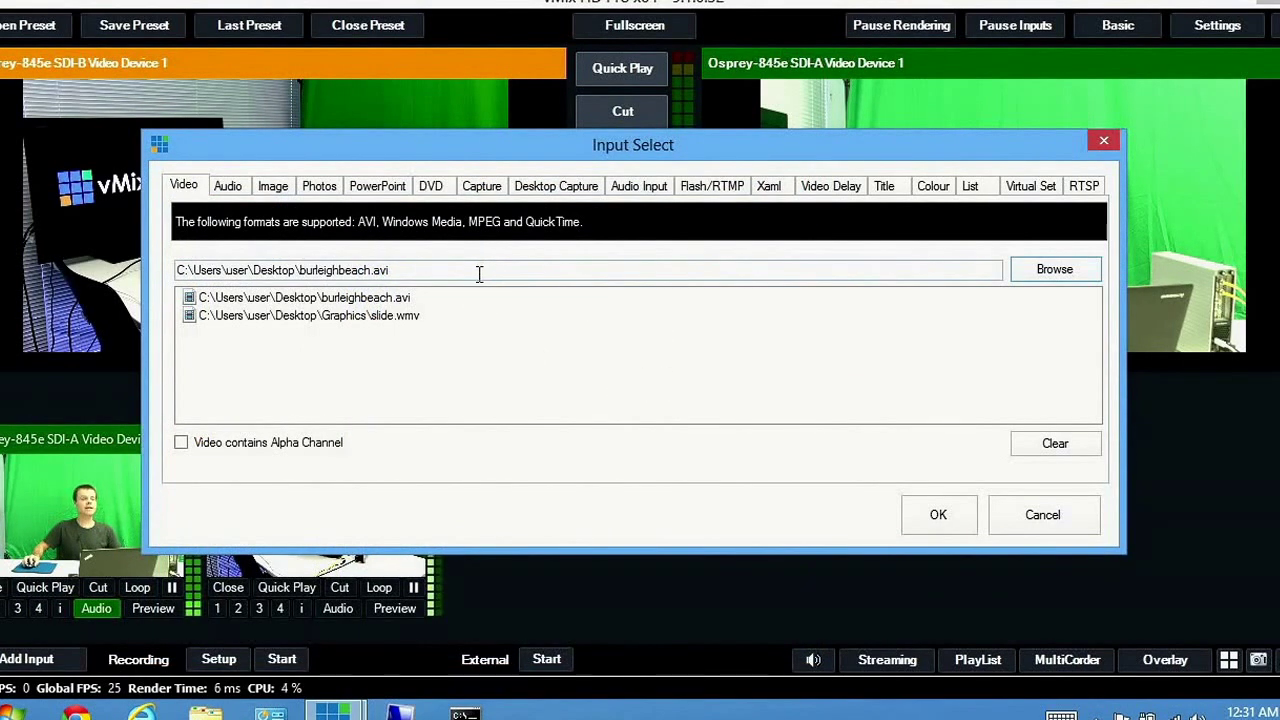
click(938, 515)
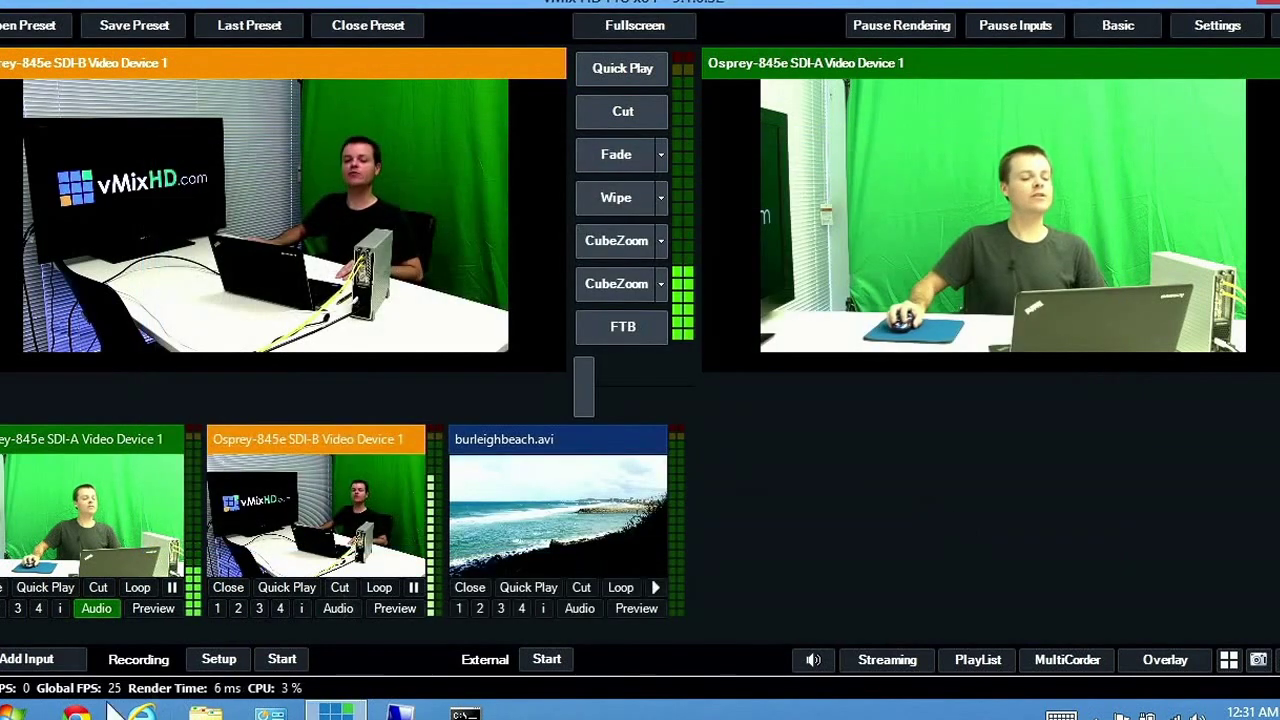
- Add burleighbeach.avi once more from the recently used files, and remove that duplicate input
click(45, 658)
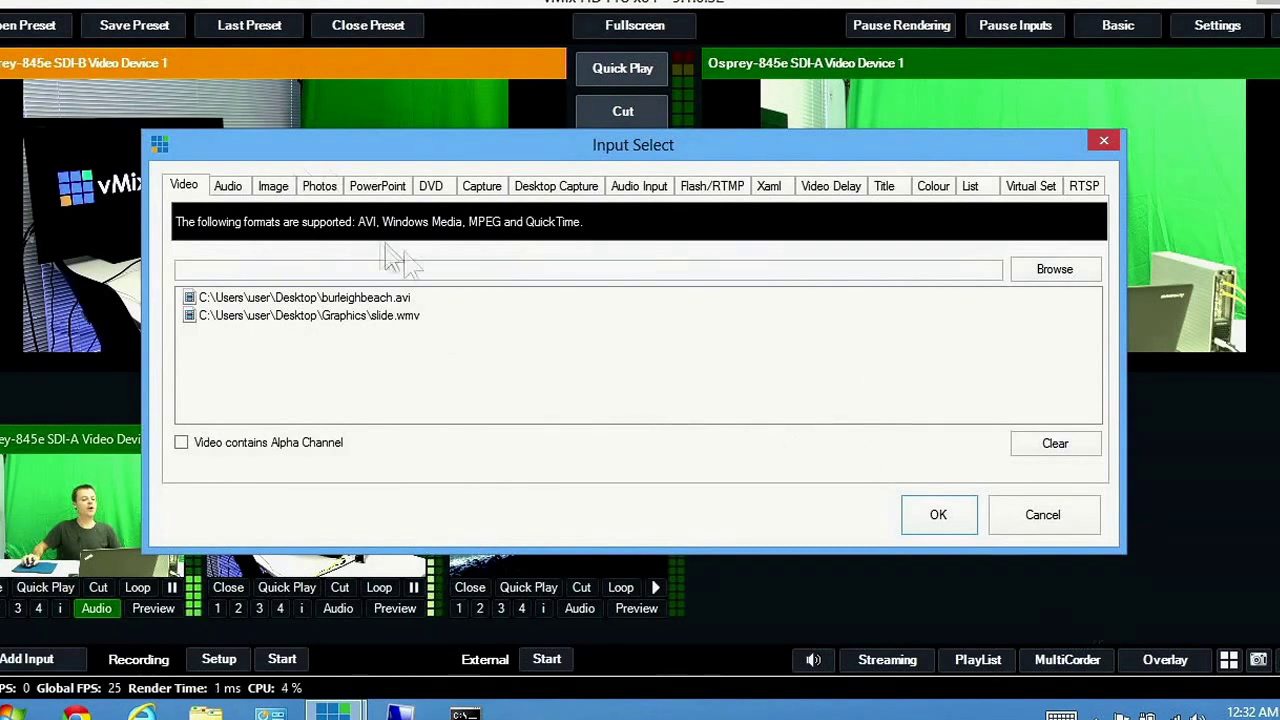
double_click(370, 298)
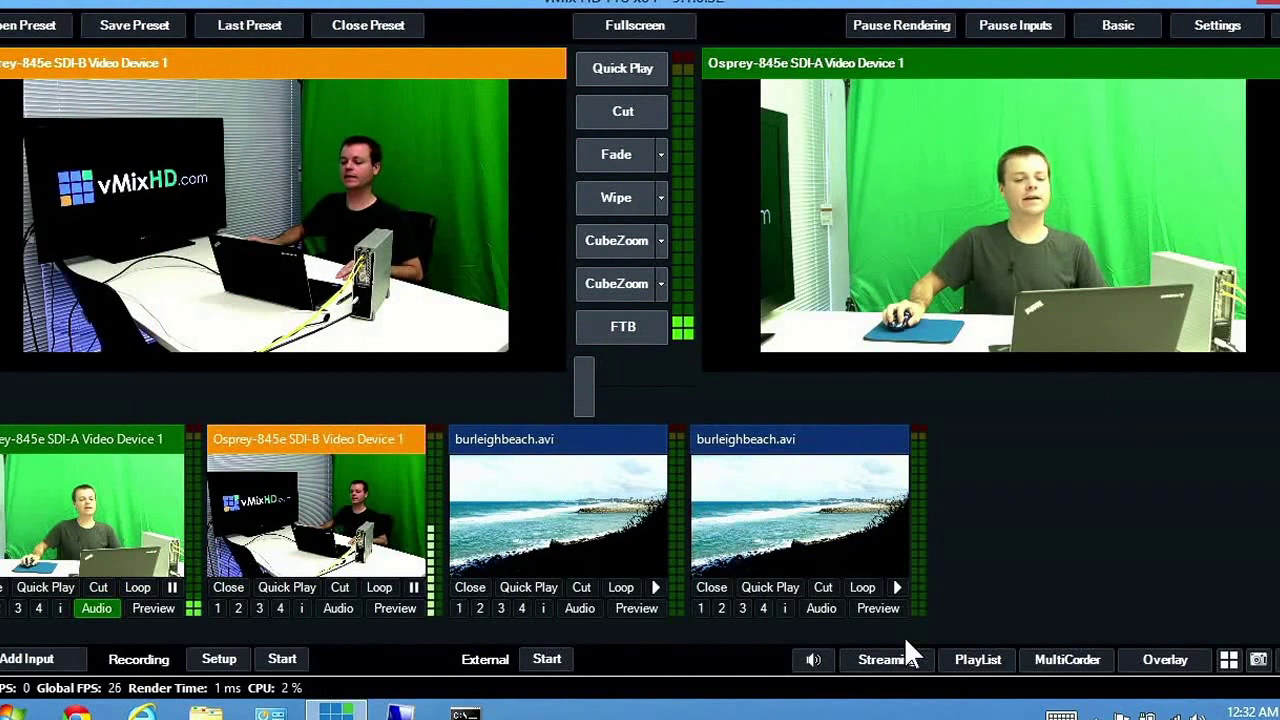
click(705, 588)
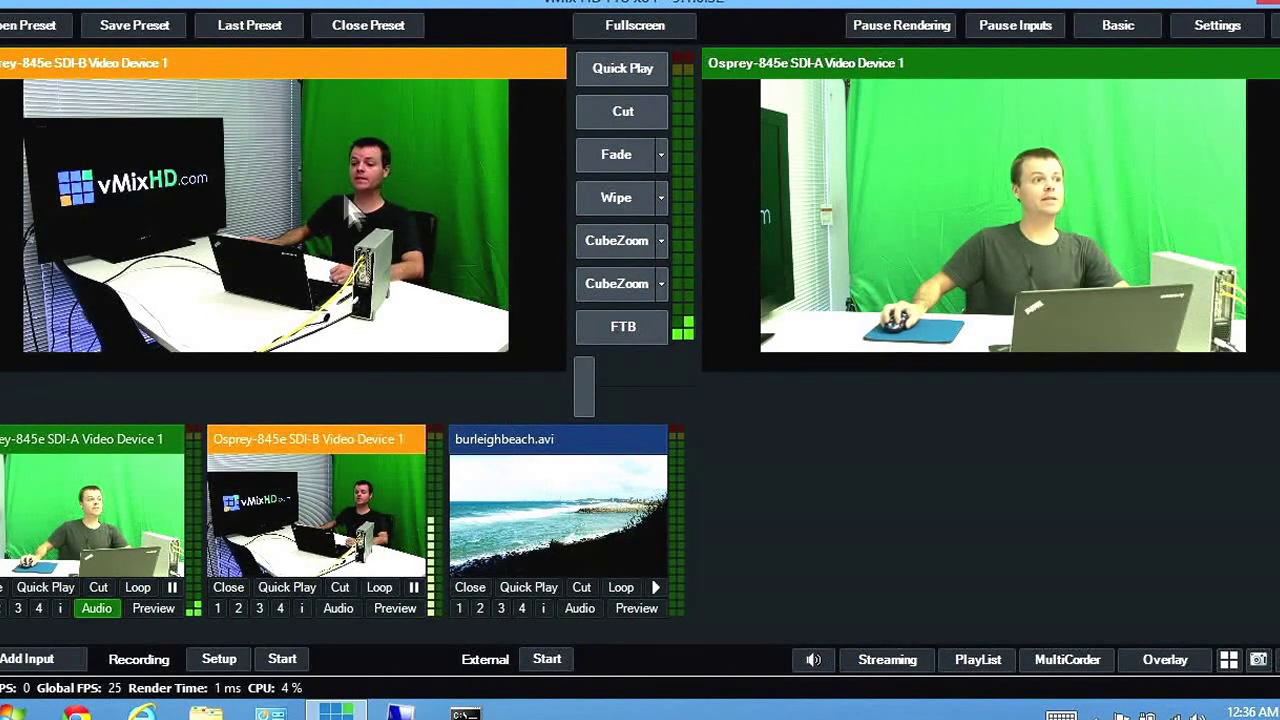
- Load burleighbeach.avi into the preview, scrub it to about 00:05:24, and return it to the start
click(577, 519)
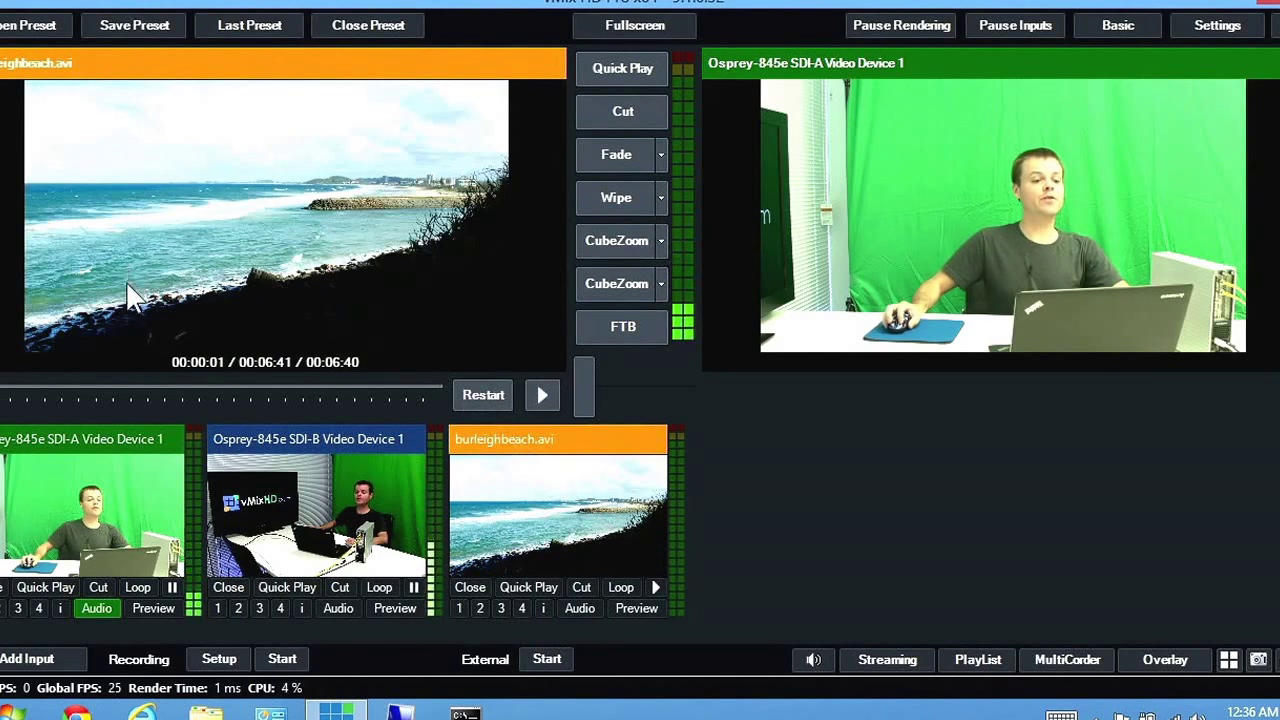
drag(4, 394, 346, 406)
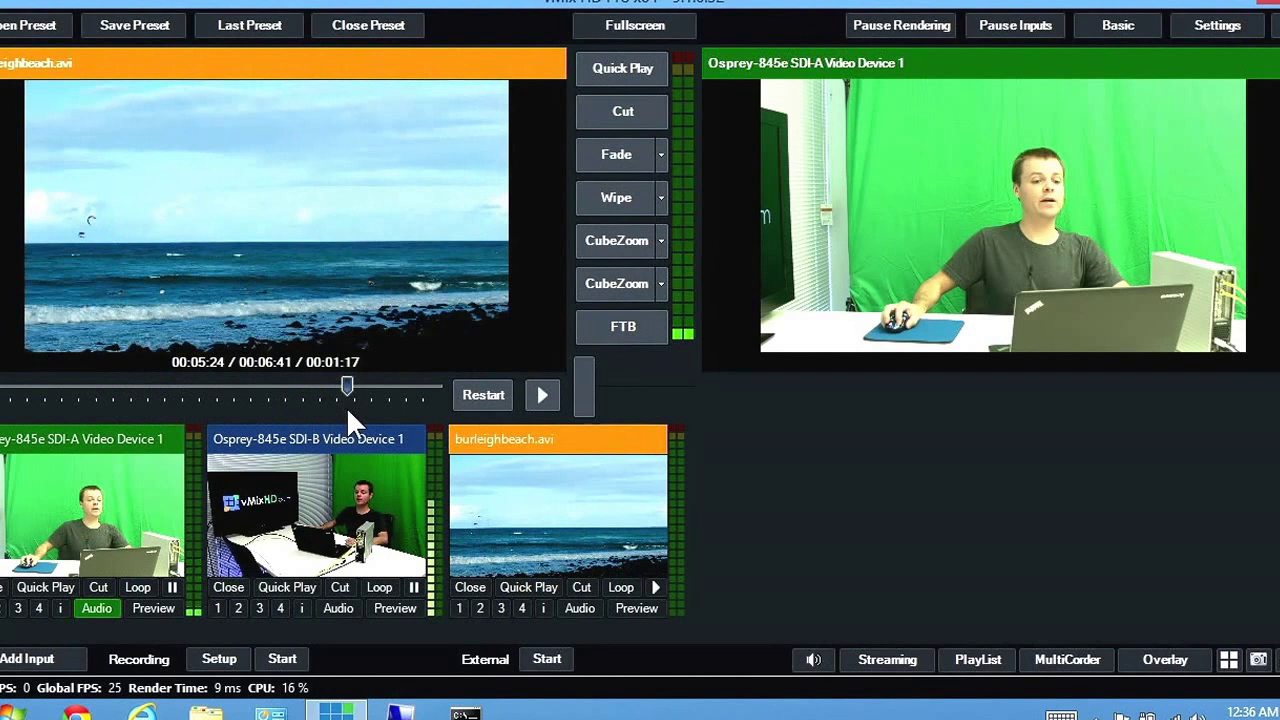
click(473, 387)
- Play the beach video in the preview, fade it to the output, and wipe back to the SDI-A camera
click(539, 393)
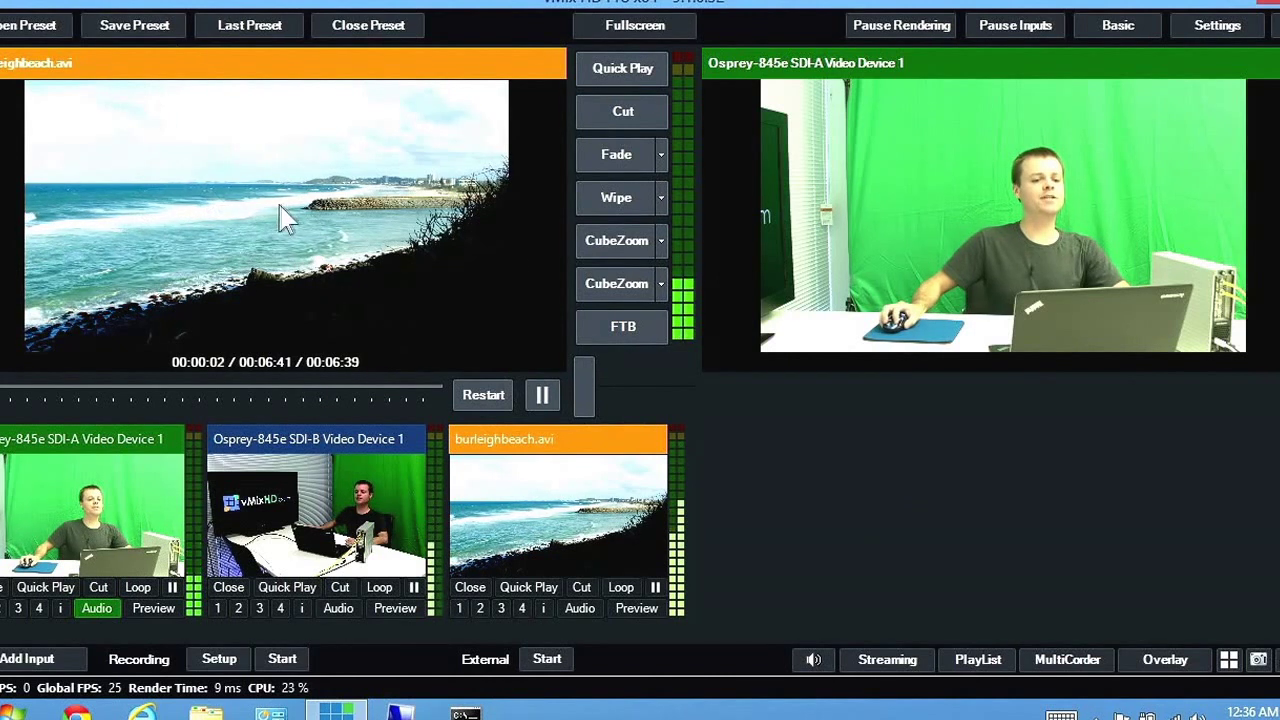
click(622, 154)
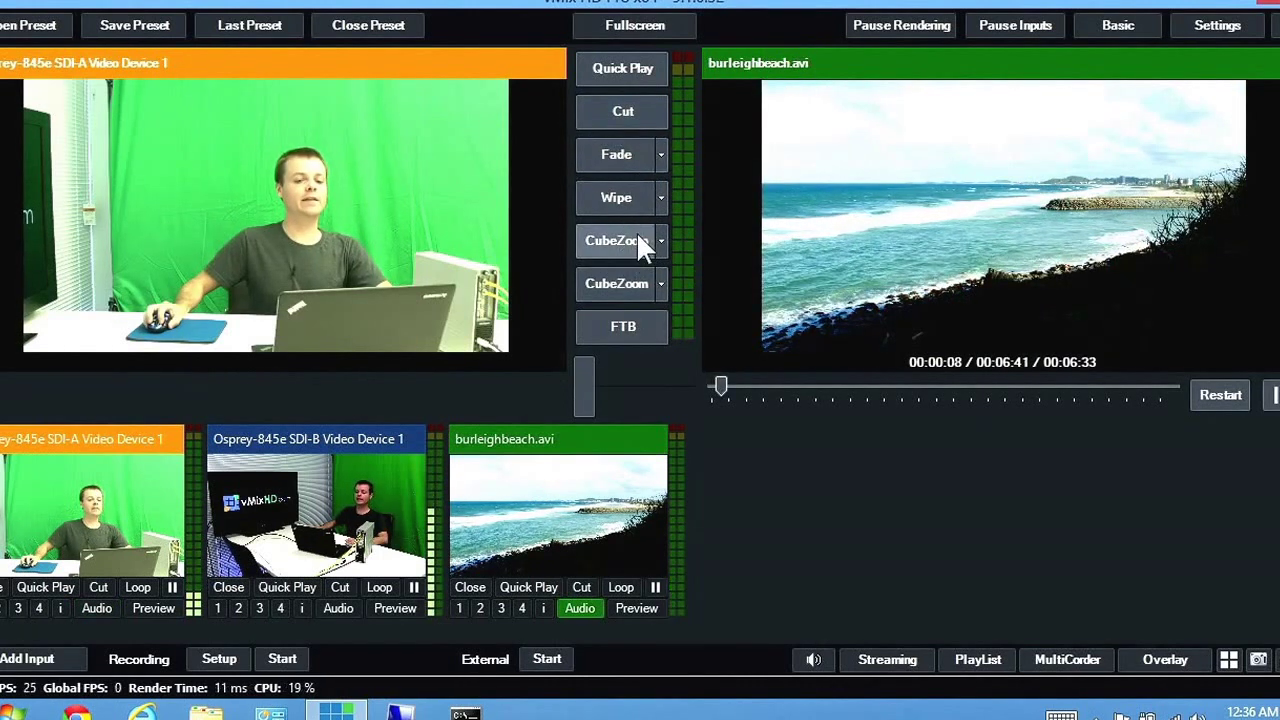
click(625, 192)
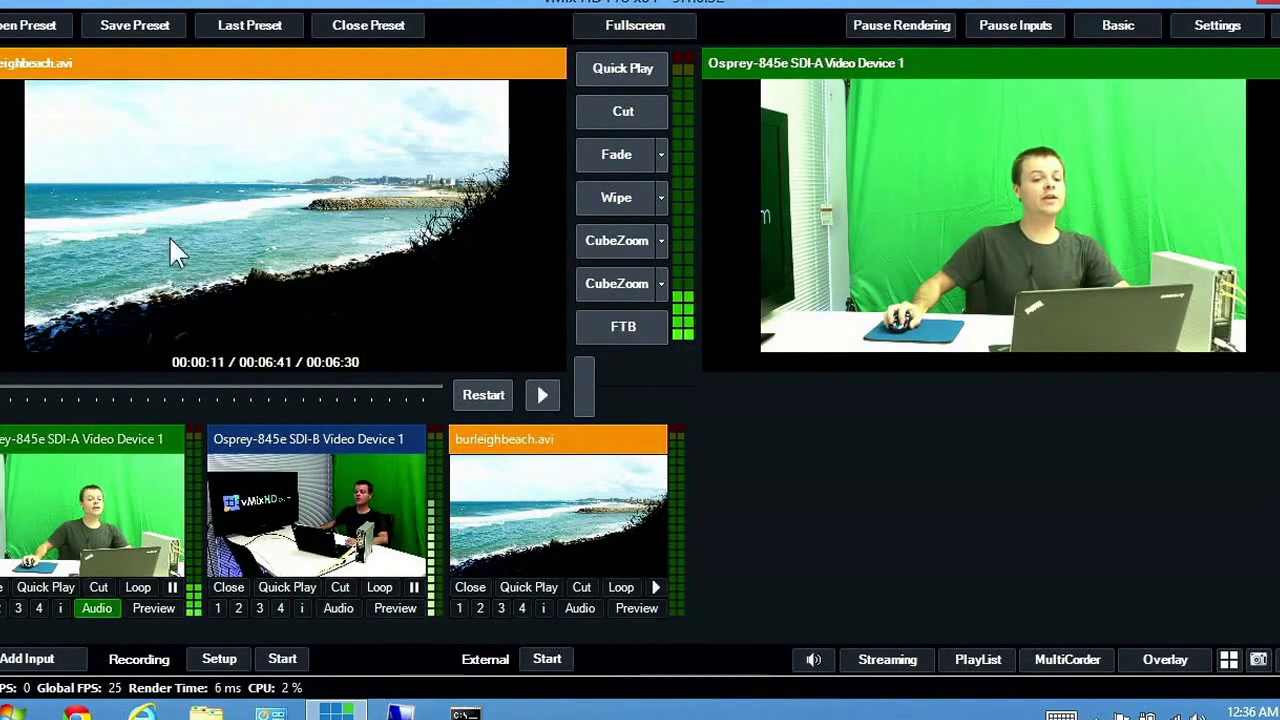
- Enable Automatically Restart with Transition for burleighbeach.avi, and fade the video to the output and back
right_click(578, 527)
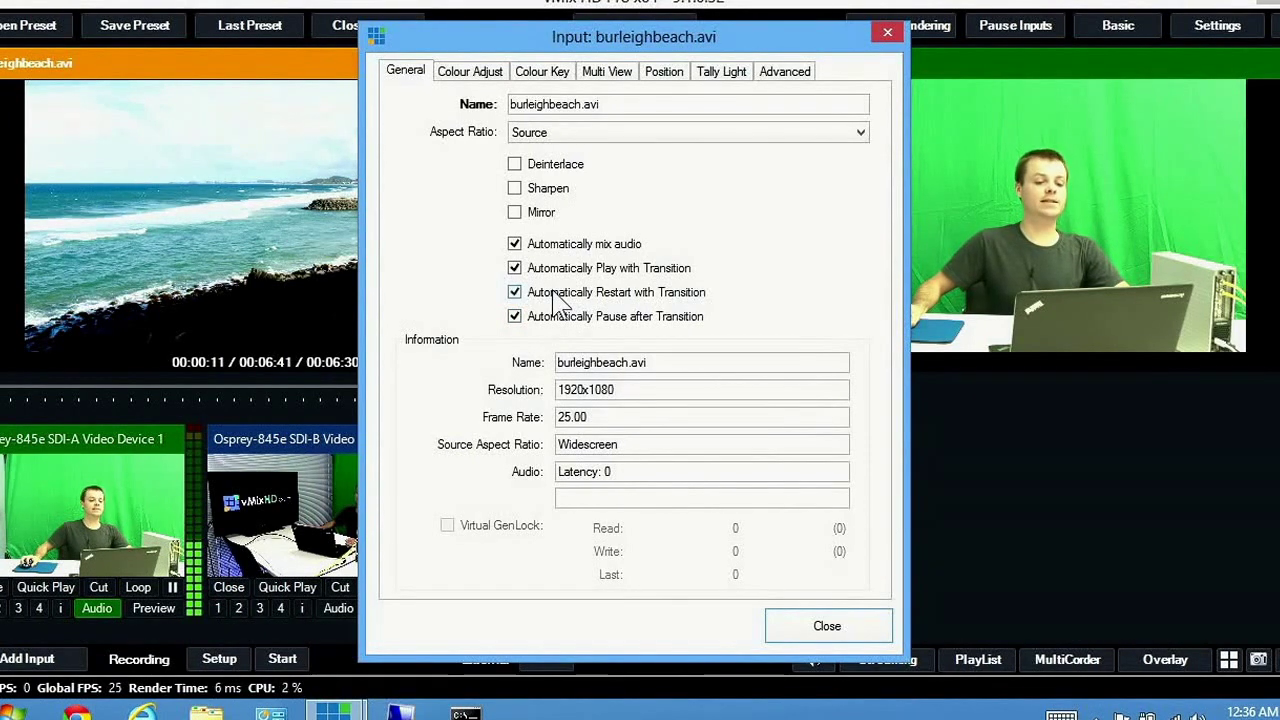
click(833, 628)
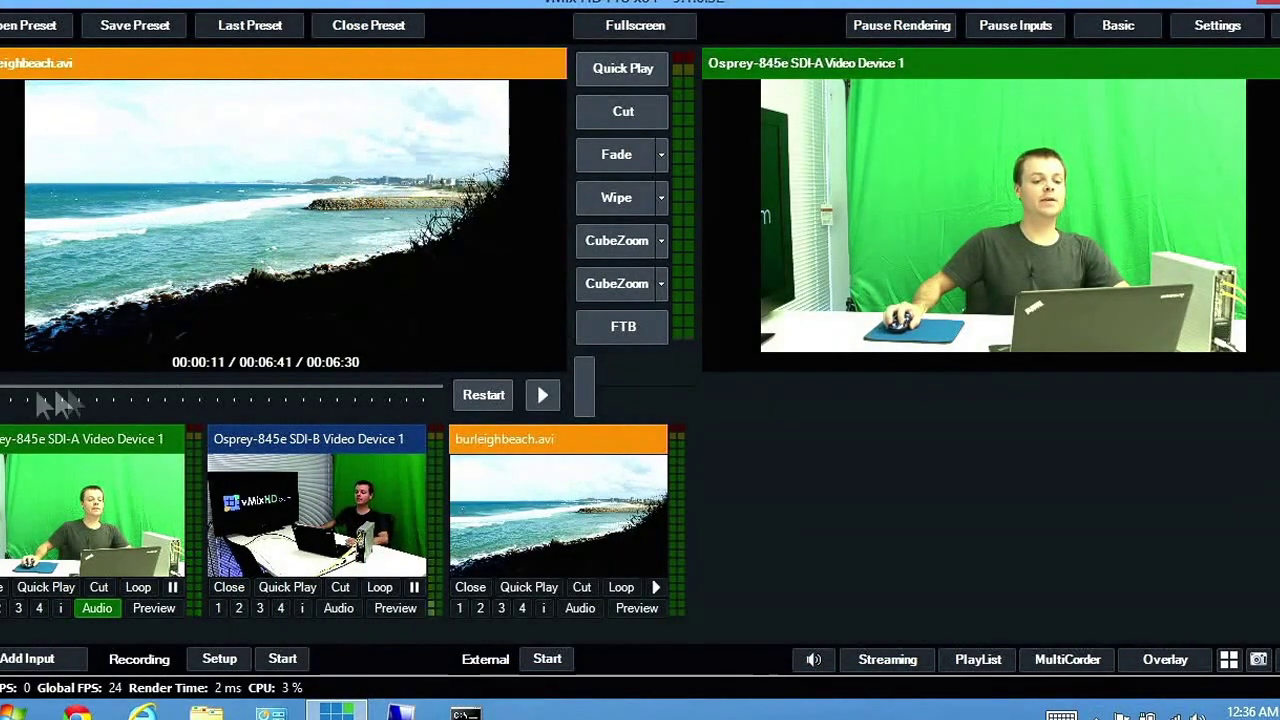
click(609, 152)
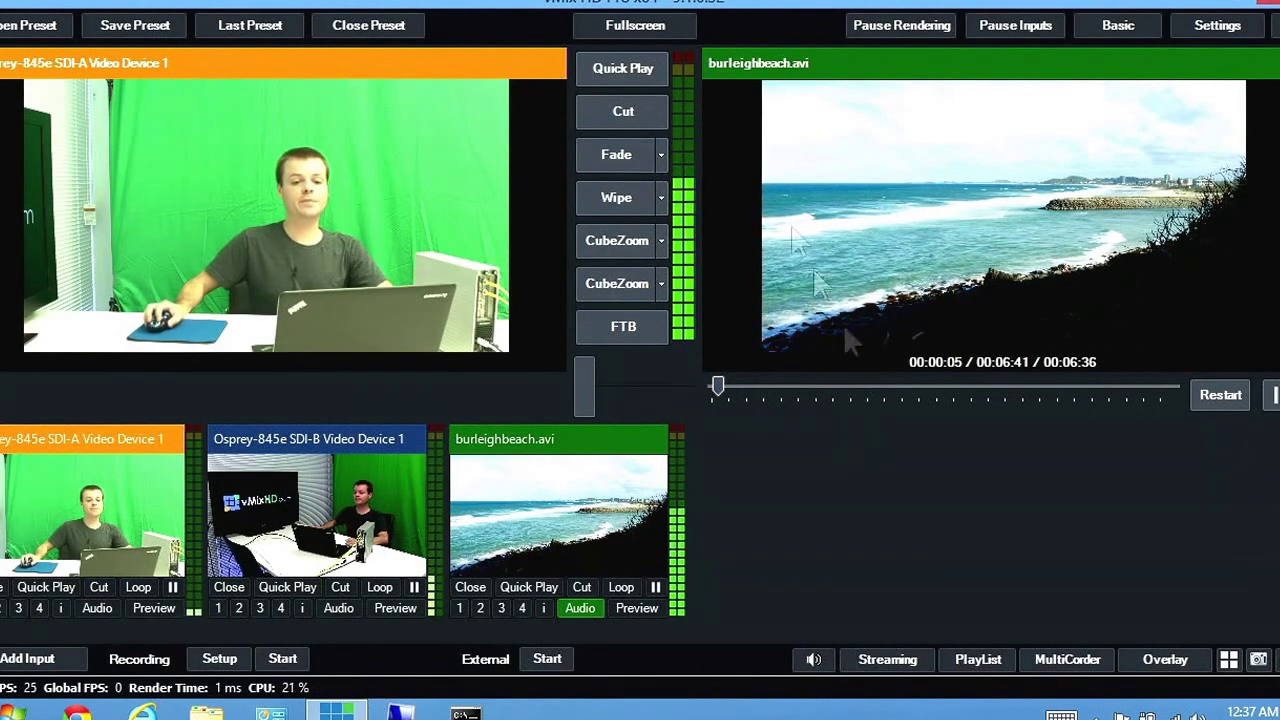
click(627, 148)
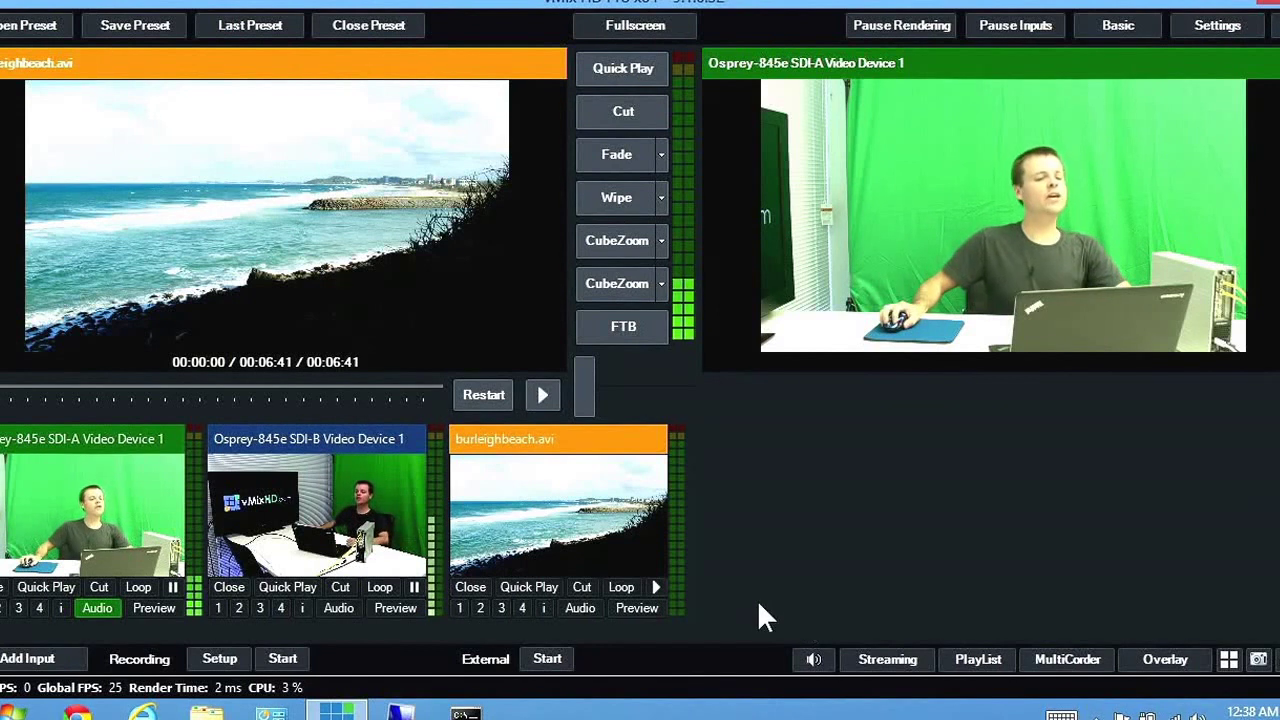
- Turn on looping for burleighbeach.avi, and play it from about 00:06:34 past its end before pausing it
click(618, 586)
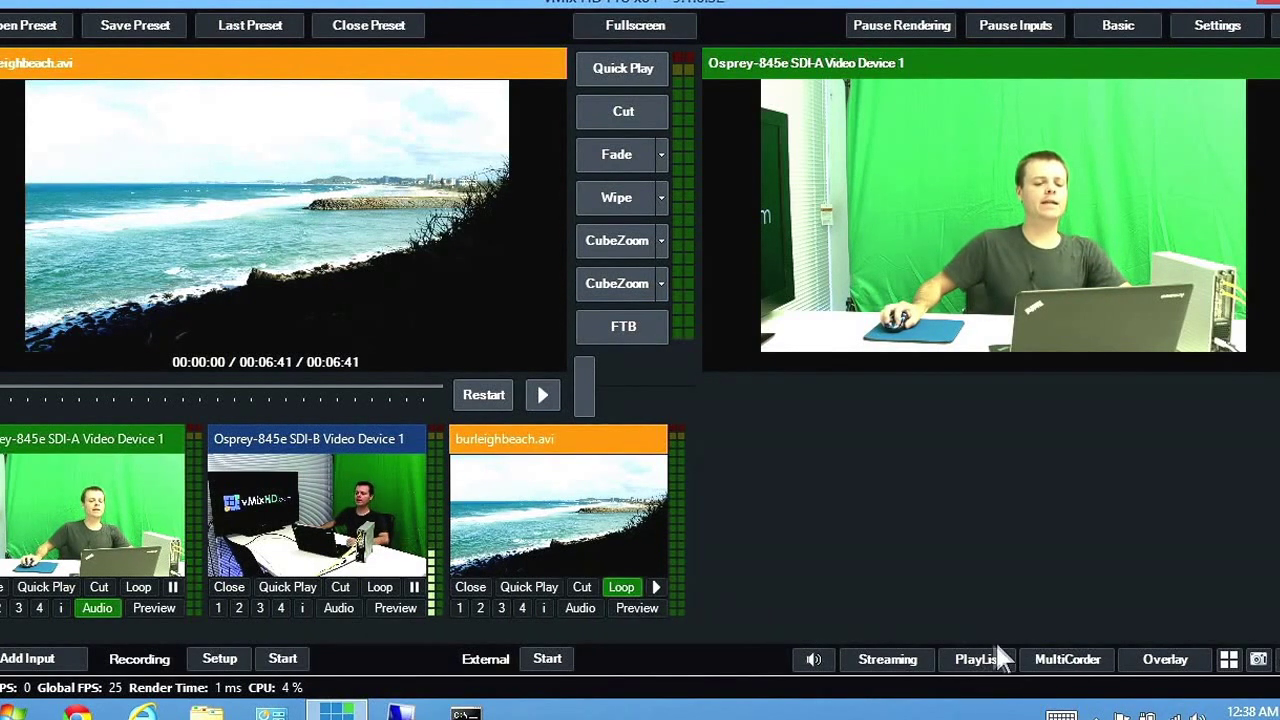
drag(3, 388, 430, 392)
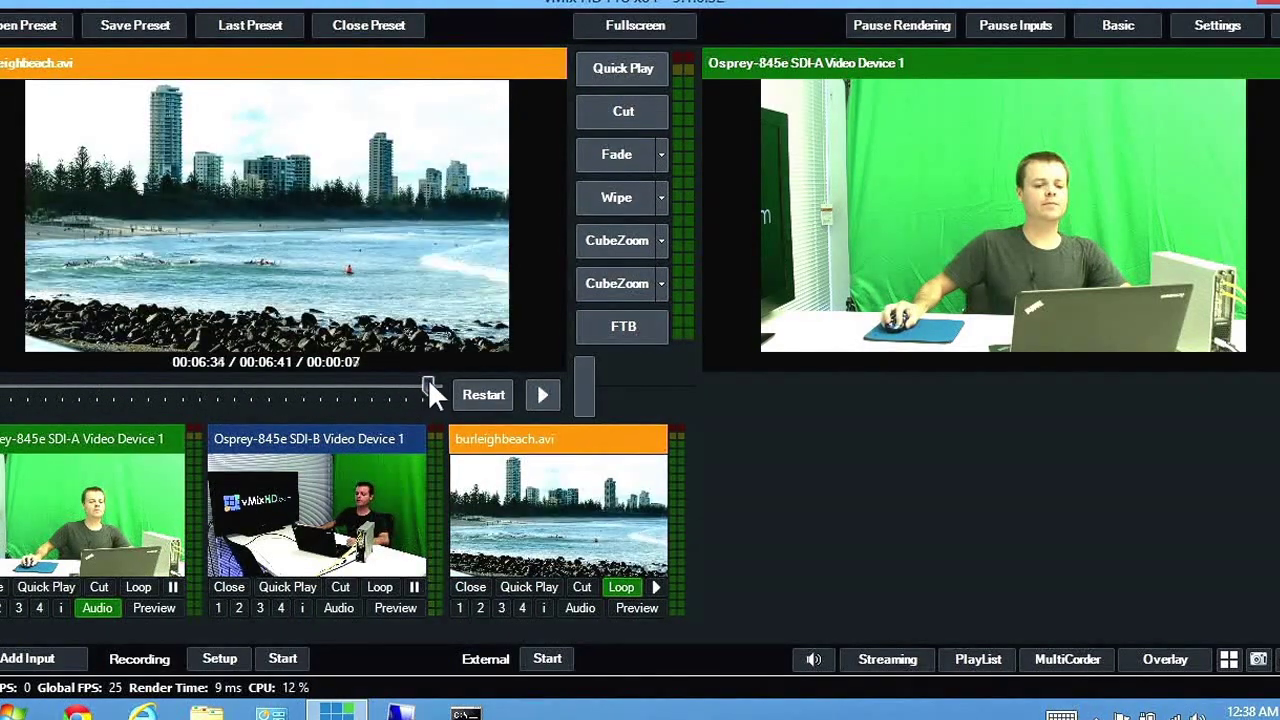
click(542, 394)
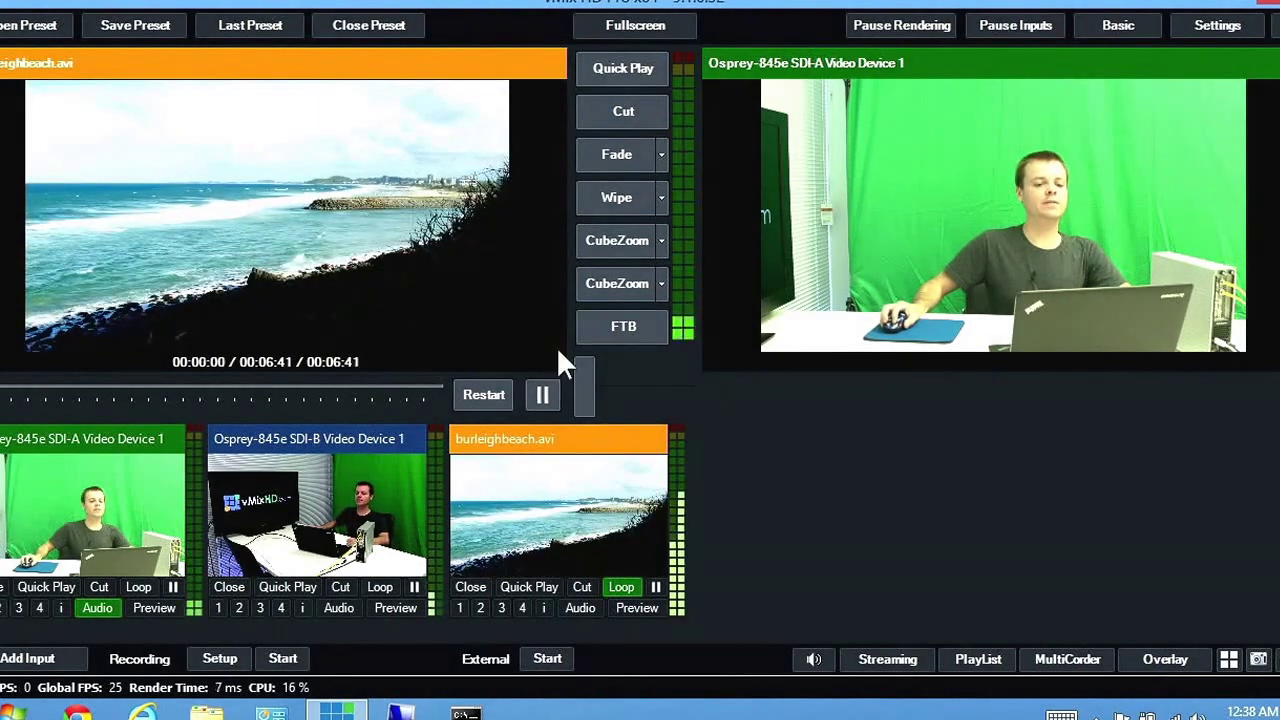
click(542, 394)
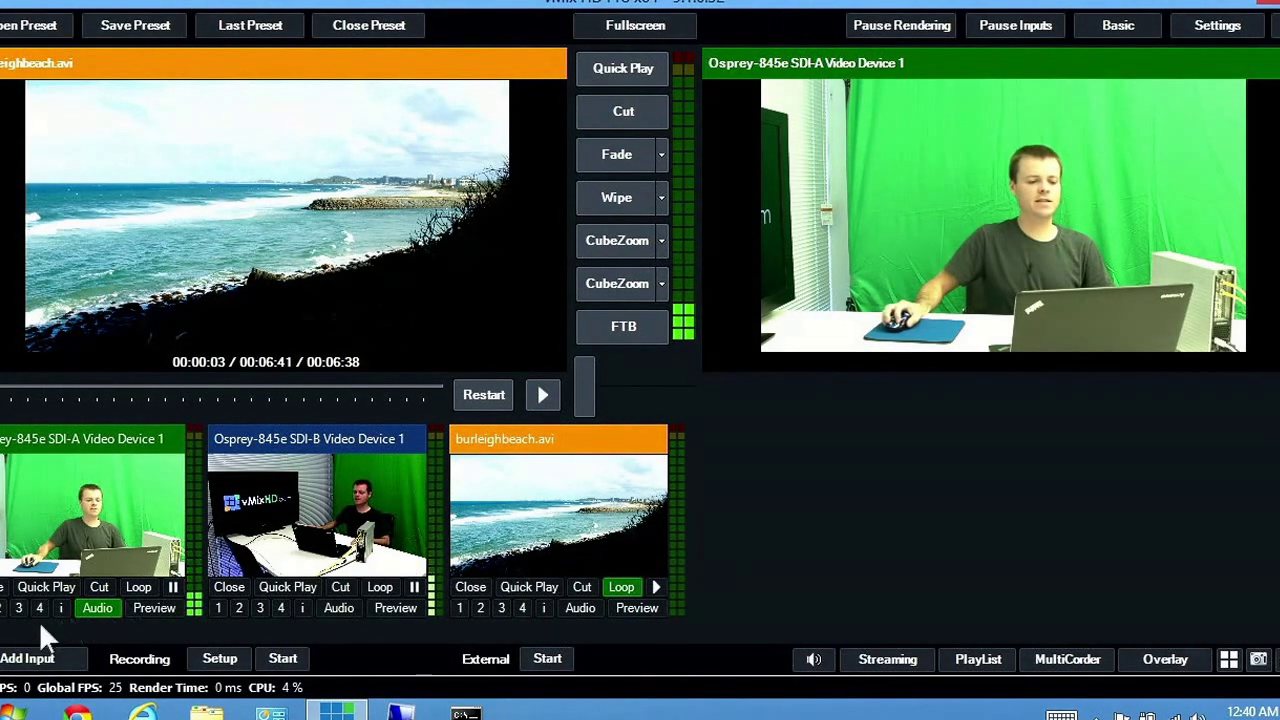
- Add the NewsHD title template as a new input
click(22, 652)
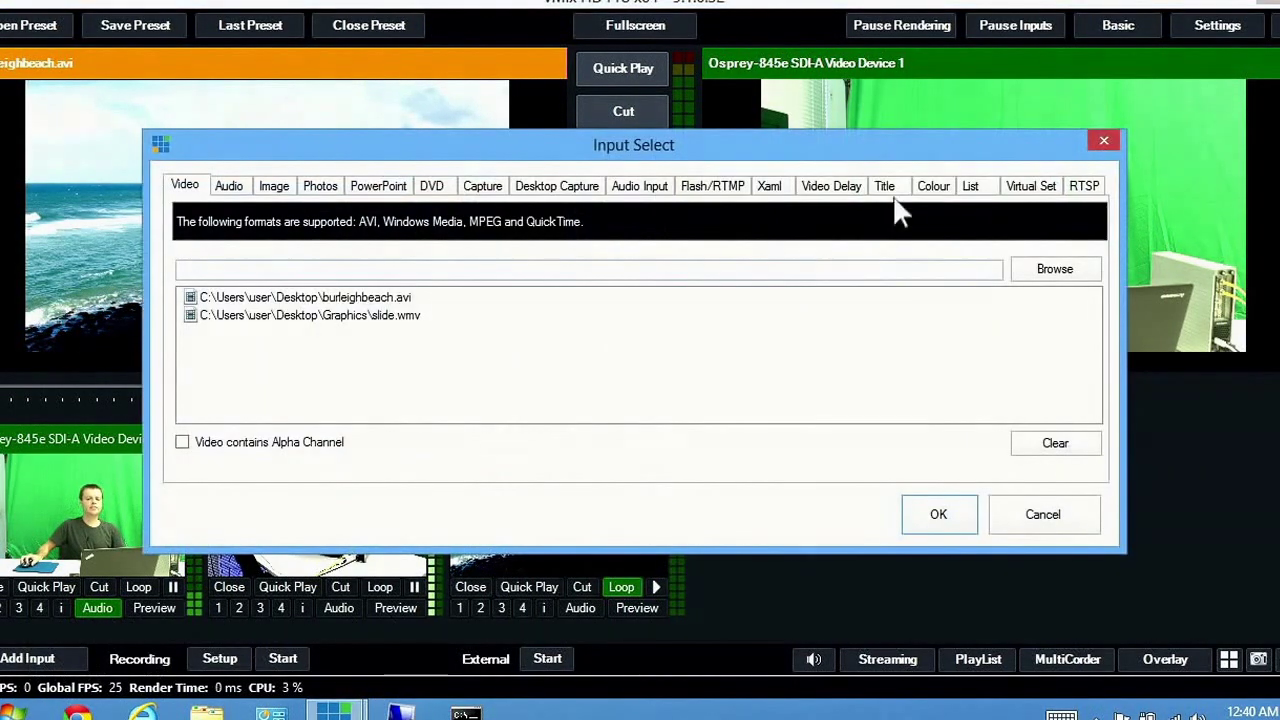
click(886, 190)
drag(1091, 257, 1053, 230)
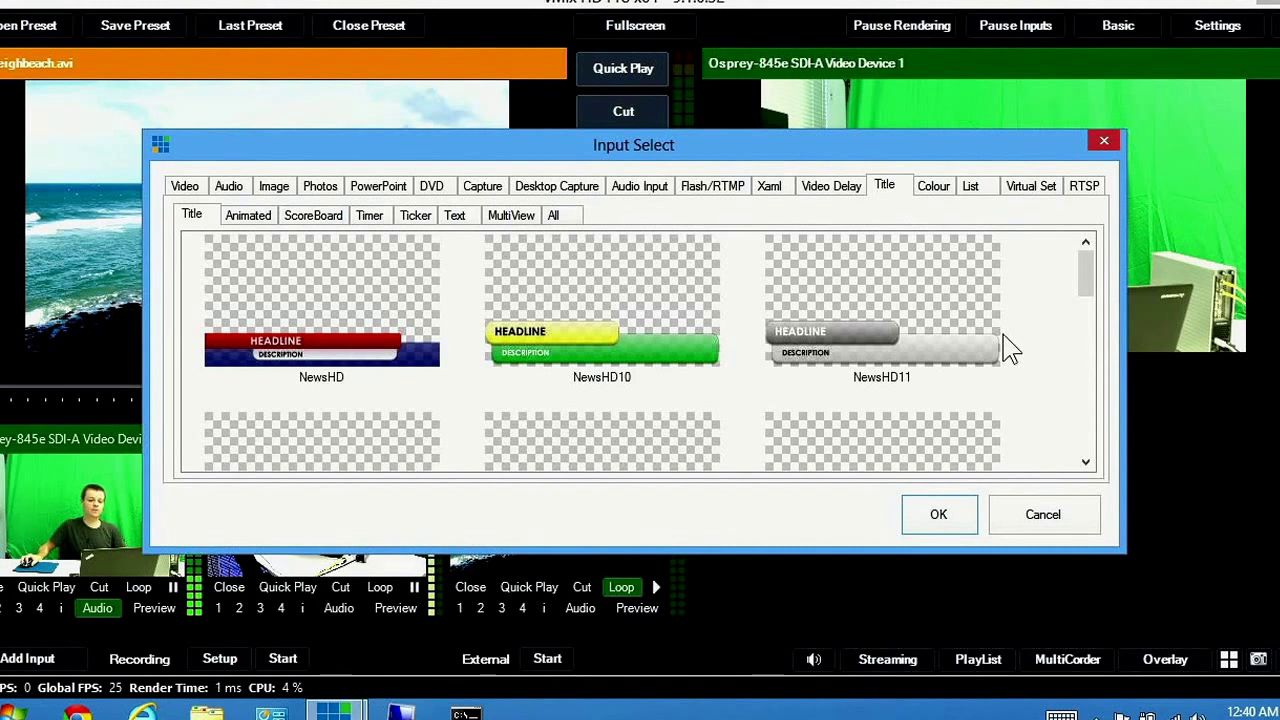
click(333, 310)
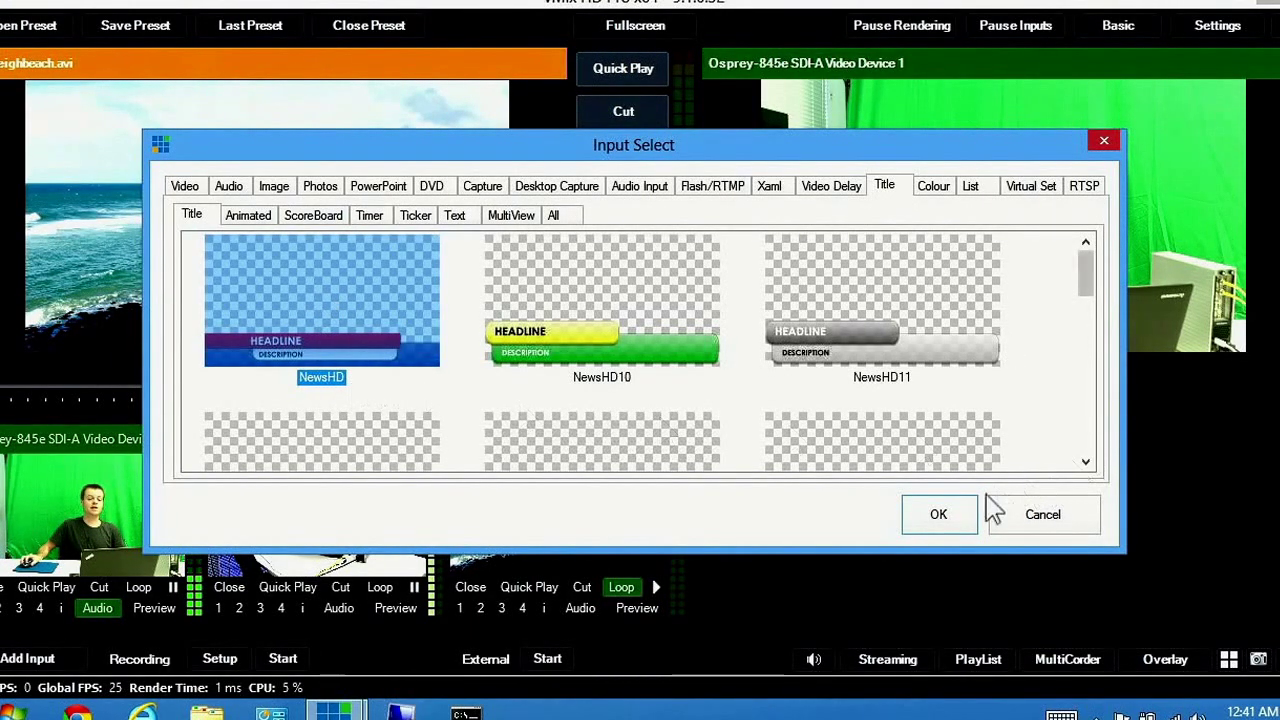
click(942, 518)
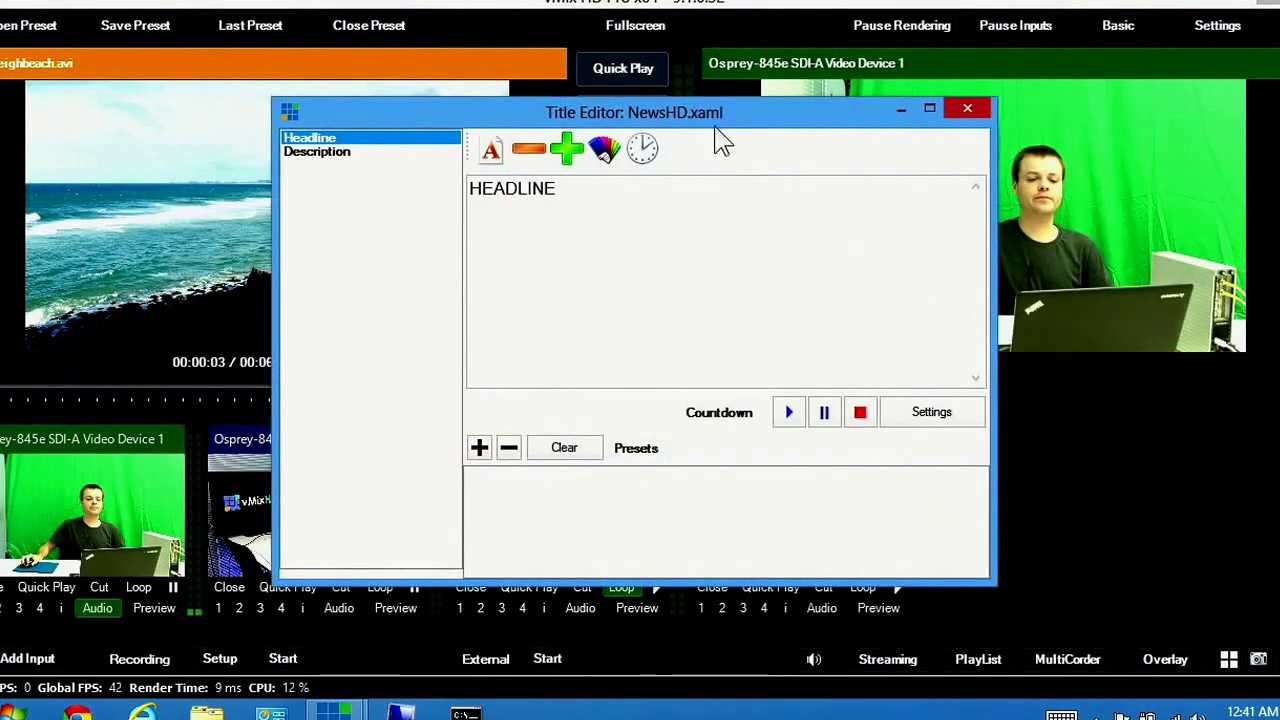
- Replace the NewsHD title's headline text with "vMix Demonstration"
drag(715, 130, 708, 124)
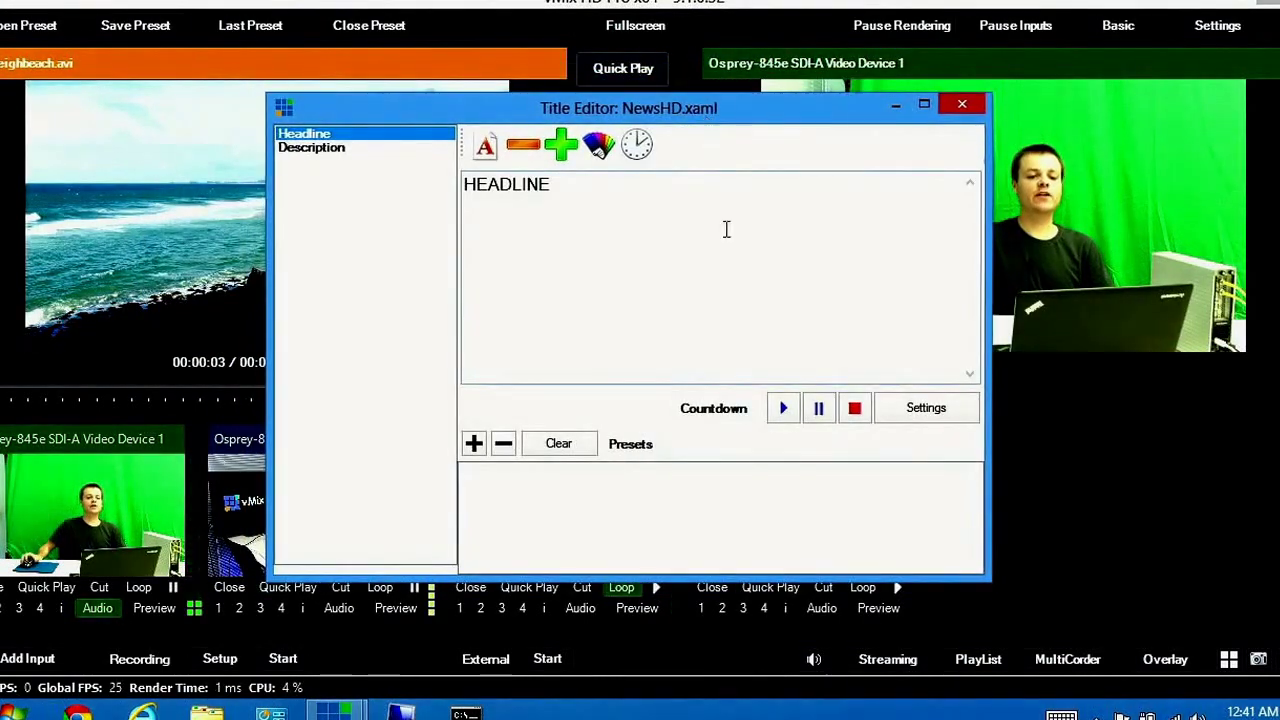
double_click(697, 199)
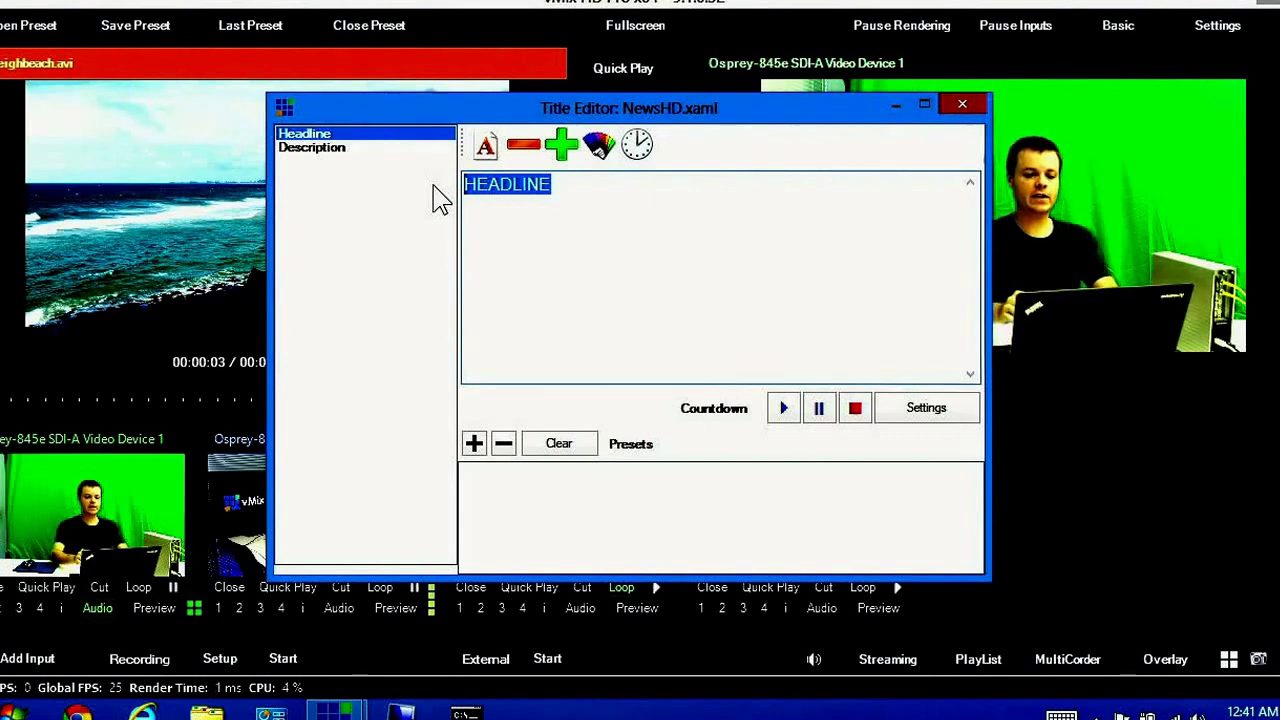
text(Vm)
key(BackSpace)
text(Mix Demonstration)
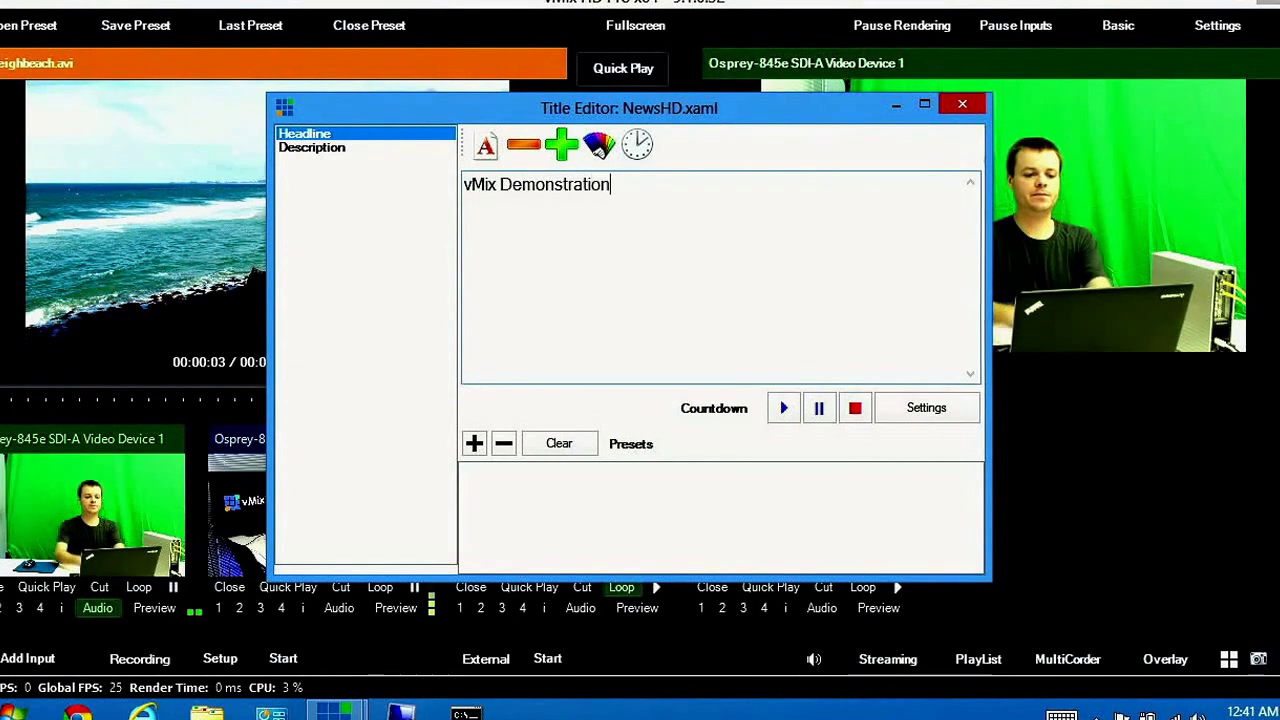
- Set the title's description to "This is a title" and close the title editor
click(312, 148)
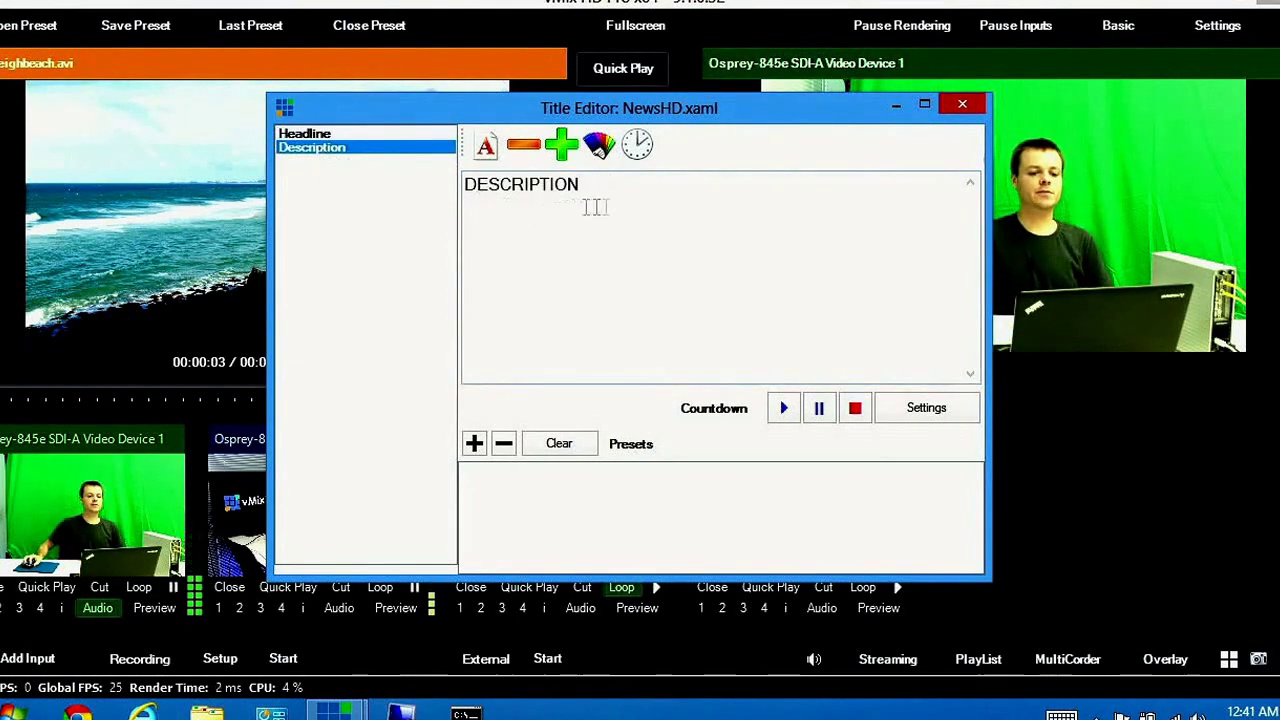
text(This is a title)
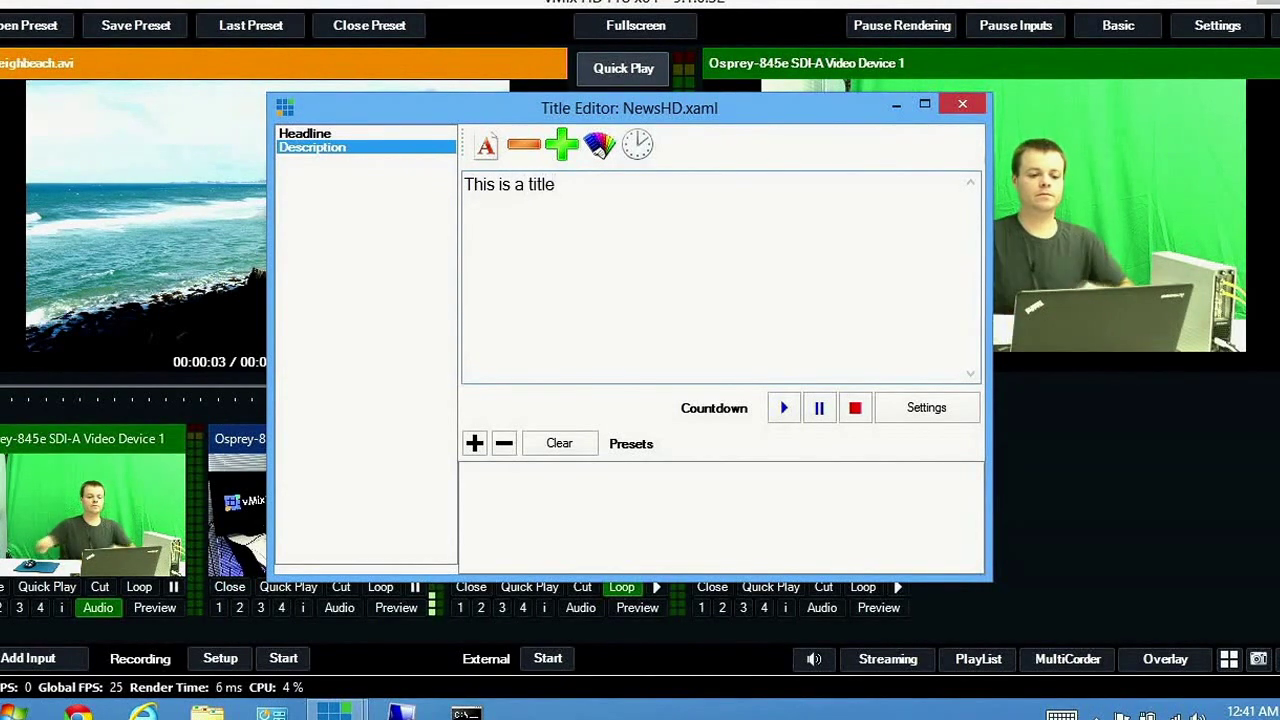
click(967, 105)
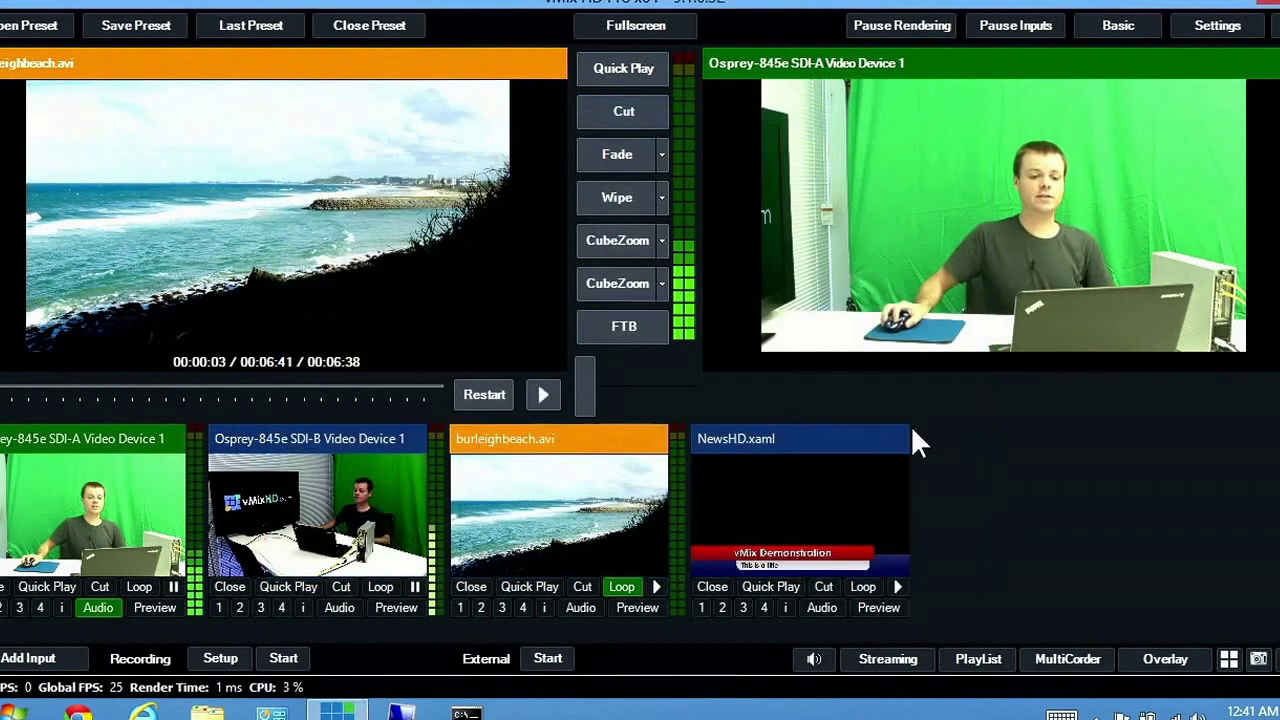
- Load the NewsHD title into the preview
click(784, 496)
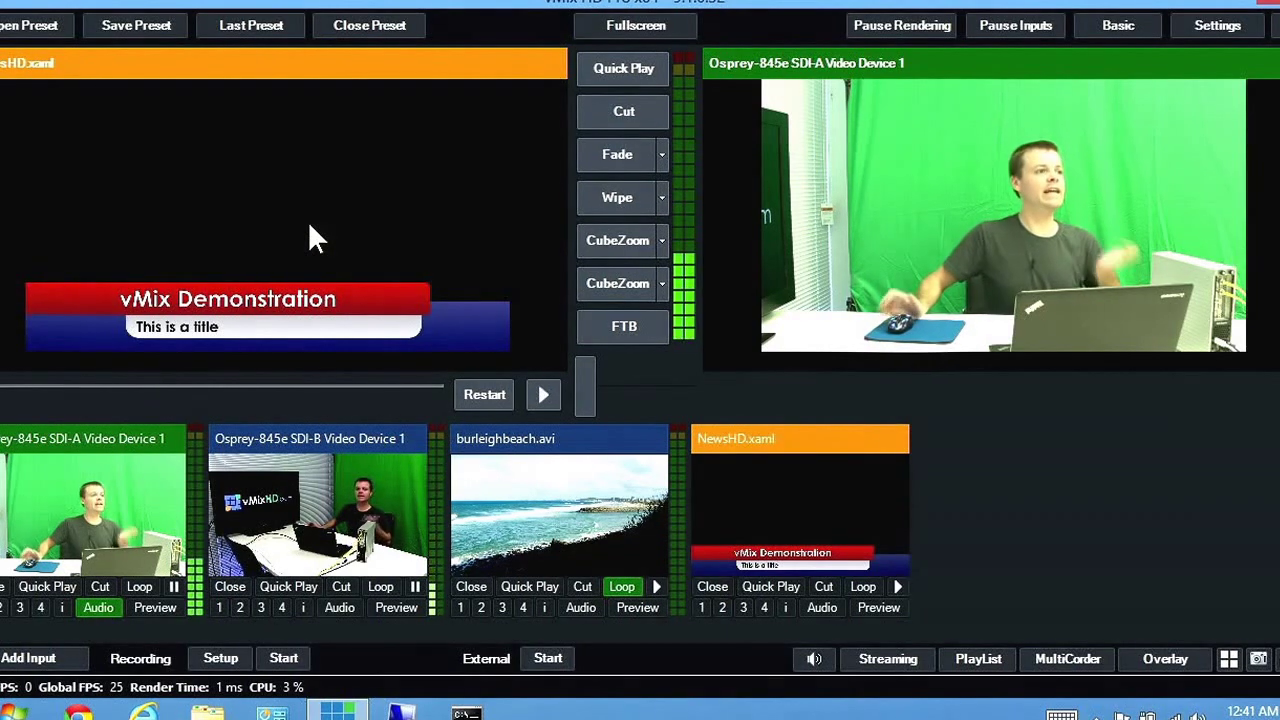
- Try appending "..." to the NewsHD headline in the title editor, restore the text and close the editor
right_click(797, 499)
click(870, 512)
click(355, 153)
click(320, 138)
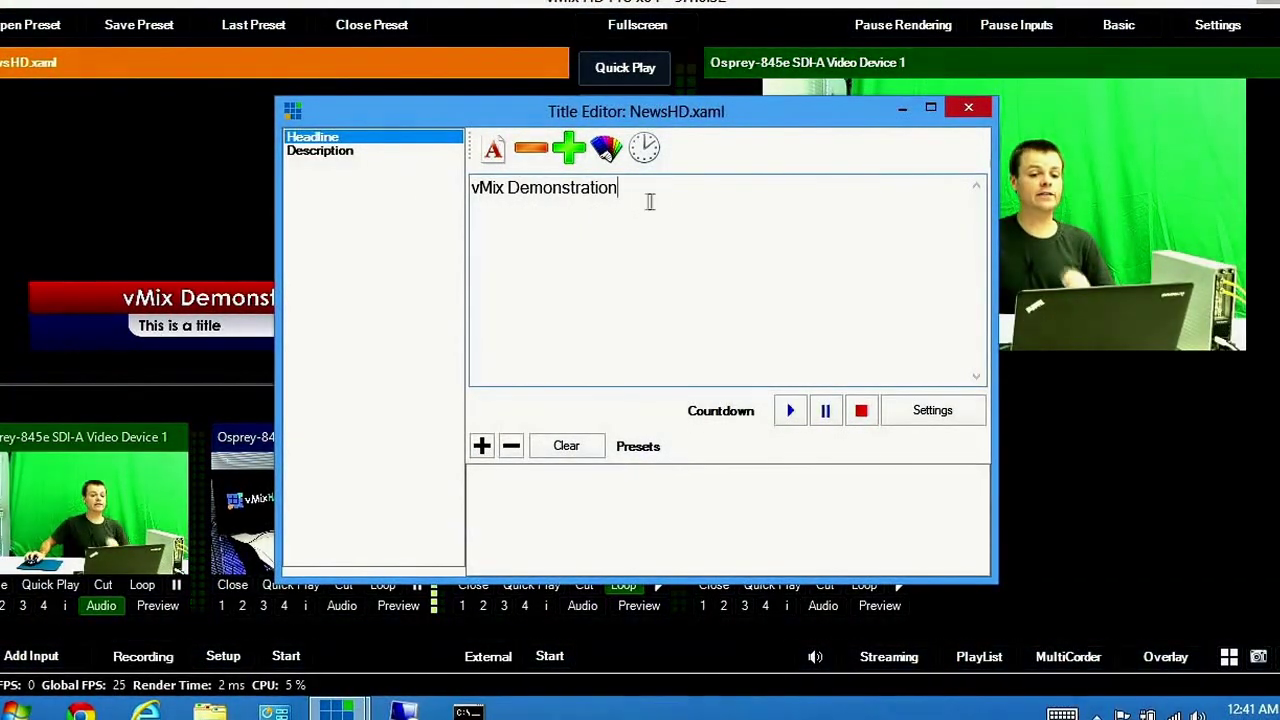
text(...)
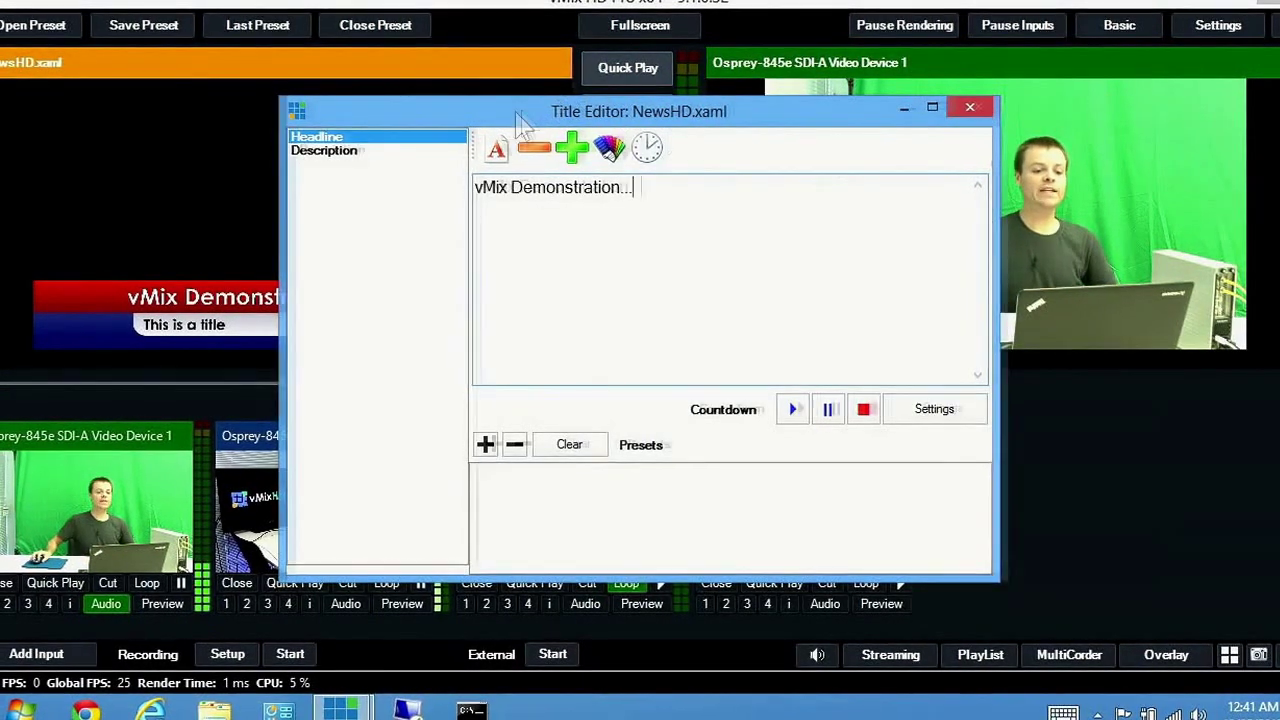
drag(594, 94, 746, 89)
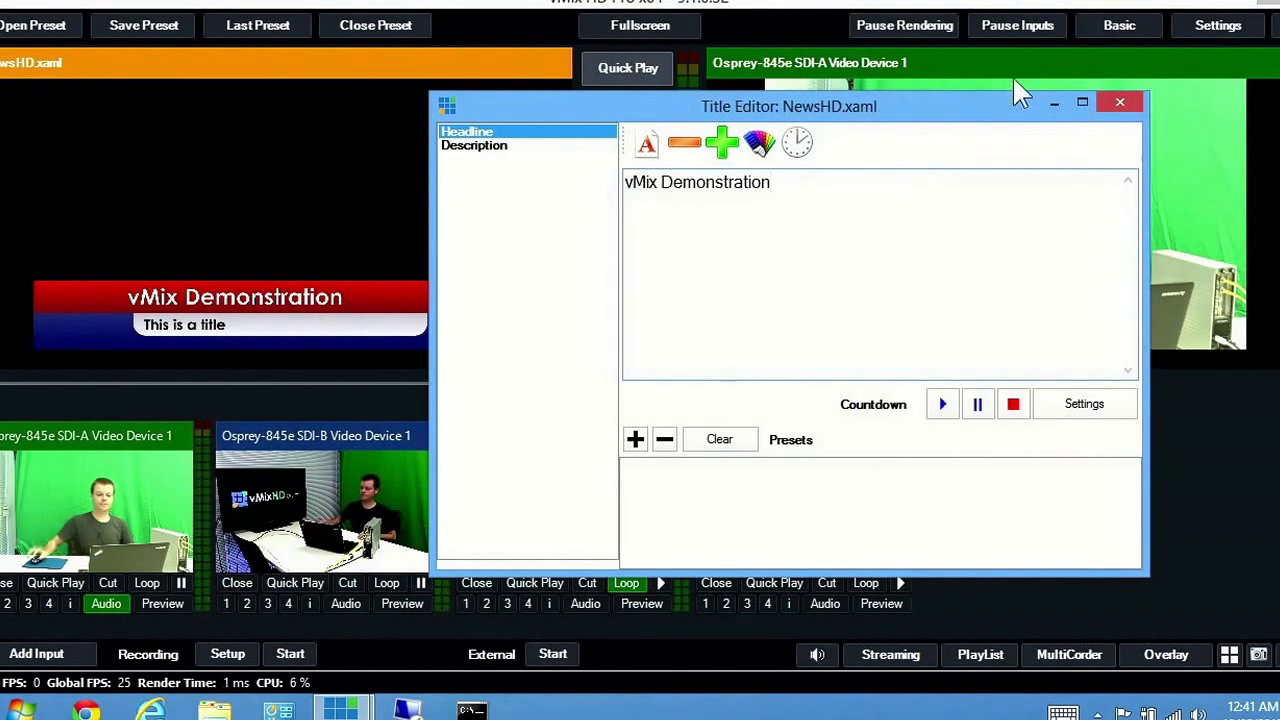
click(1120, 102)
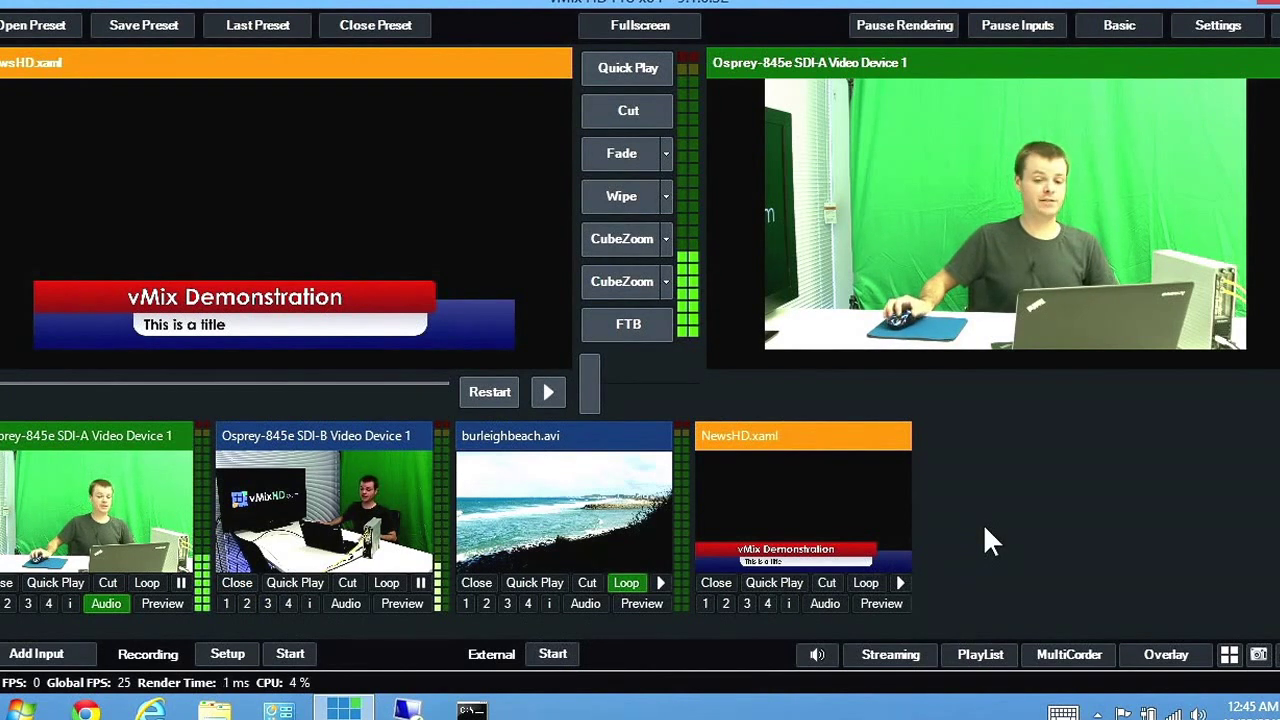
- Show the NewsHD title over the live camera on overlay 1 and take it off again
click(705, 604)
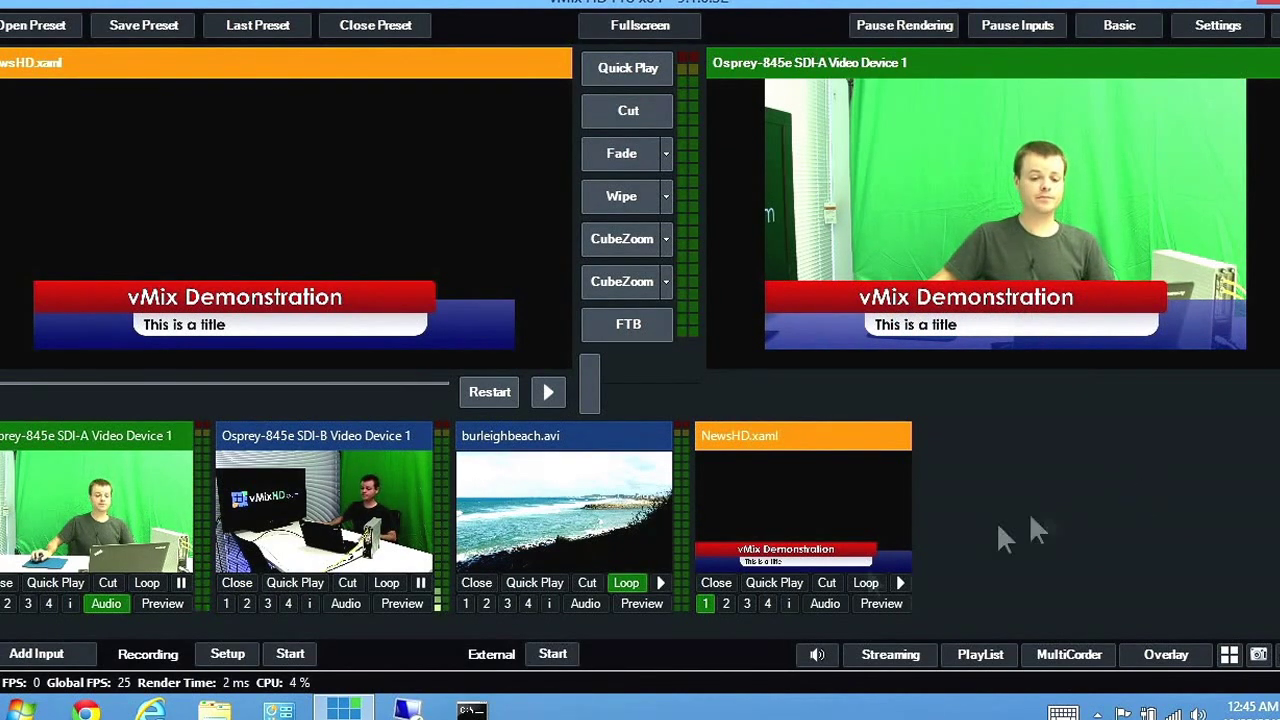
click(705, 603)
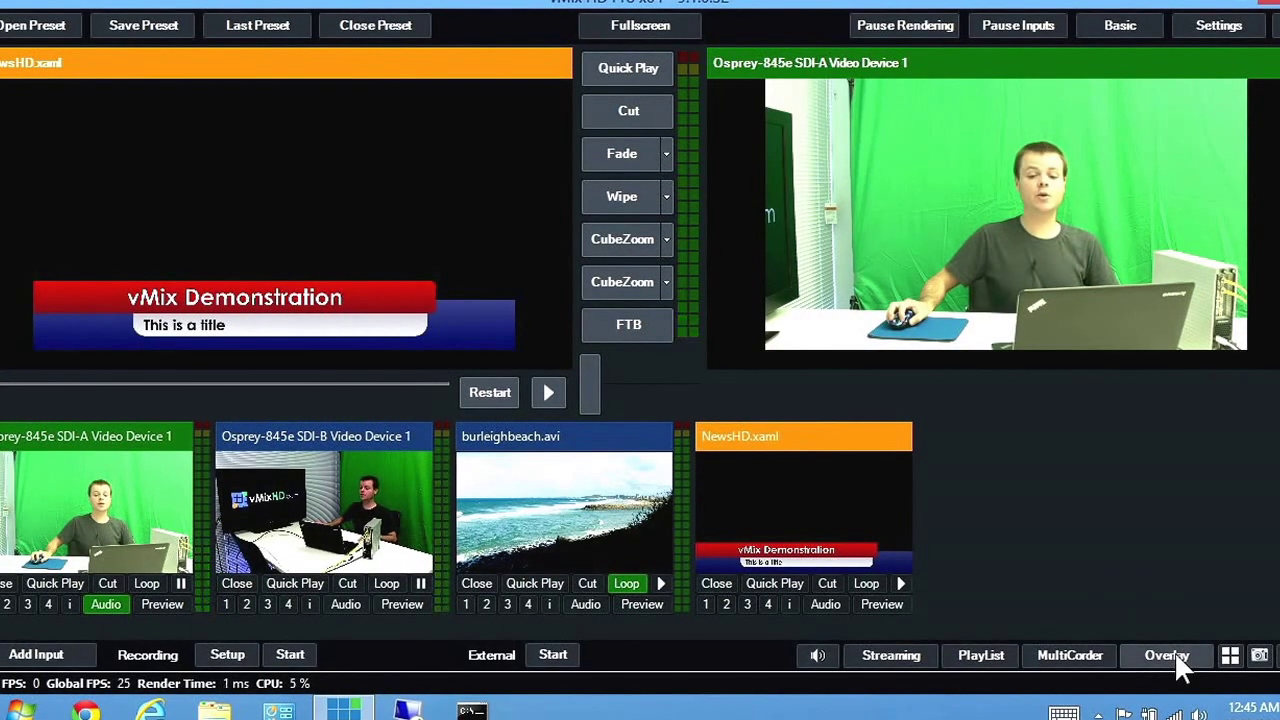
- Set overlay 1's effect to Slide and test it by bringing the NewsHD title on and off the live output
click(1172, 653)
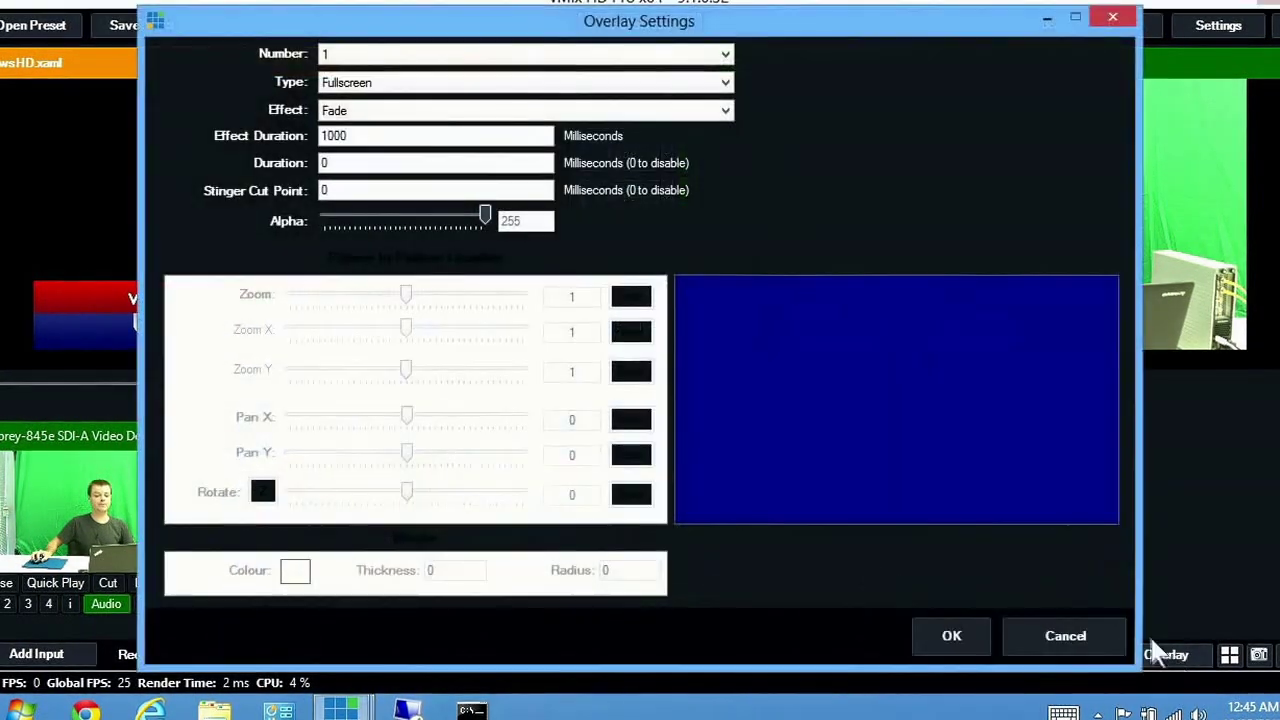
click(395, 57)
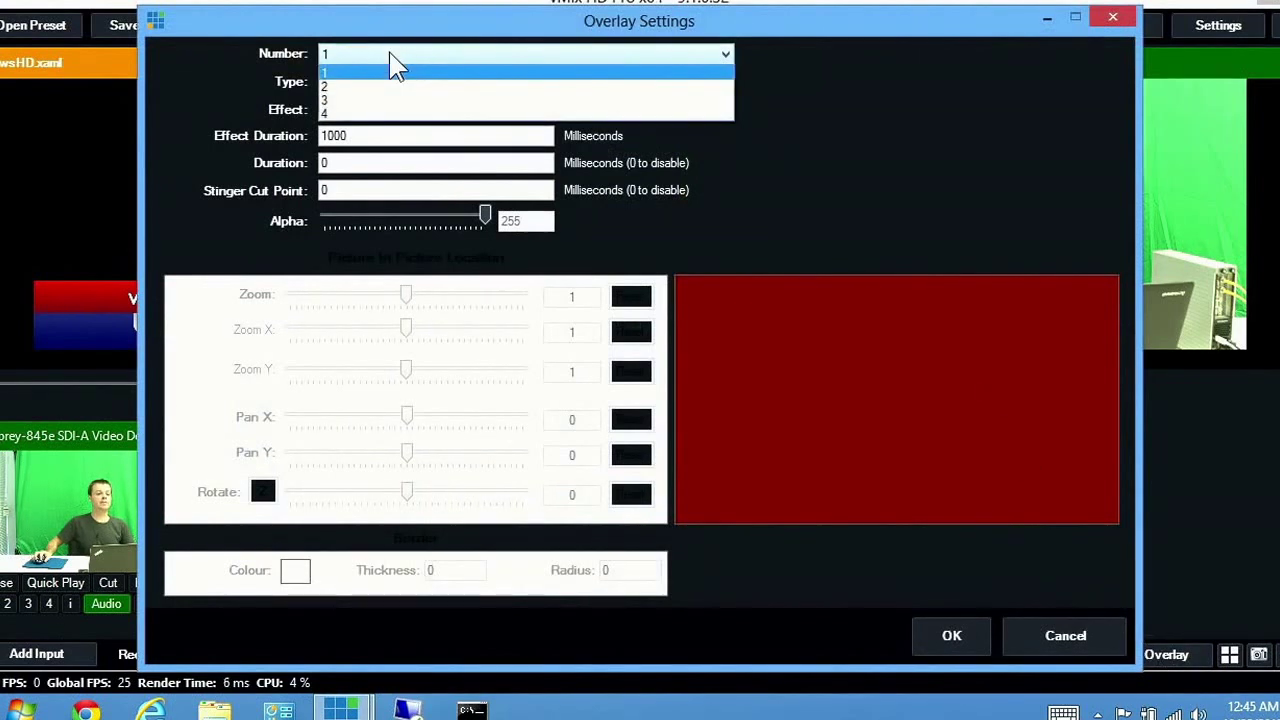
click(387, 58)
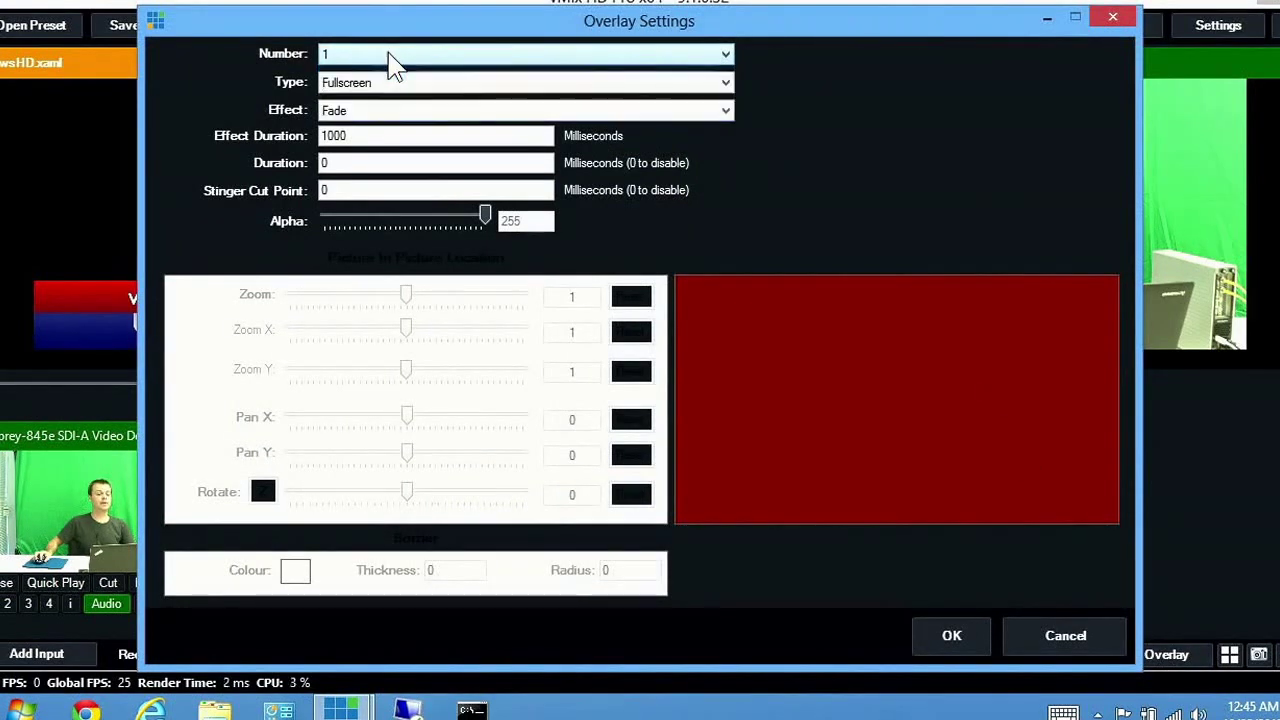
click(340, 113)
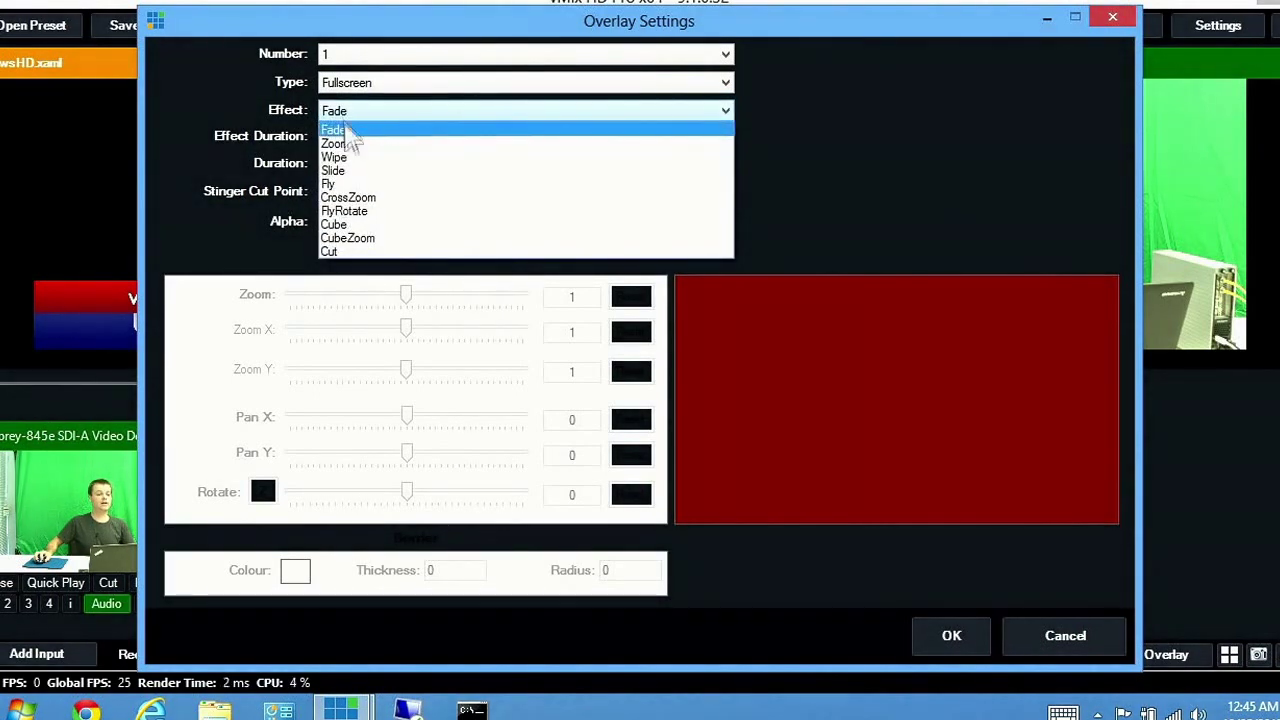
click(340, 171)
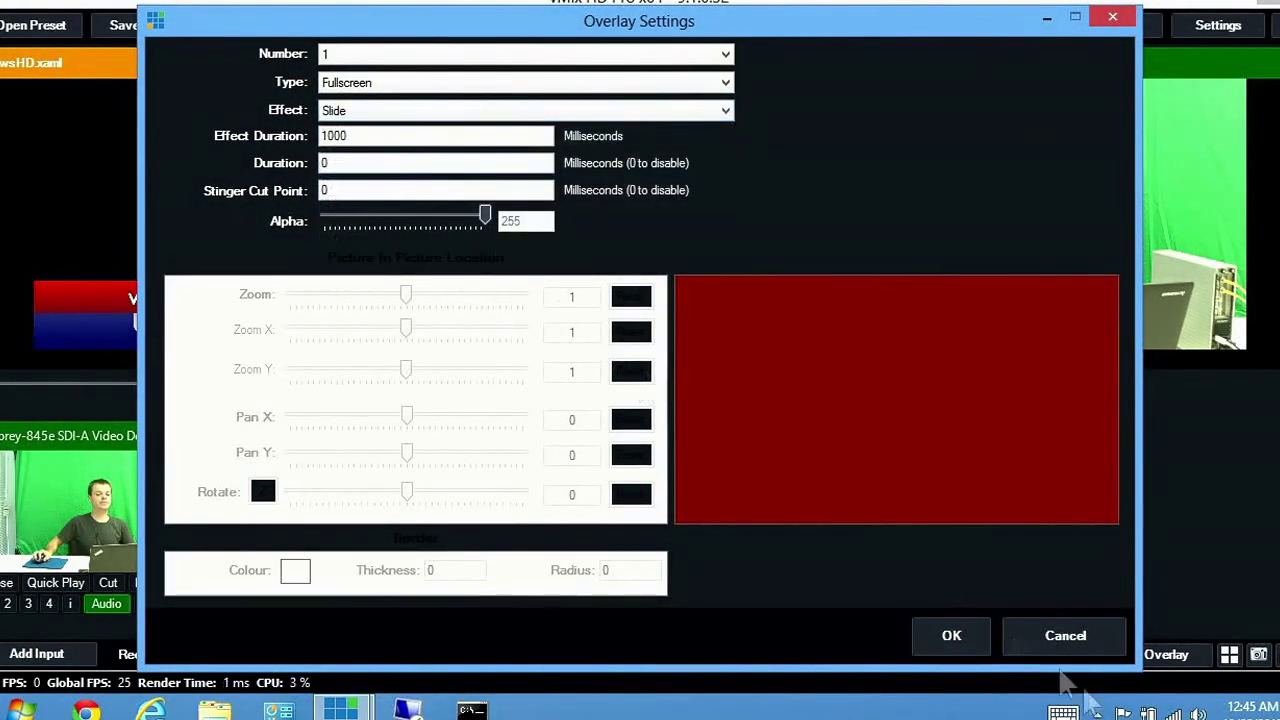
click(952, 640)
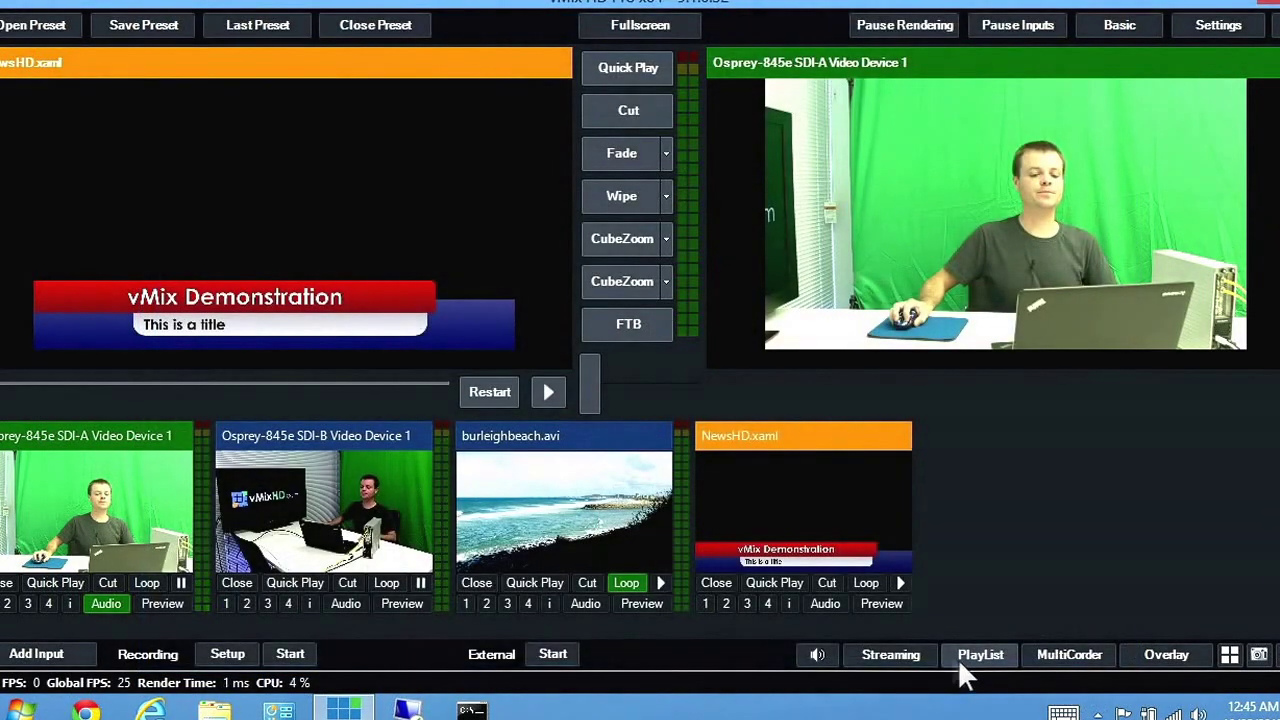
click(704, 603)
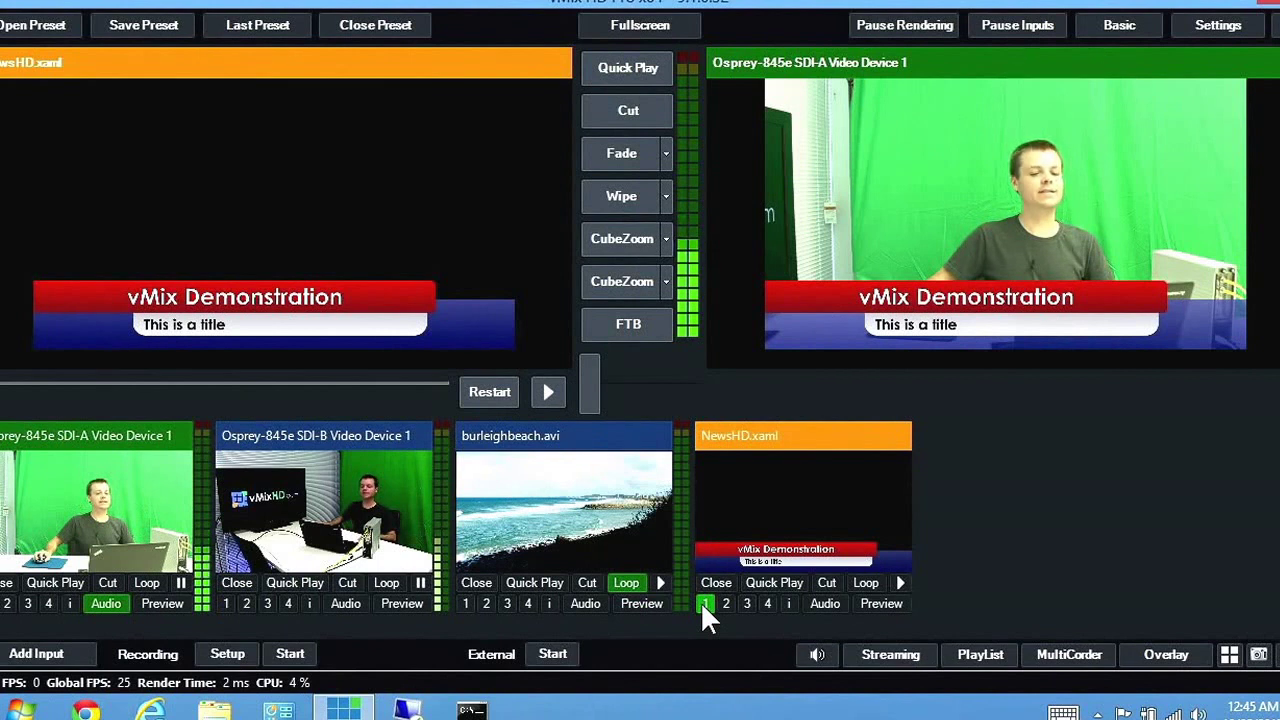
click(703, 606)
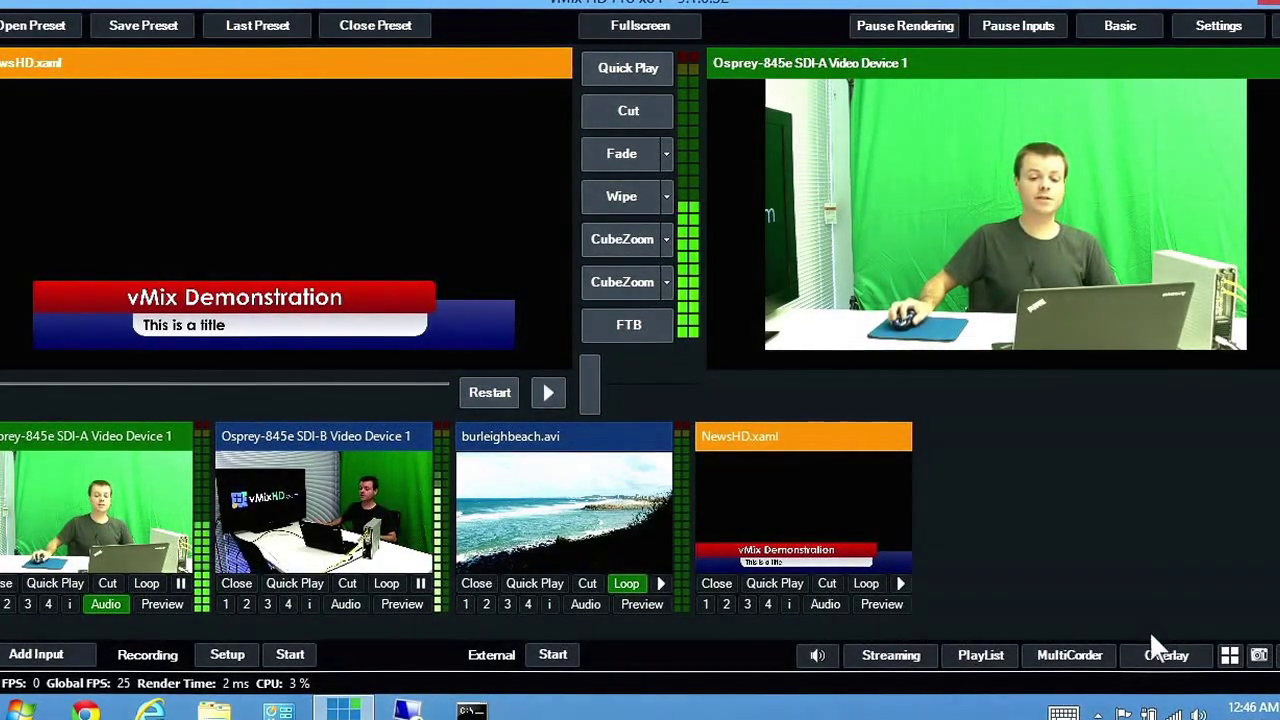
- Set the type of overlay 2 to PictureInPicture in the overlay settings
click(1160, 656)
click(395, 52)
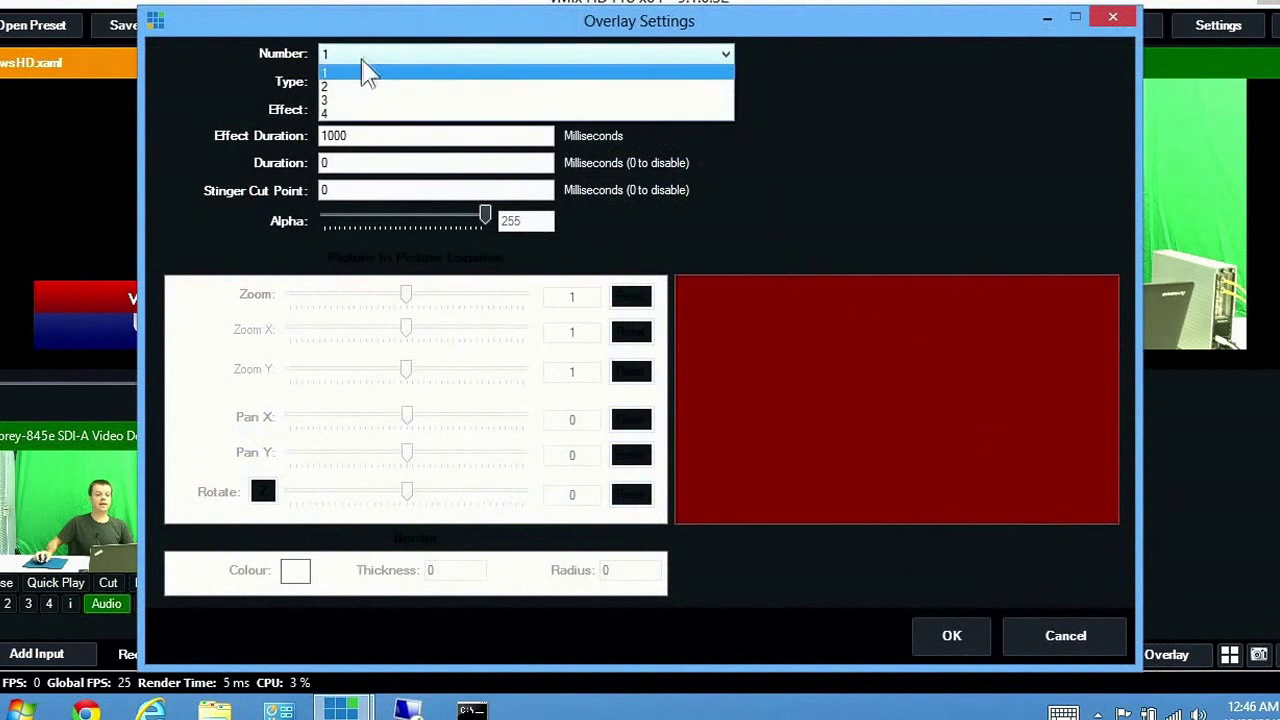
click(363, 79)
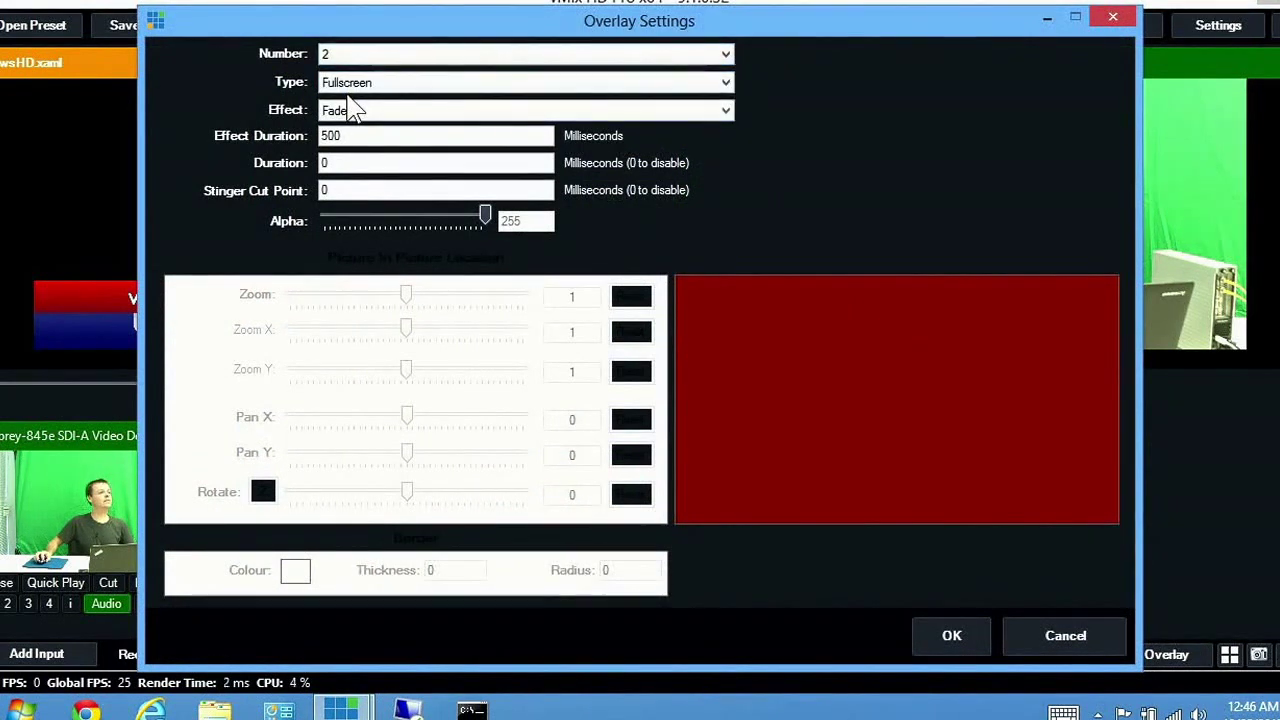
click(365, 84)
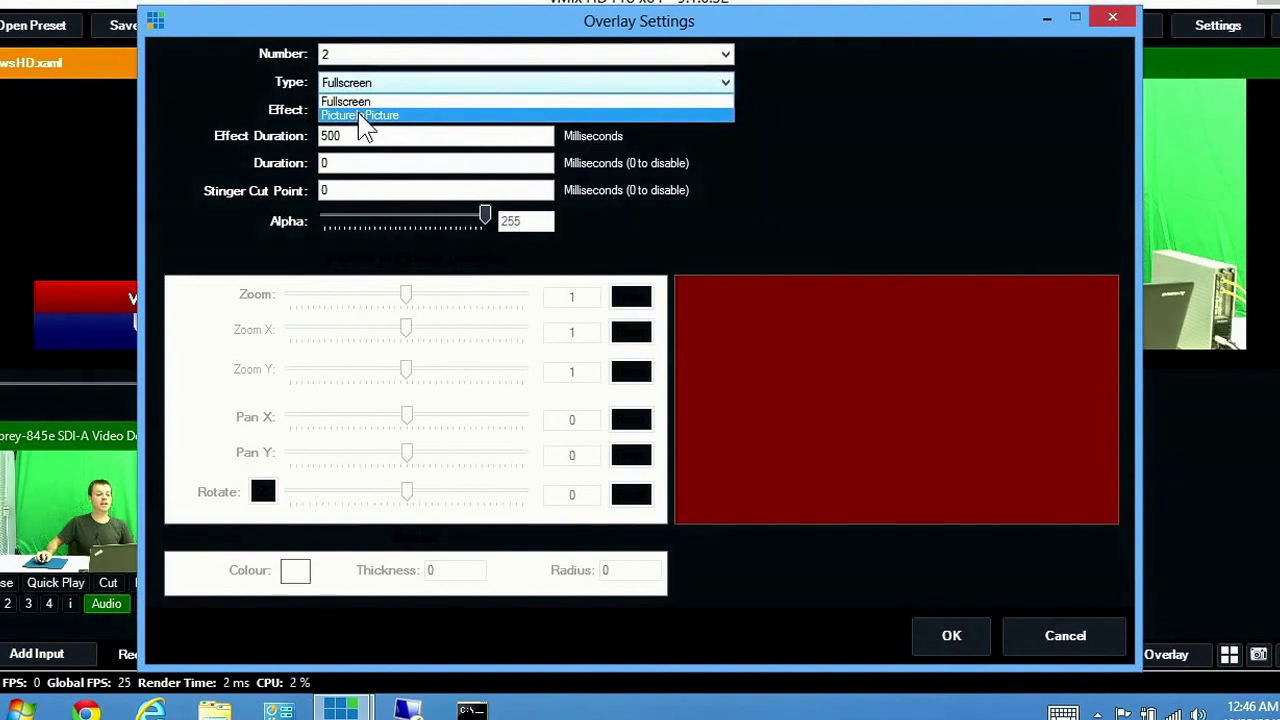
click(362, 116)
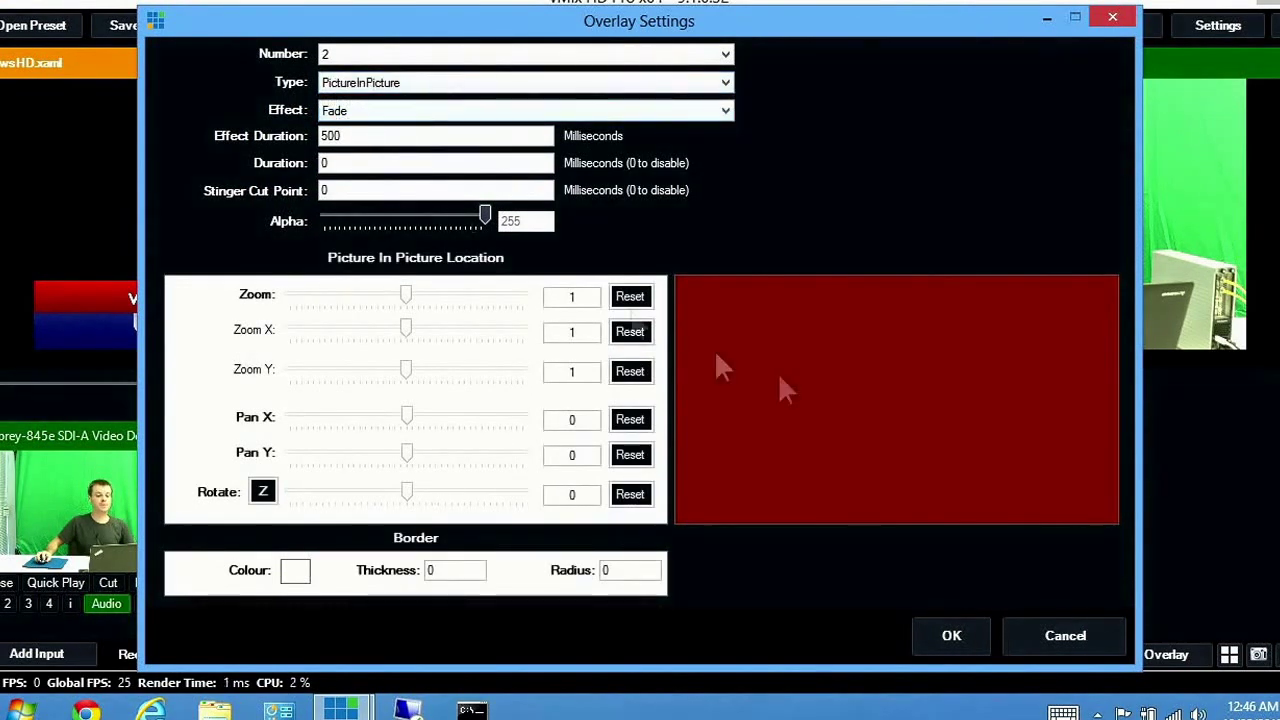
- Set overlay 2's zoom to about 0.316, Pan X -0.601 and Pan Y 0.565, and show Osprey-845e SDI-B on it
drag(403, 292, 326, 296)
drag(421, 453, 379, 440)
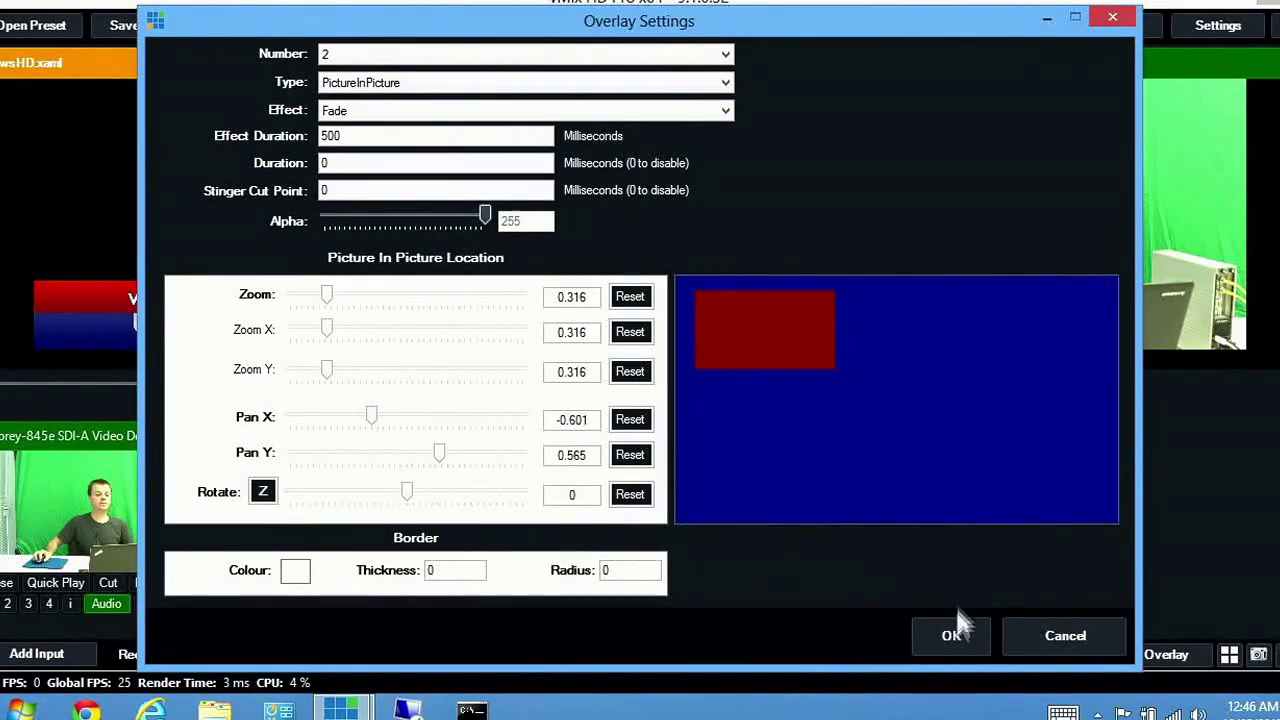
click(946, 634)
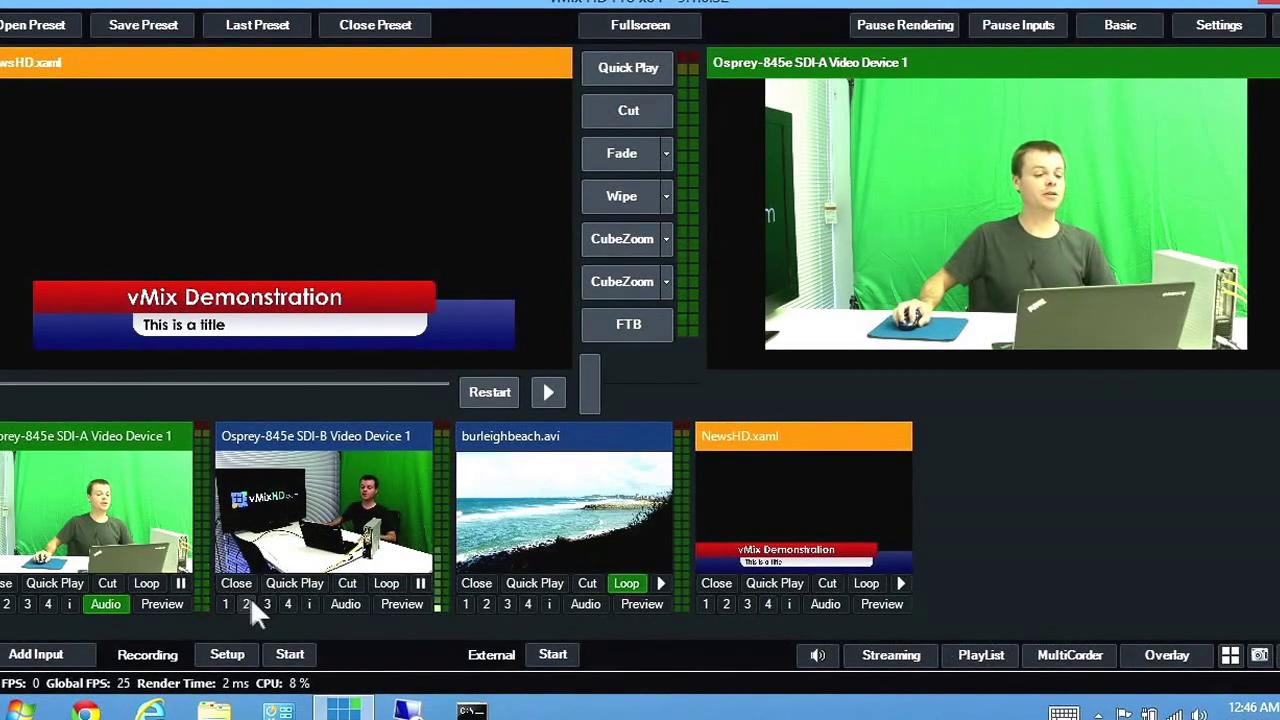
click(245, 604)
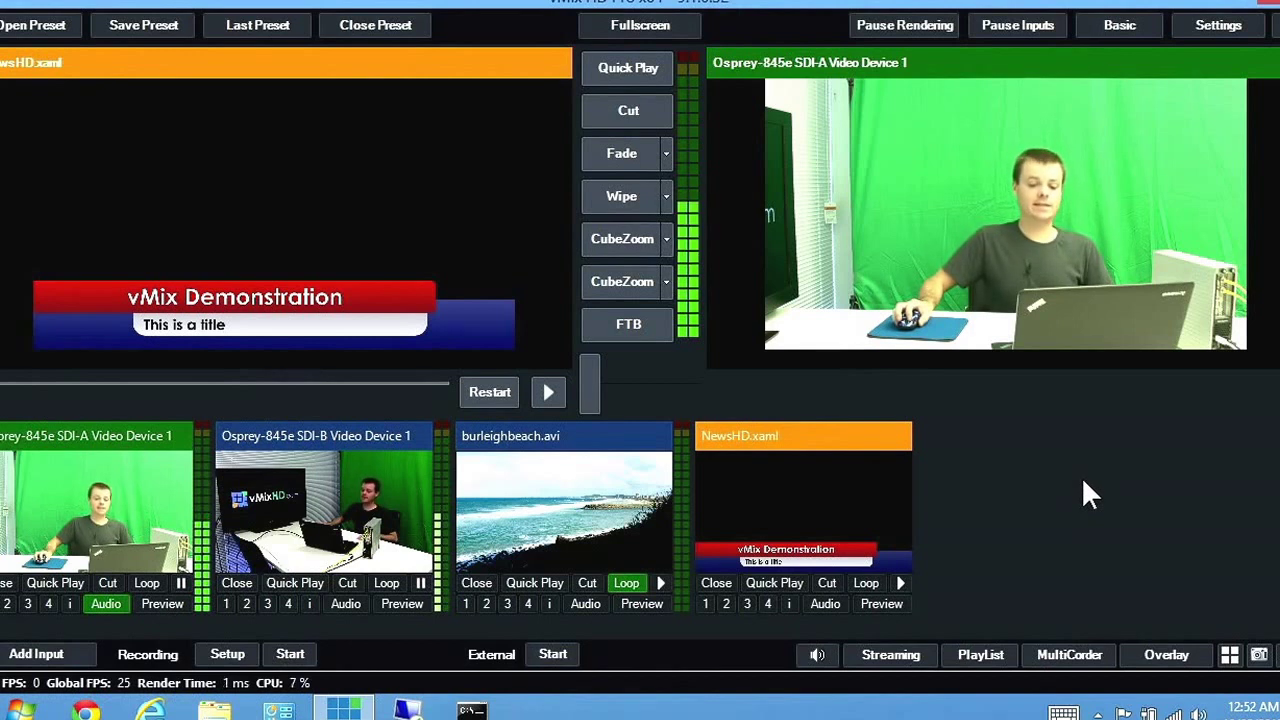
- Mute and unmute Osprey-845e SDI-A in the audio mixer and toggle its automatic audio mixing
click(814, 650)
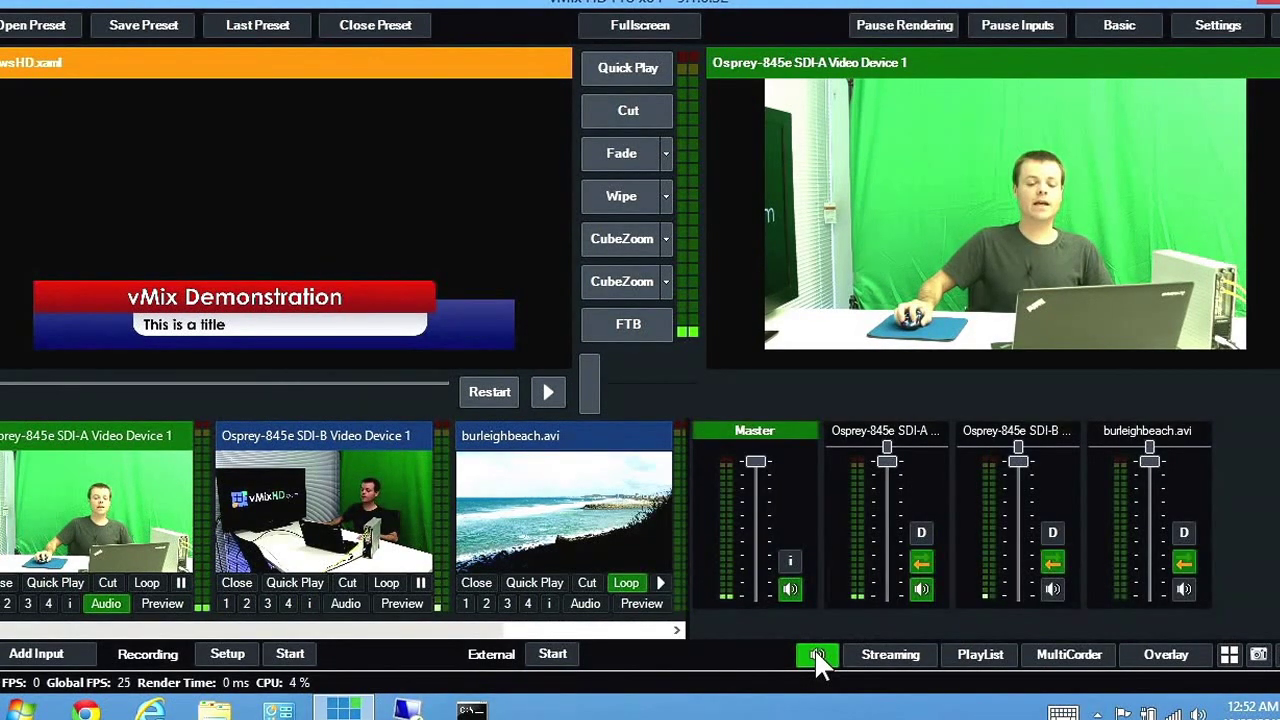
mouse_move(1148, 485)
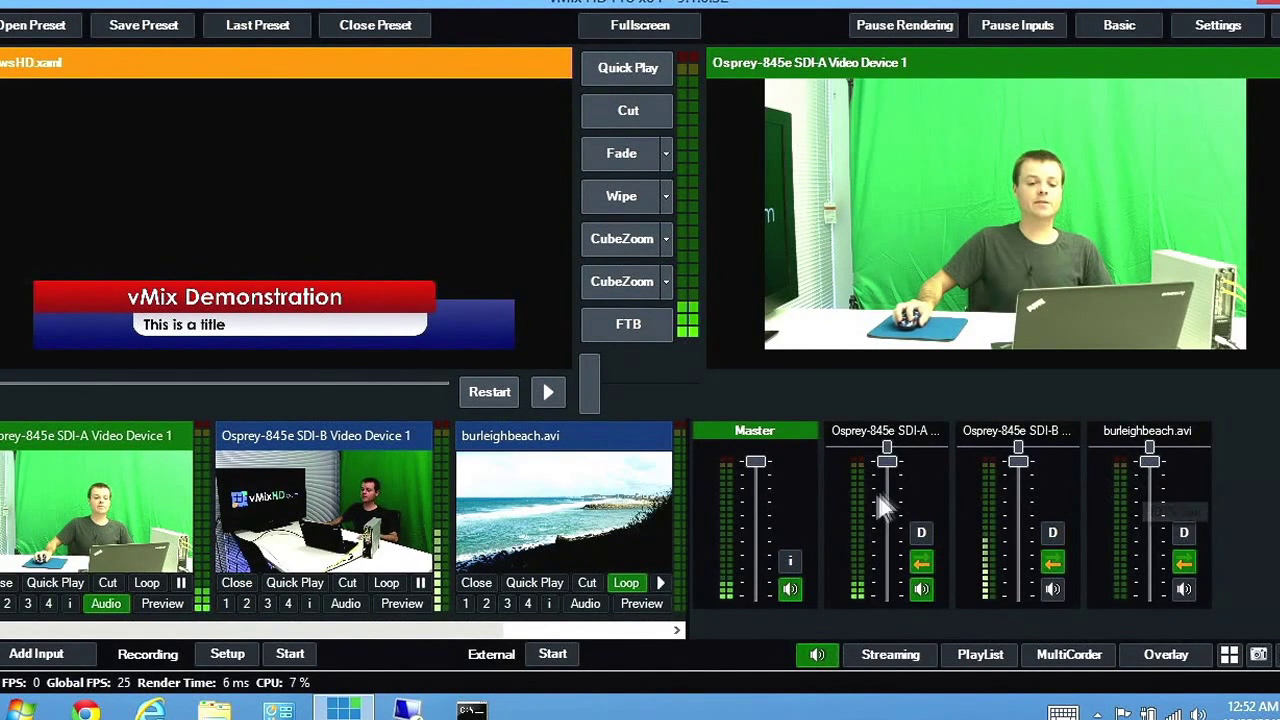
mouse_move(872, 495)
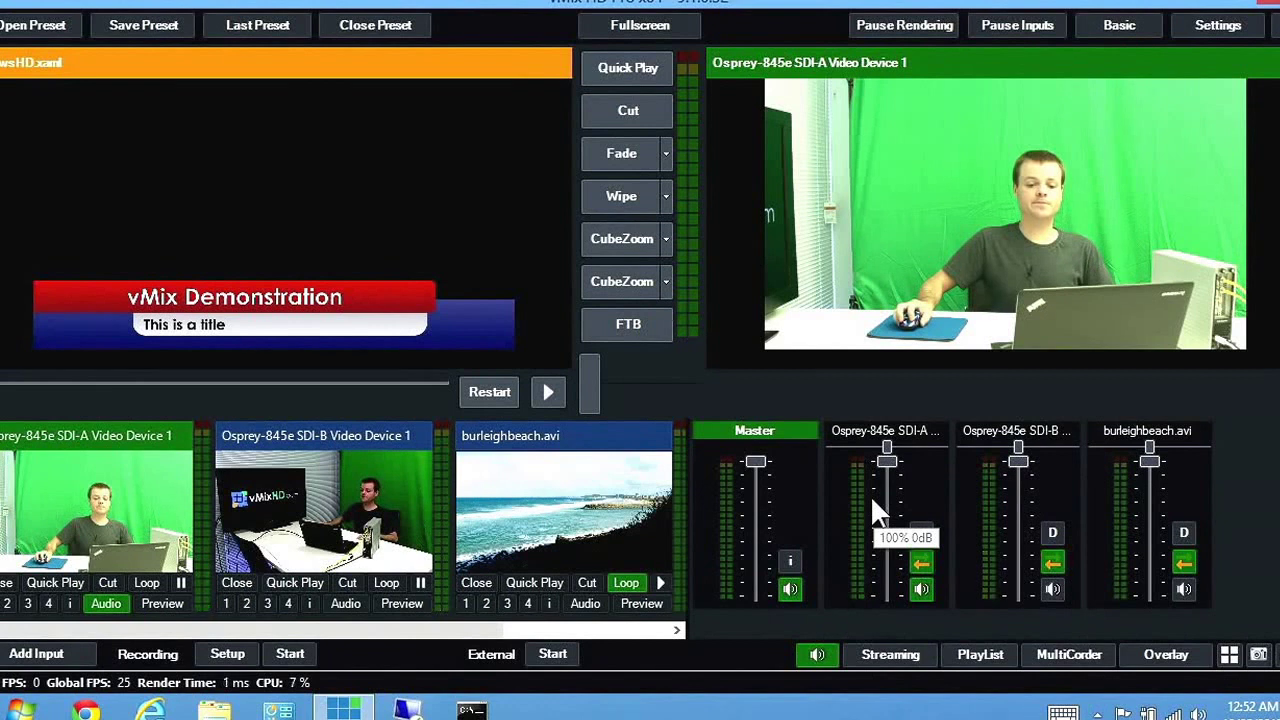
click(922, 588)
click(922, 588)
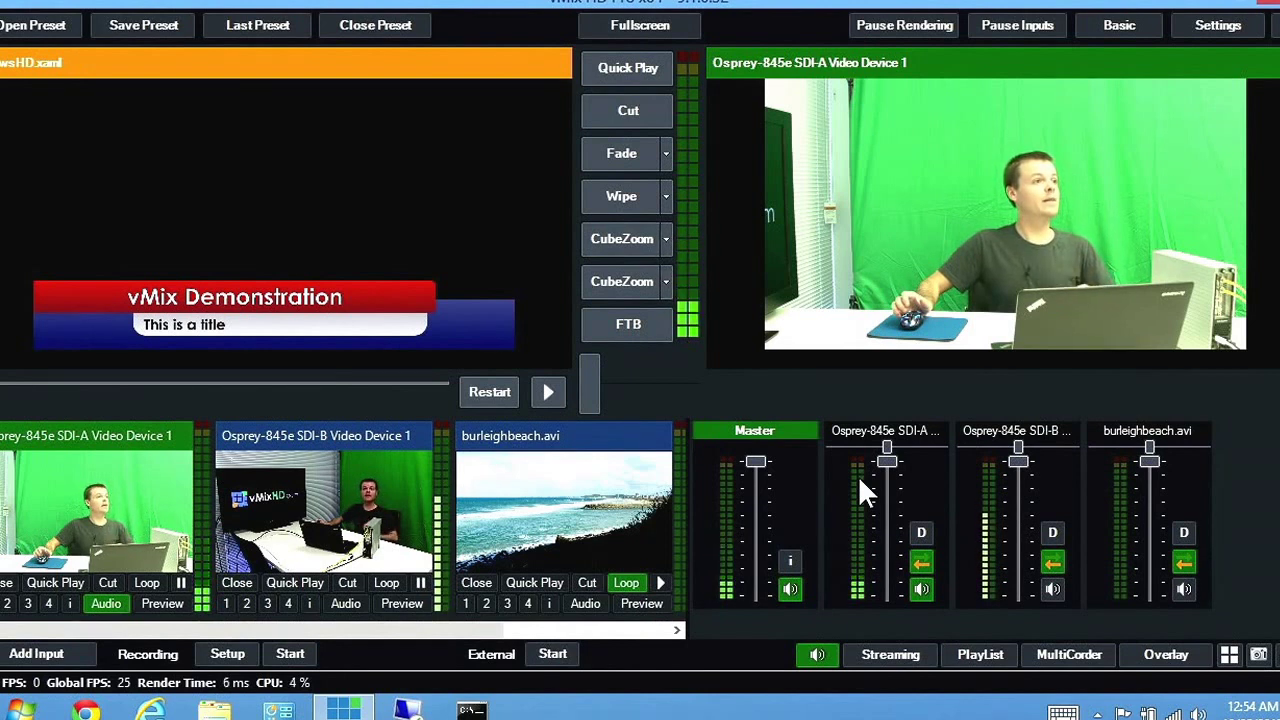
click(920, 559)
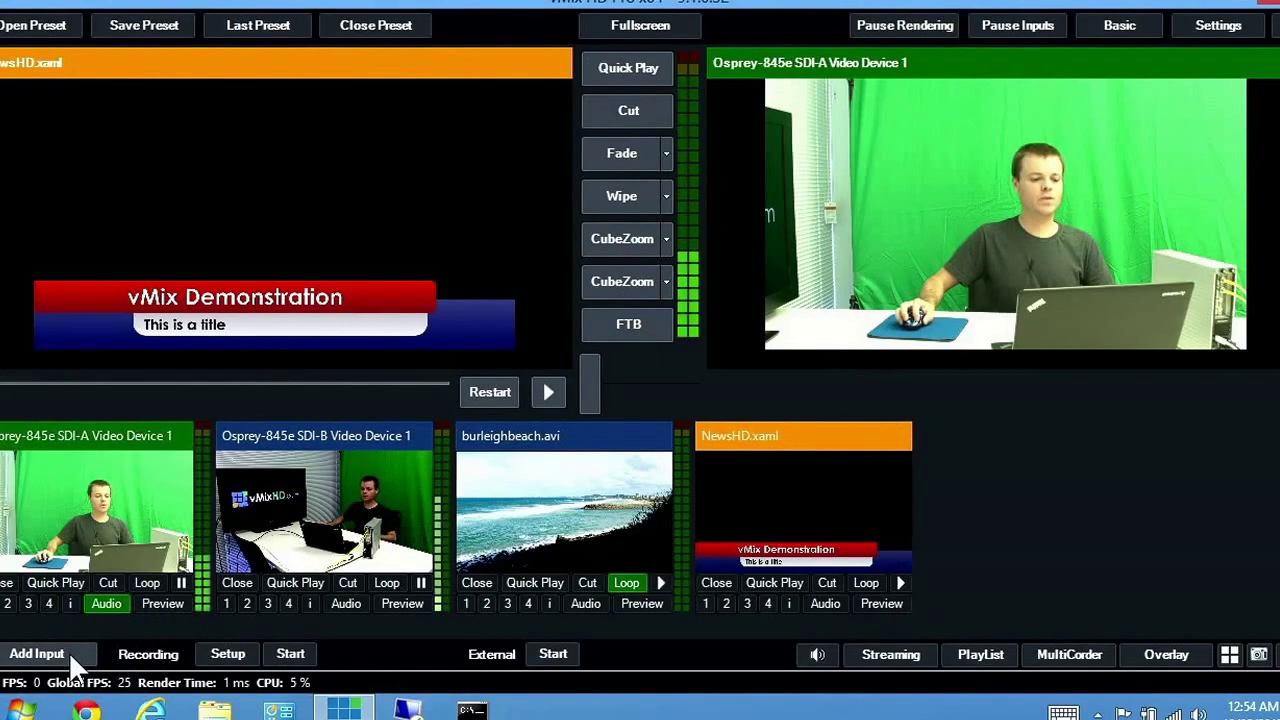
- Add the NewsStudio virtual set as a new input
click(70, 658)
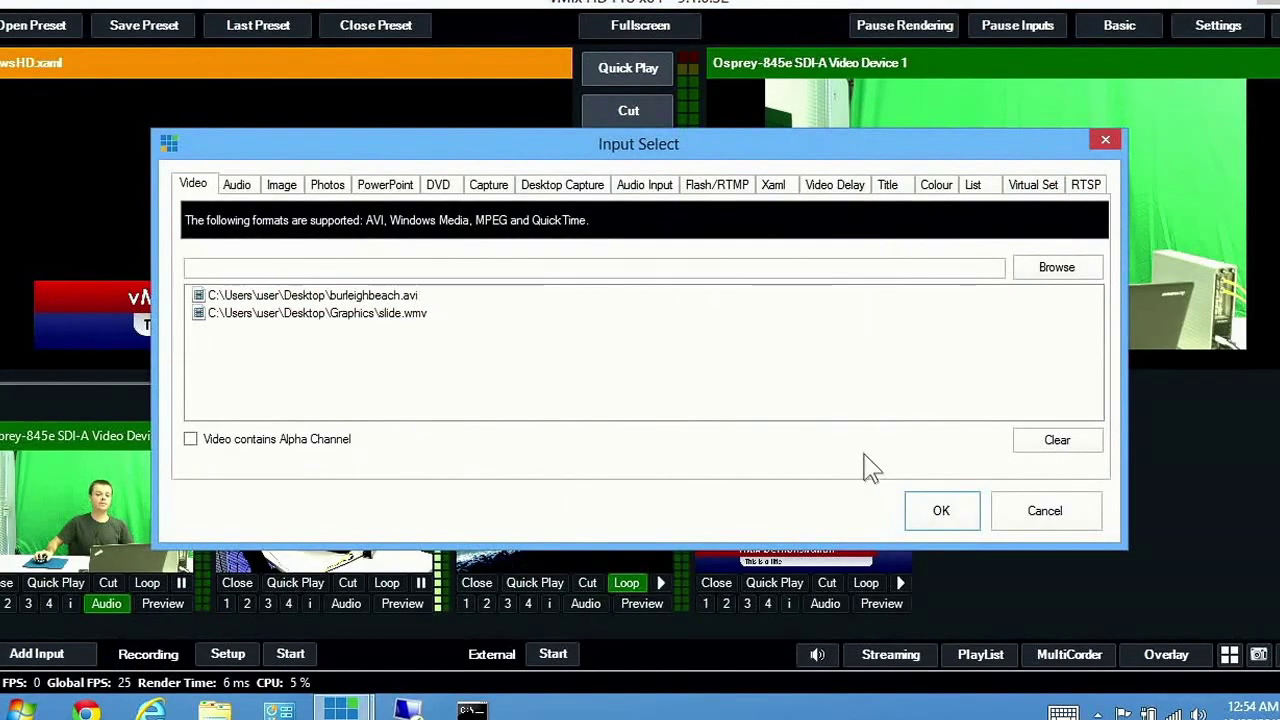
click(1030, 186)
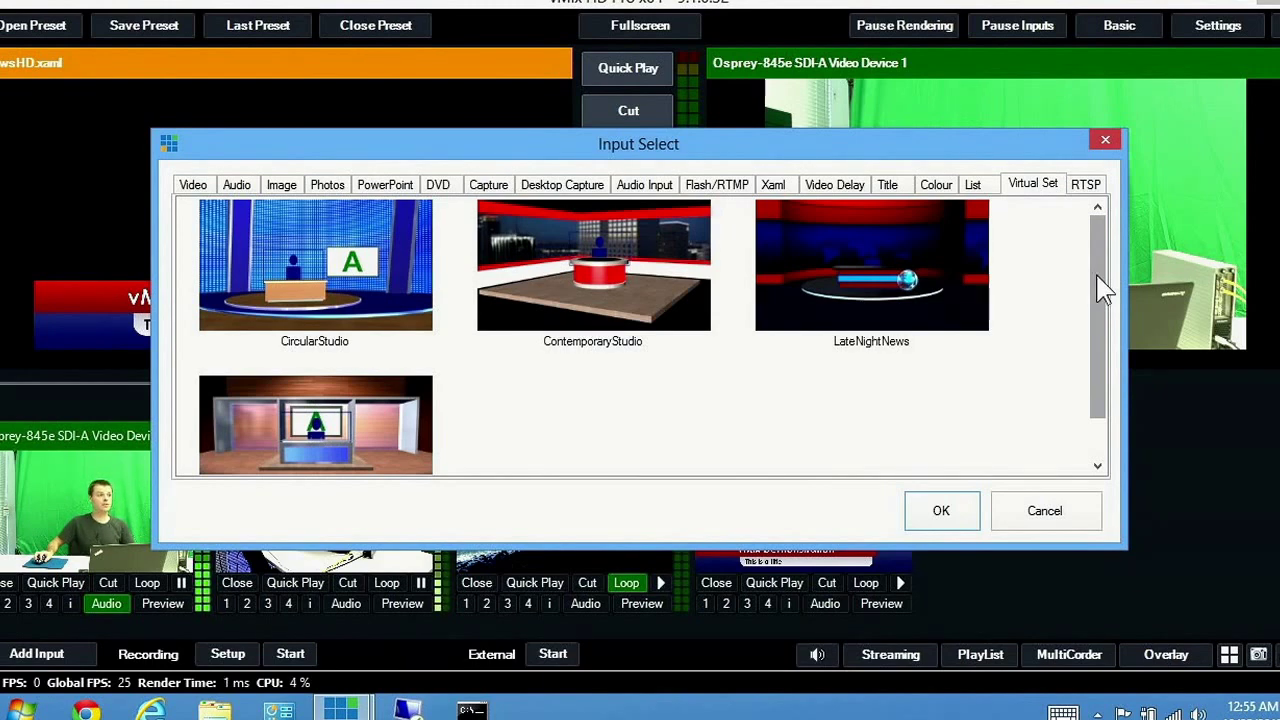
scroll(1100, 285, down, 2)
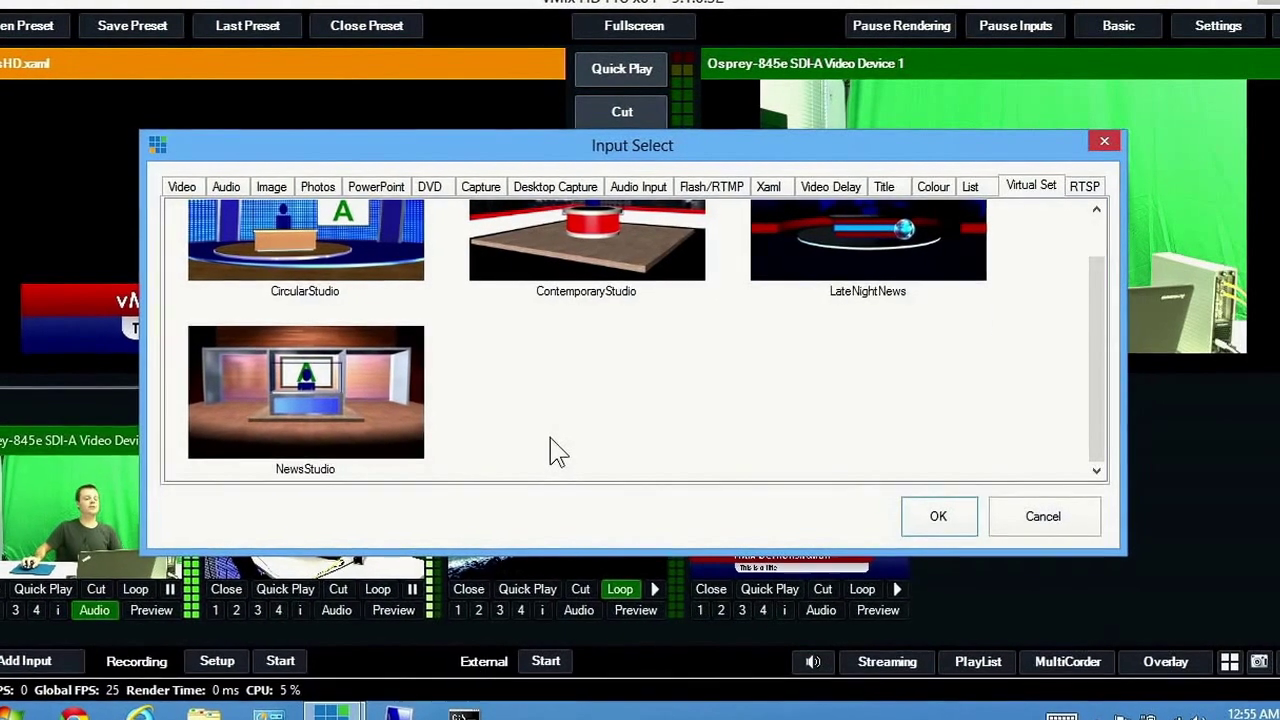
double_click(323, 395)
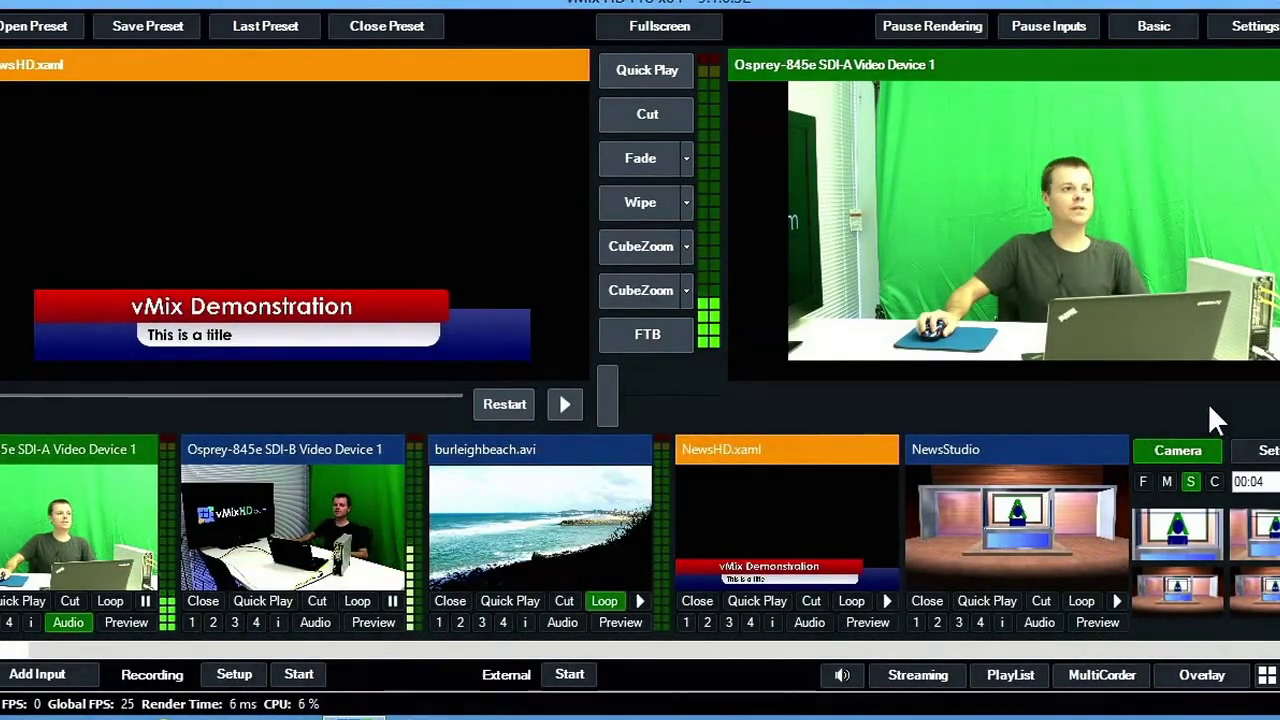
- Assign the Osprey-845e SDI-A camera as the input of the NewsStudio set's Talent layer
click(1268, 450)
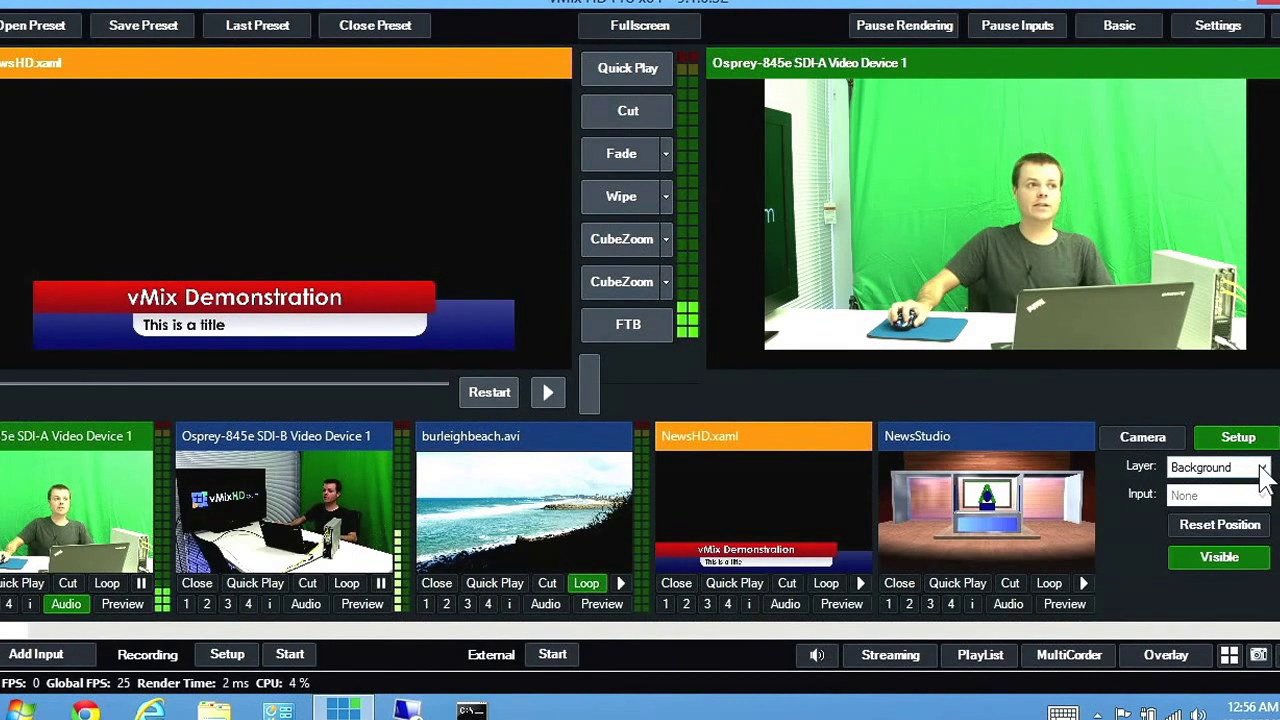
click(1262, 470)
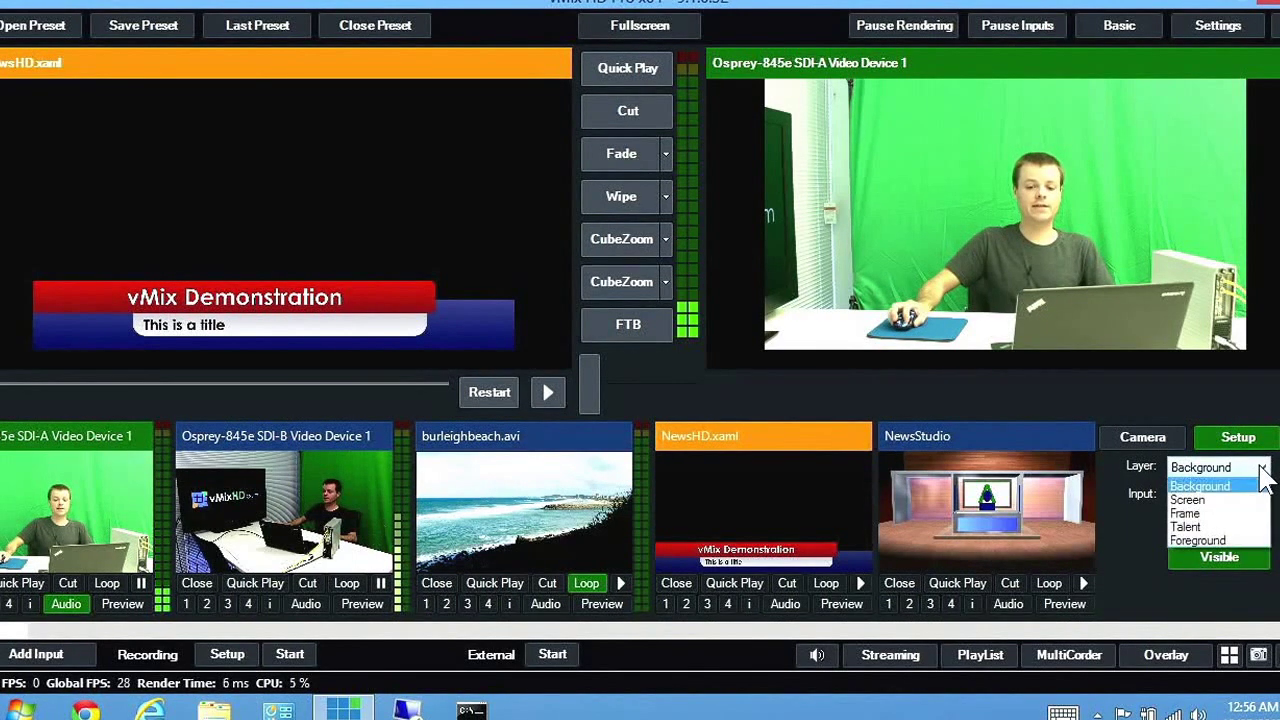
click(1205, 528)
click(1262, 495)
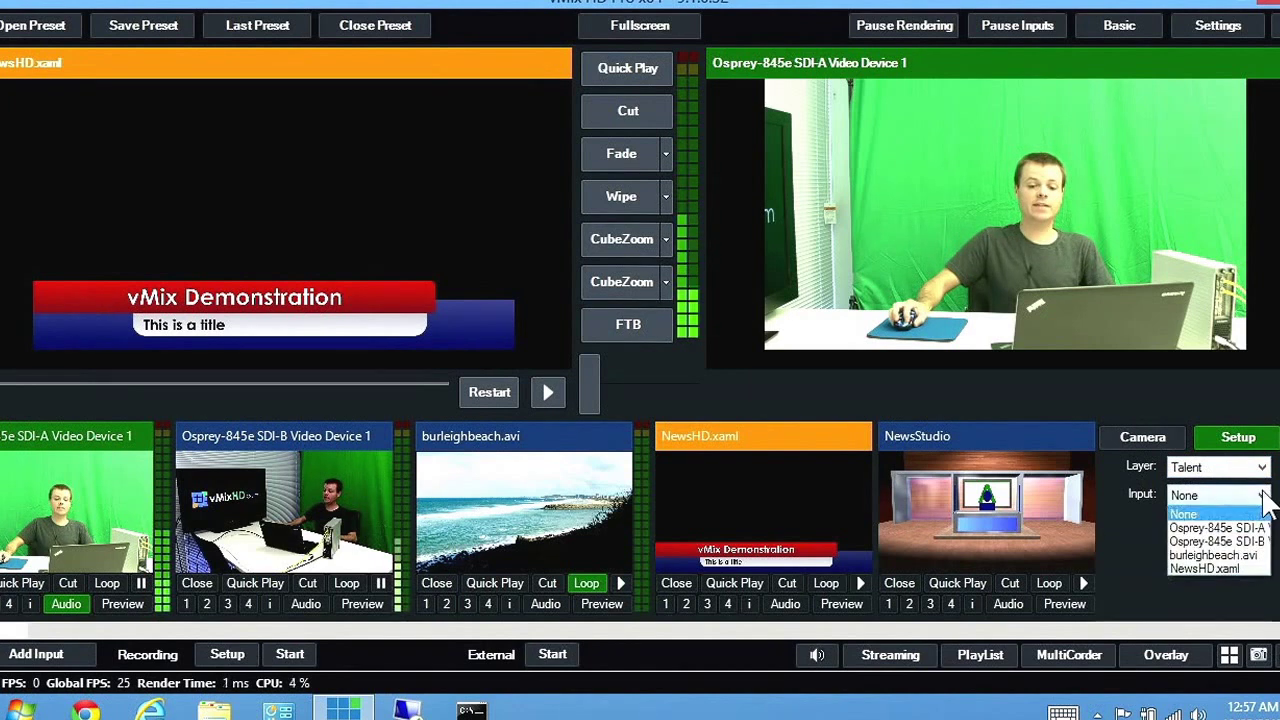
click(1238, 528)
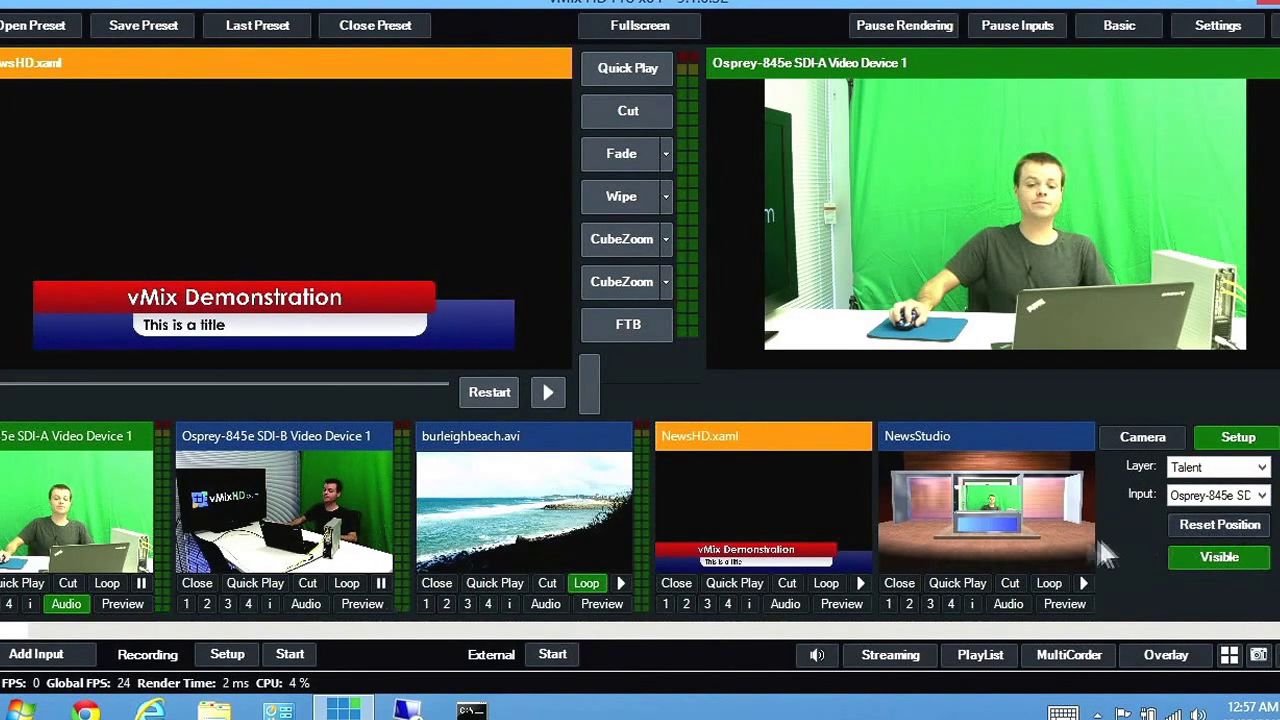
- Preview the NewsStudio set and key out the Osprey-845e SDI-A camera's green backdrop using its sampled colour and Auto Chroma Key
click(1023, 528)
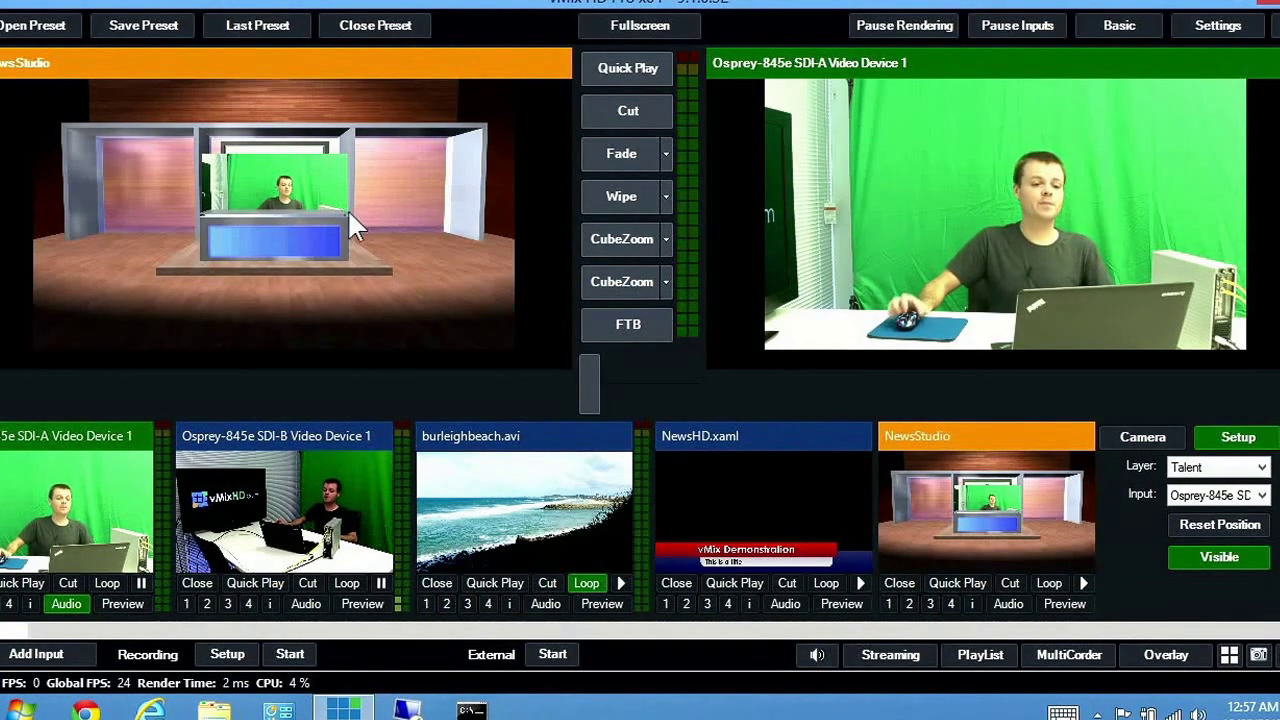
double_click(92, 502)
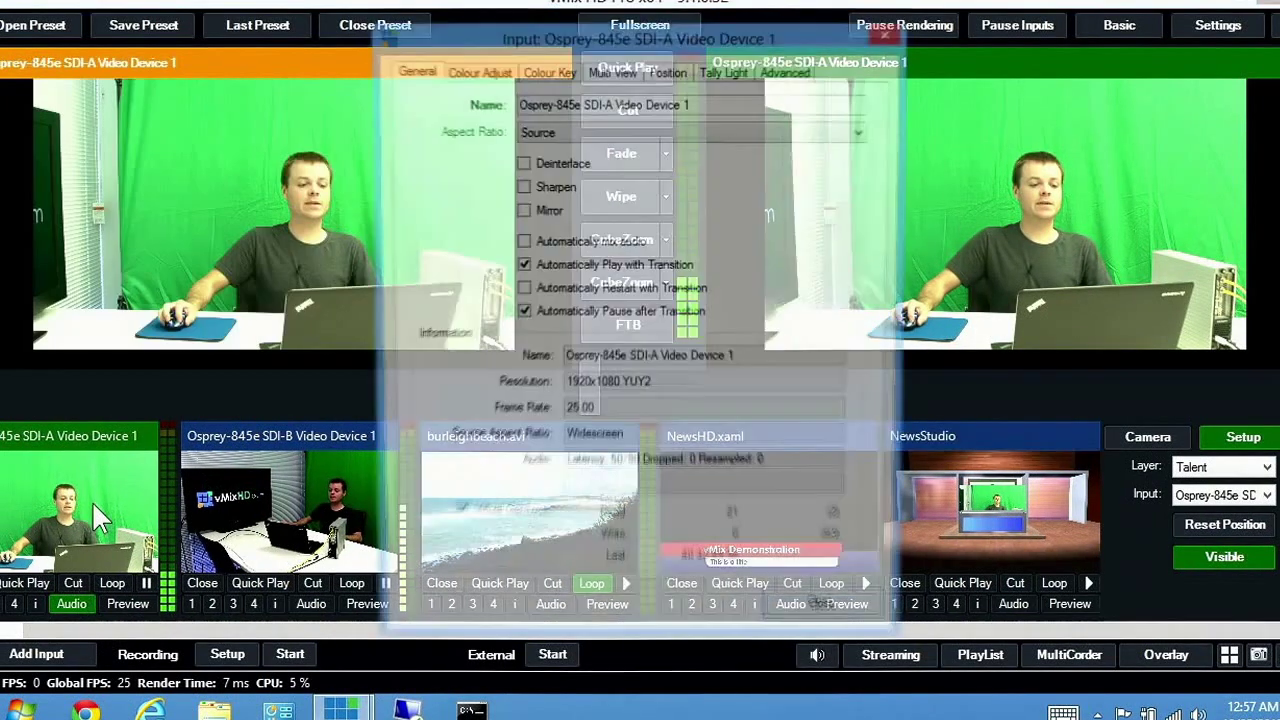
click(548, 72)
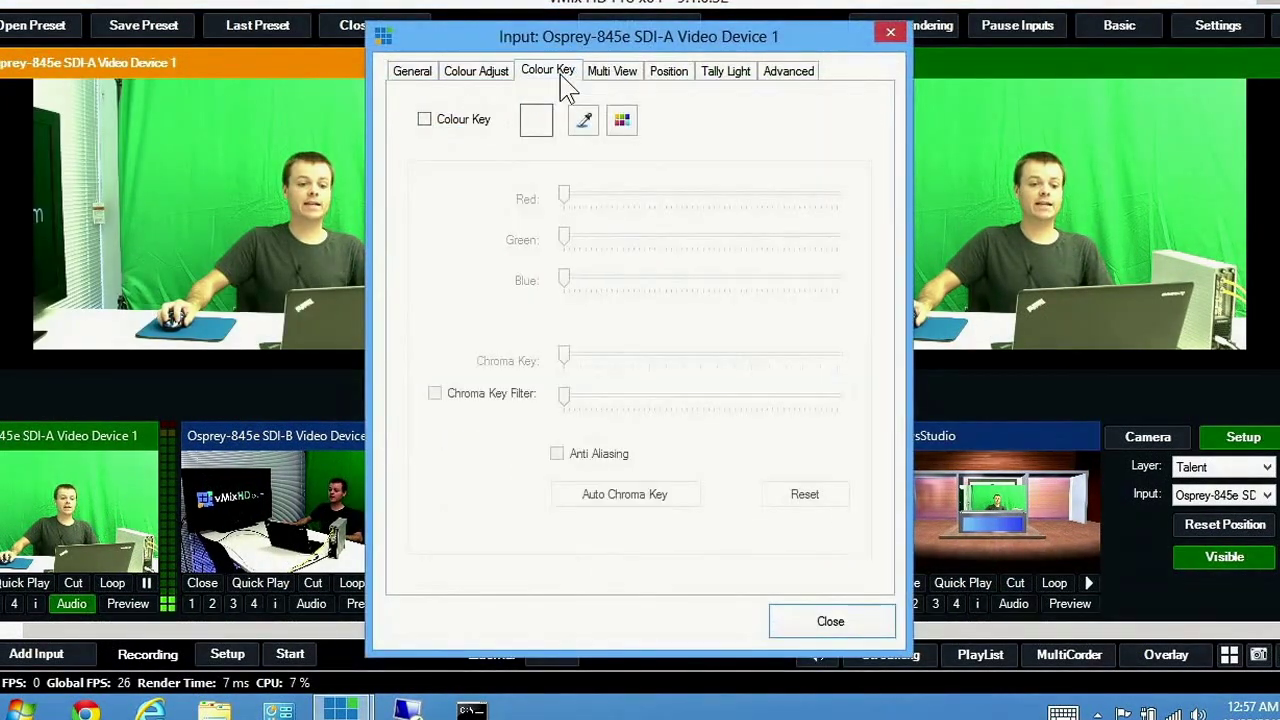
click(584, 125)
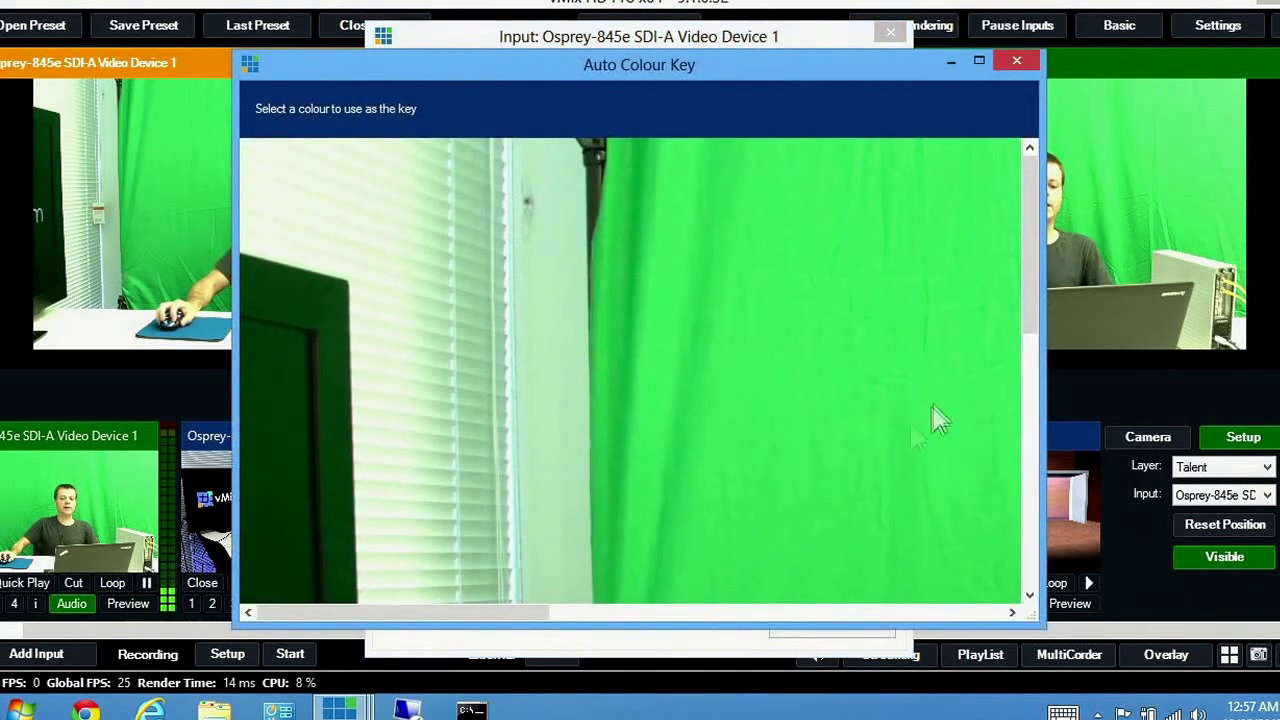
click(786, 400)
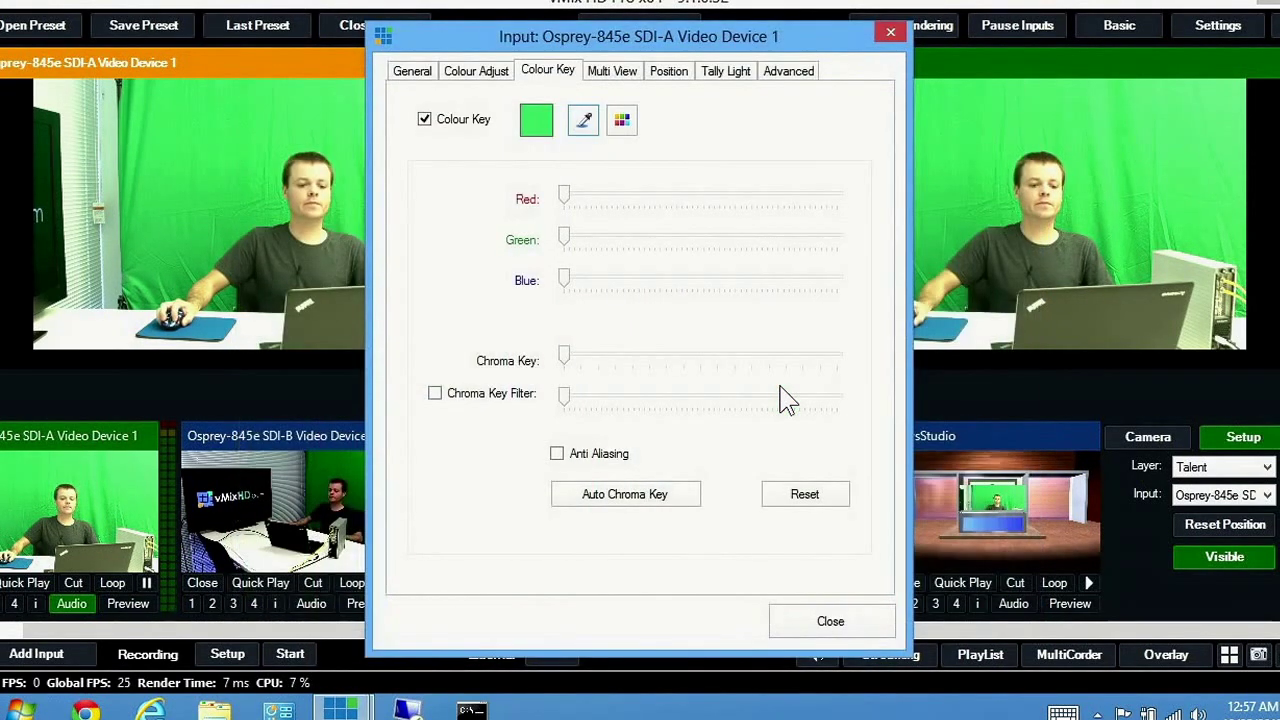
click(652, 501)
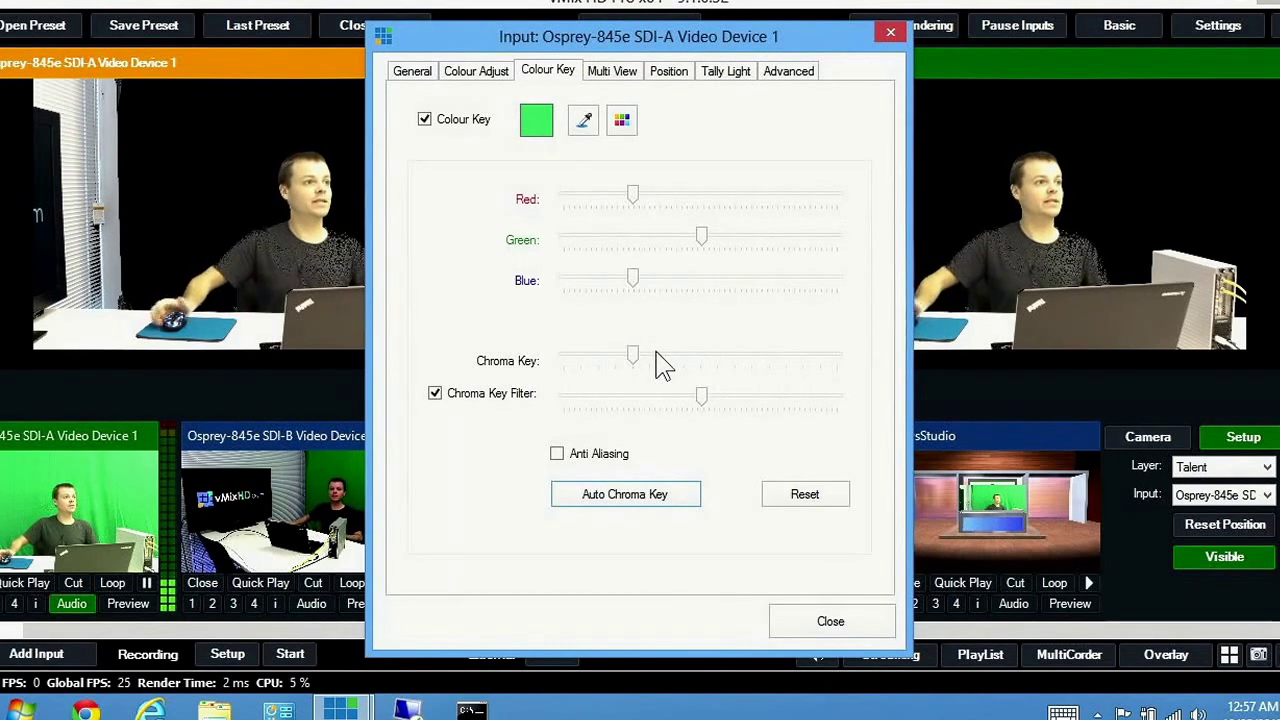
- Refine the Osprey-845e SDI-A key by raising Chroma Key and Chroma Key Filter and enabling Anti Aliasing
drag(633, 358, 735, 358)
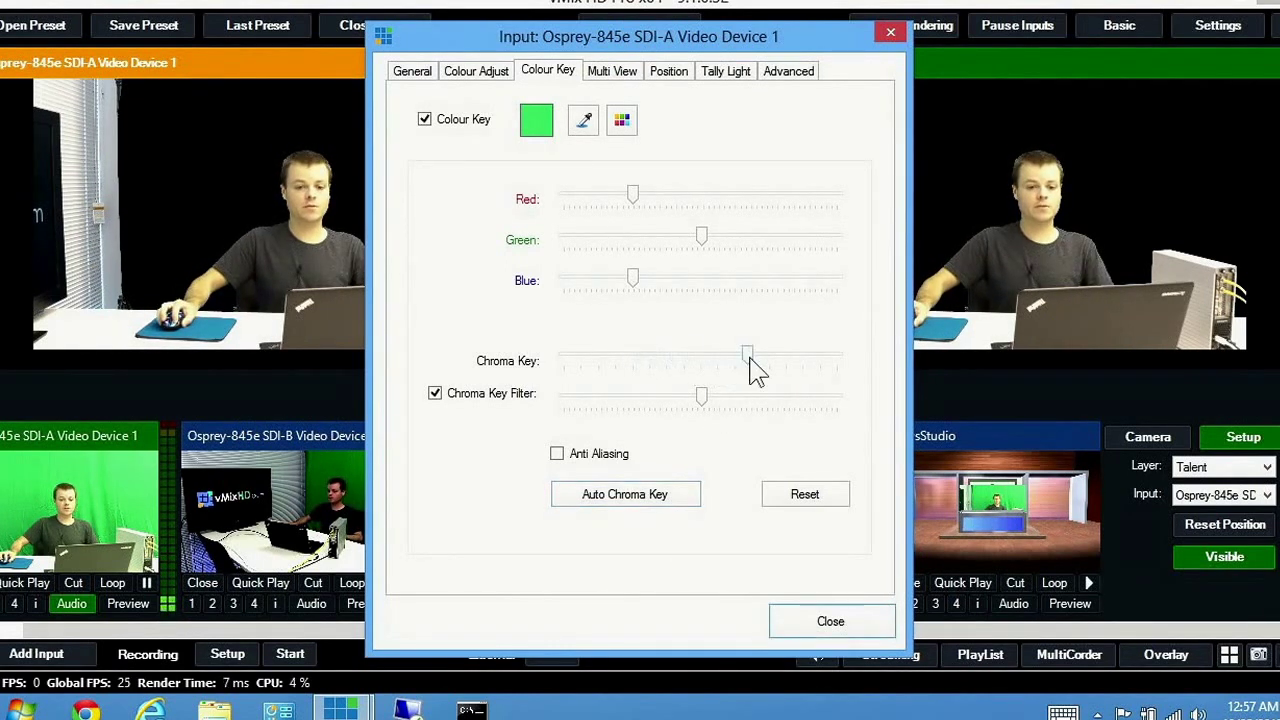
drag(722, 408, 748, 418)
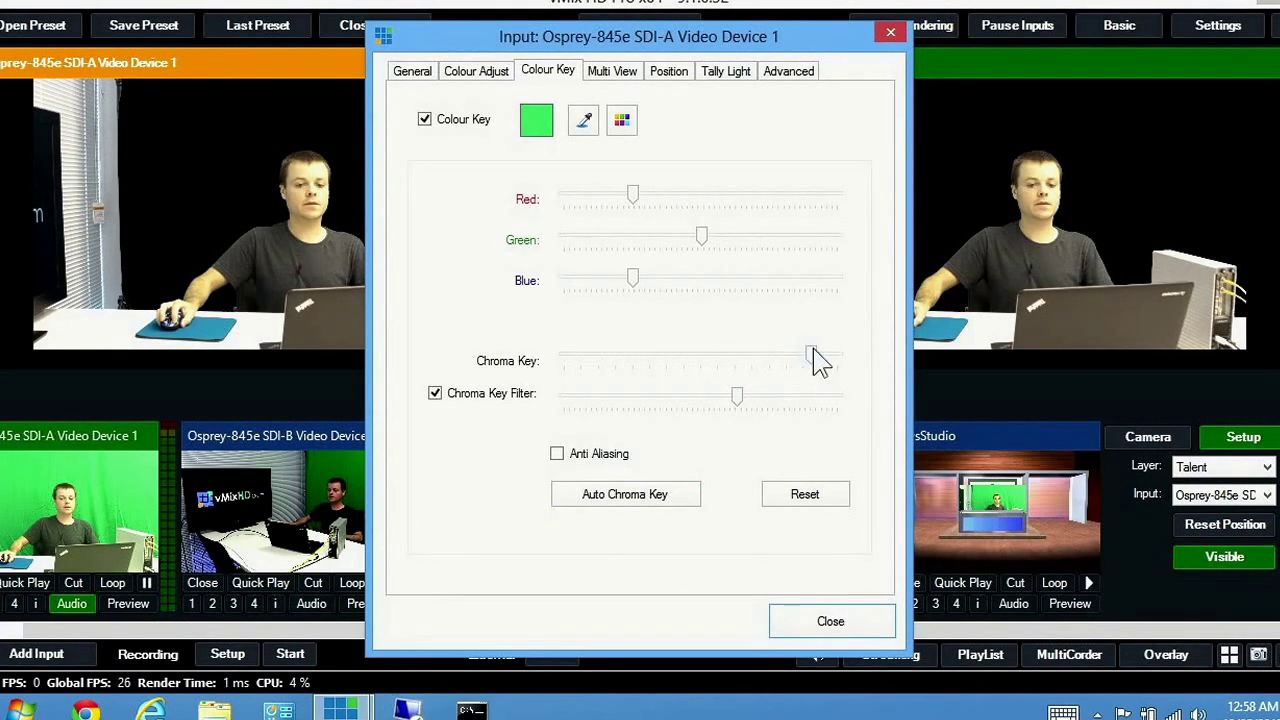
click(578, 458)
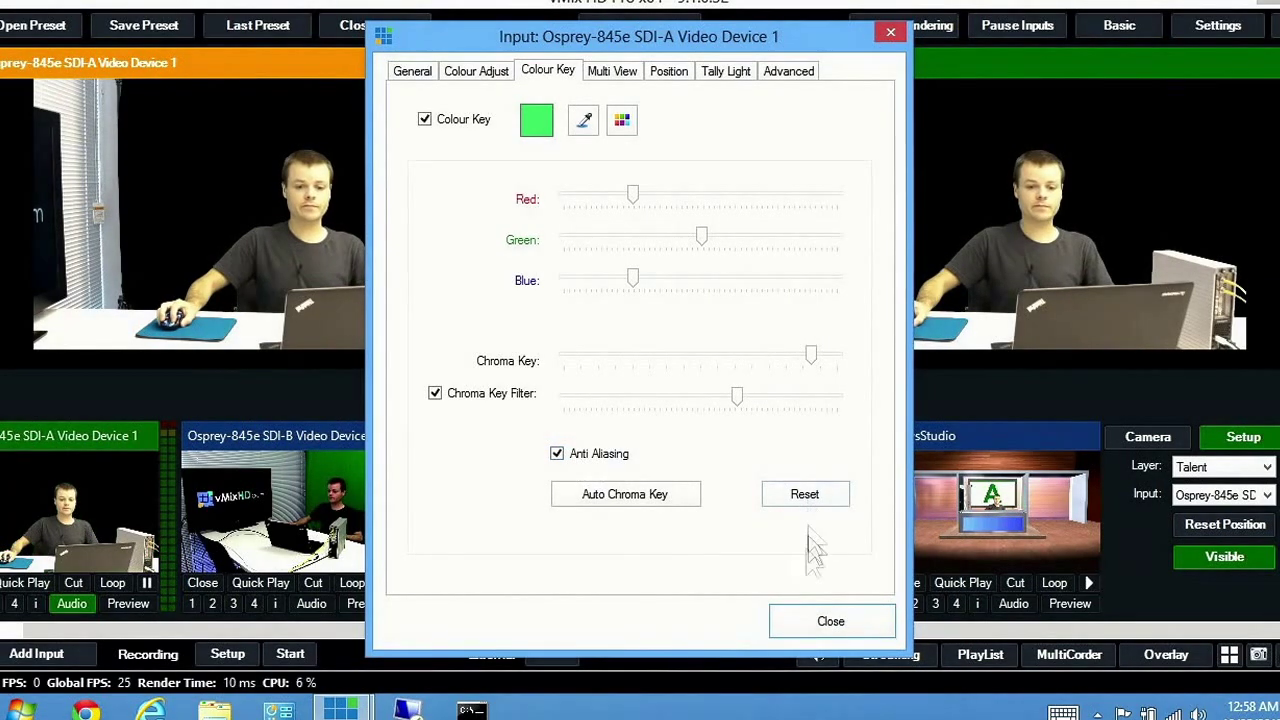
click(837, 626)
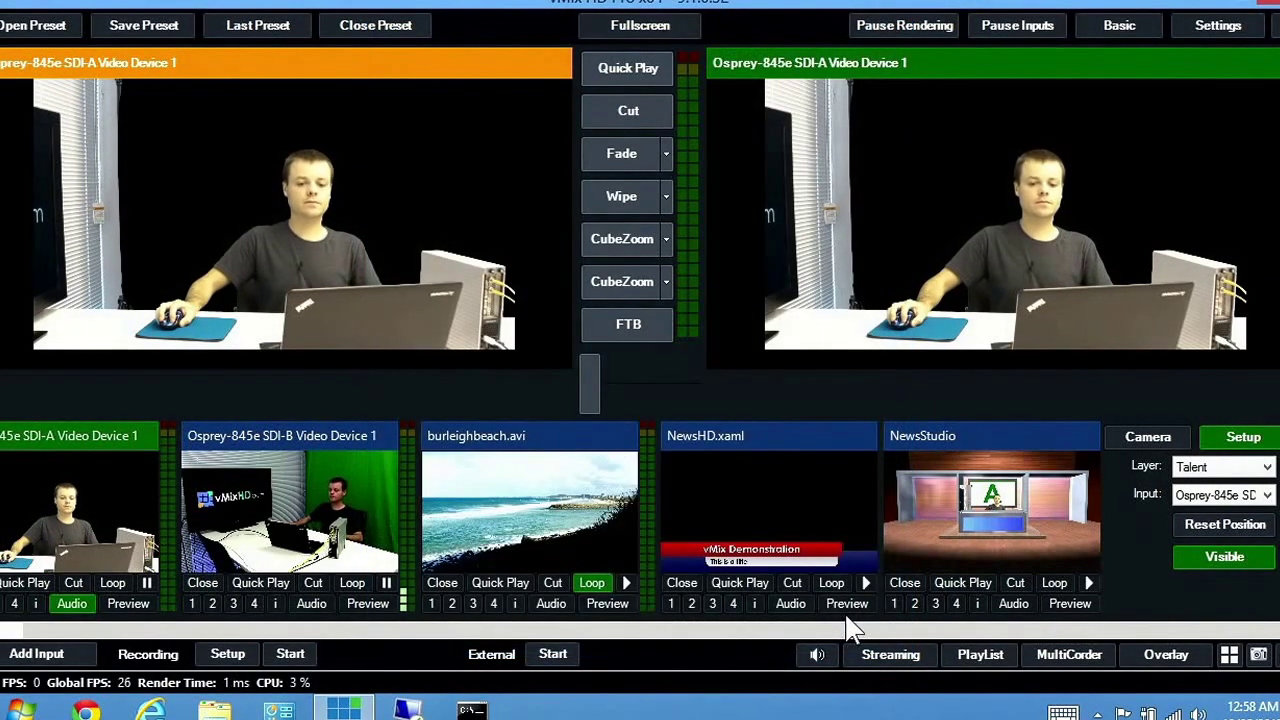
- Preview the NewsStudio set and move its virtual camera to the close-up desk view
click(985, 550)
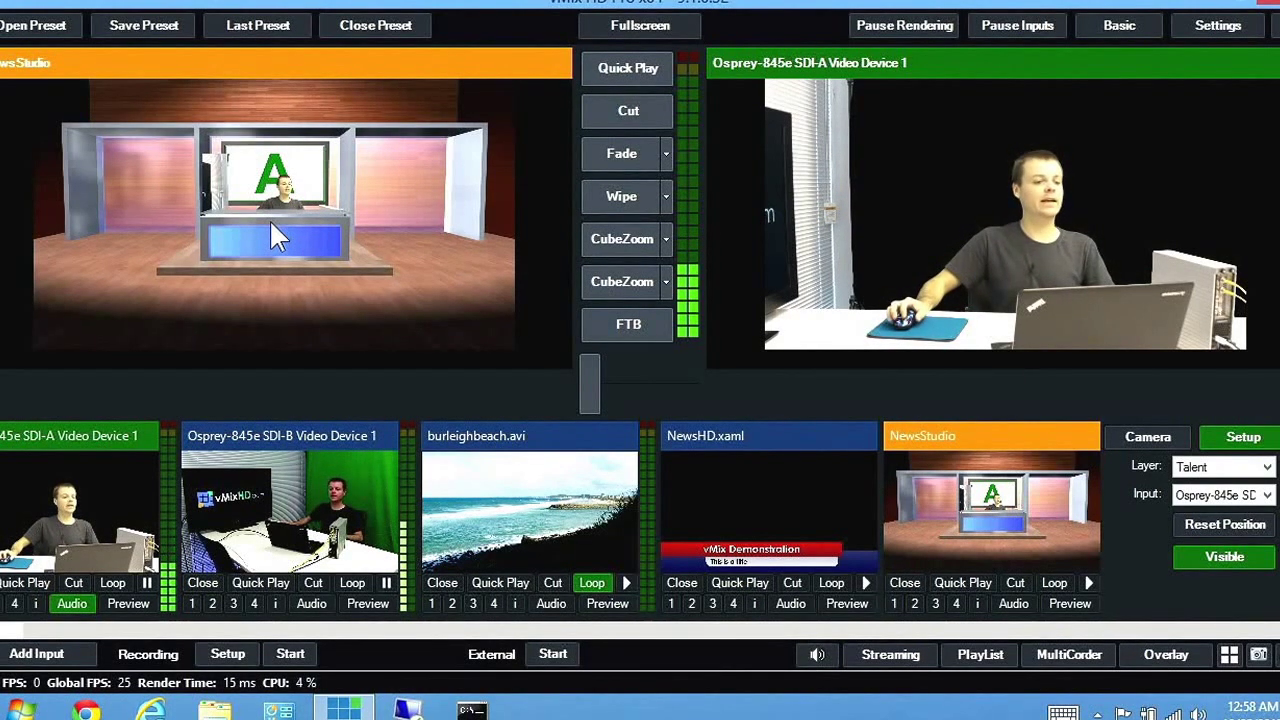
click(1147, 437)
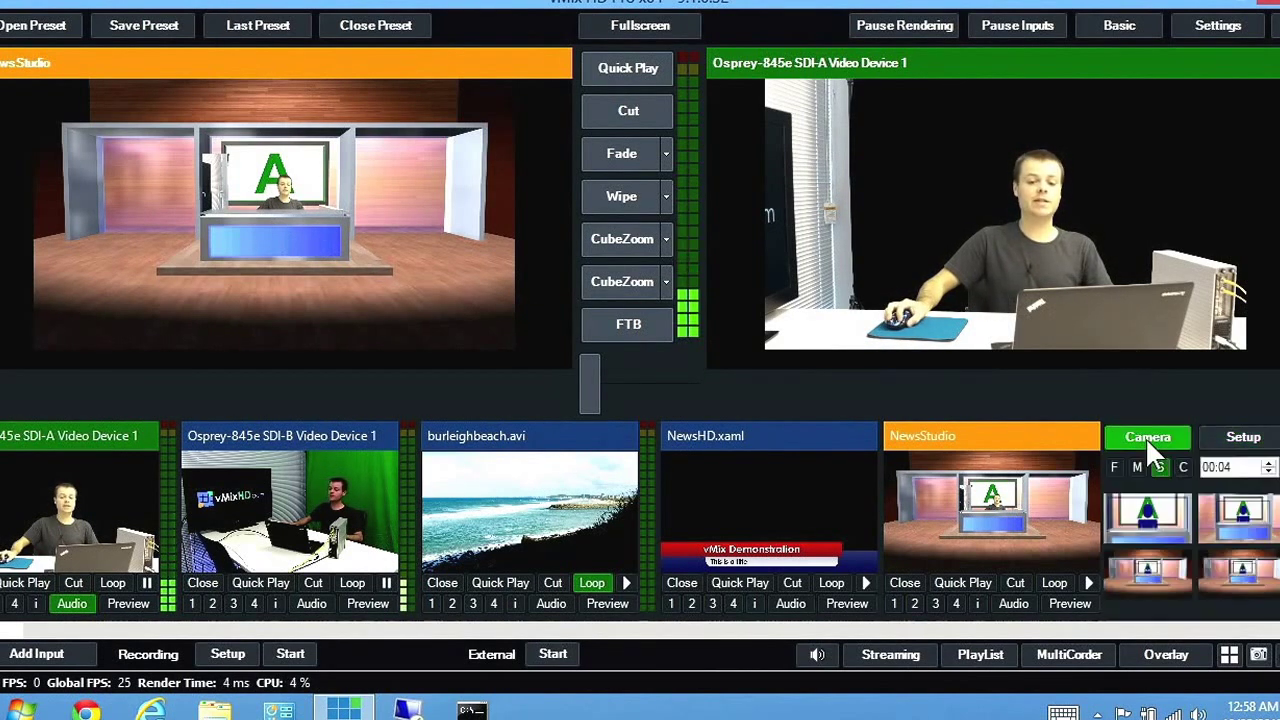
click(1137, 520)
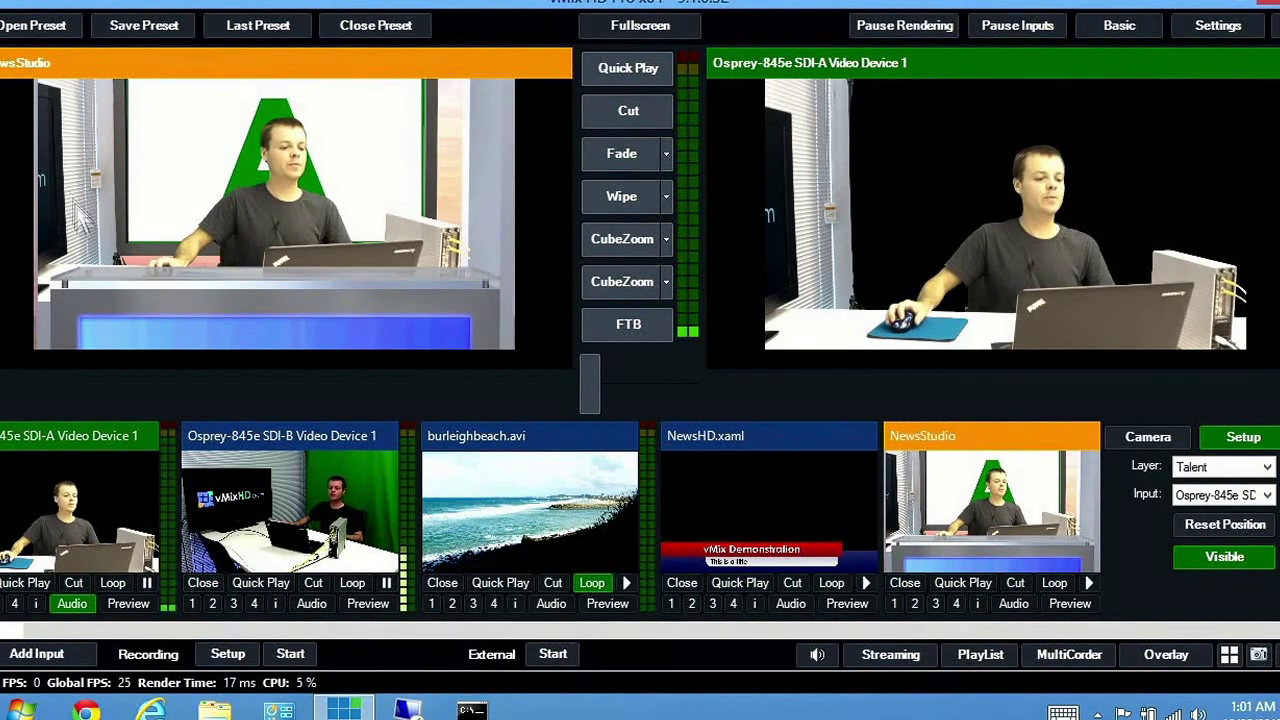
- Crop the blinds and monitor off the left side of the Osprey-845e SDI-A picture with Crop X1
double_click(51, 488)
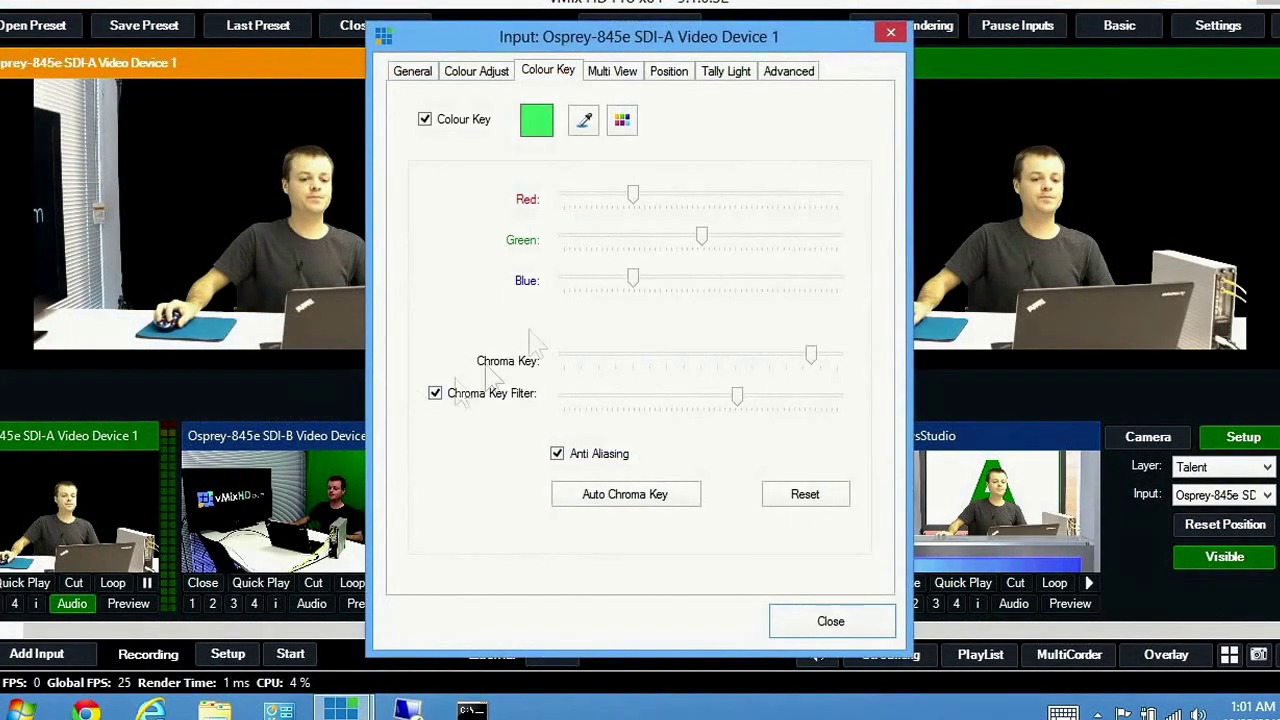
click(668, 72)
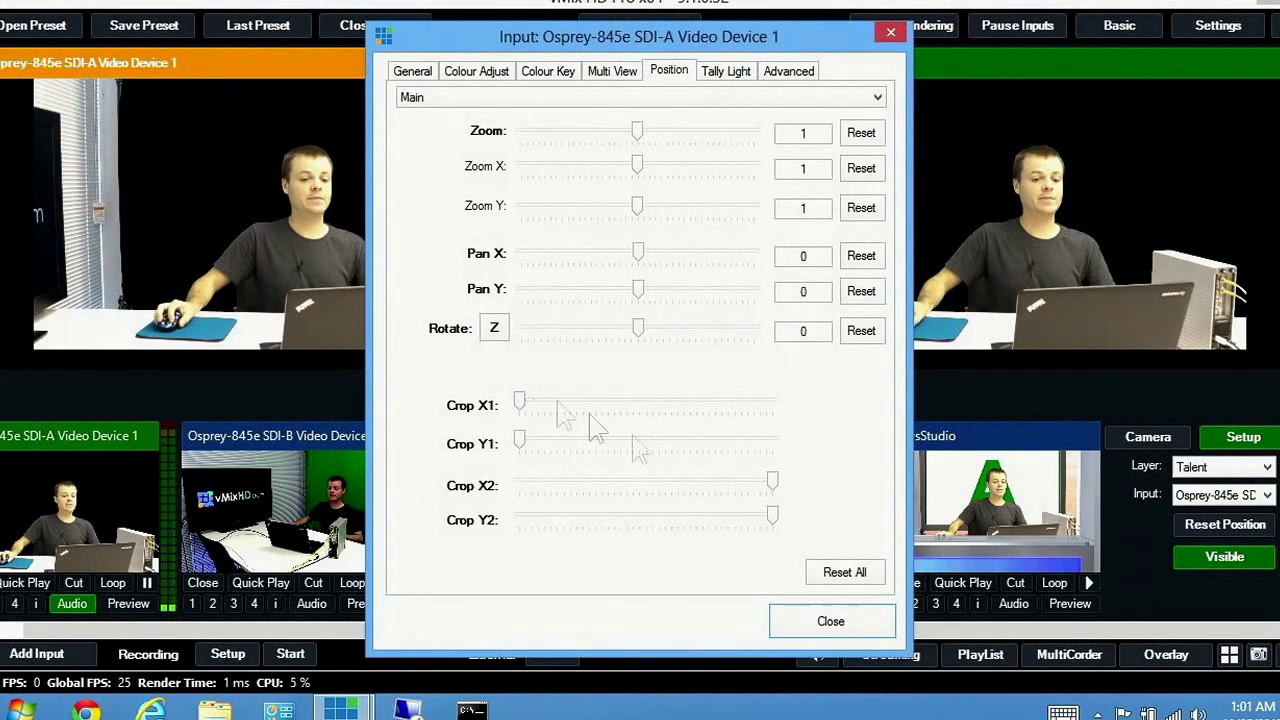
drag(538, 400, 572, 398)
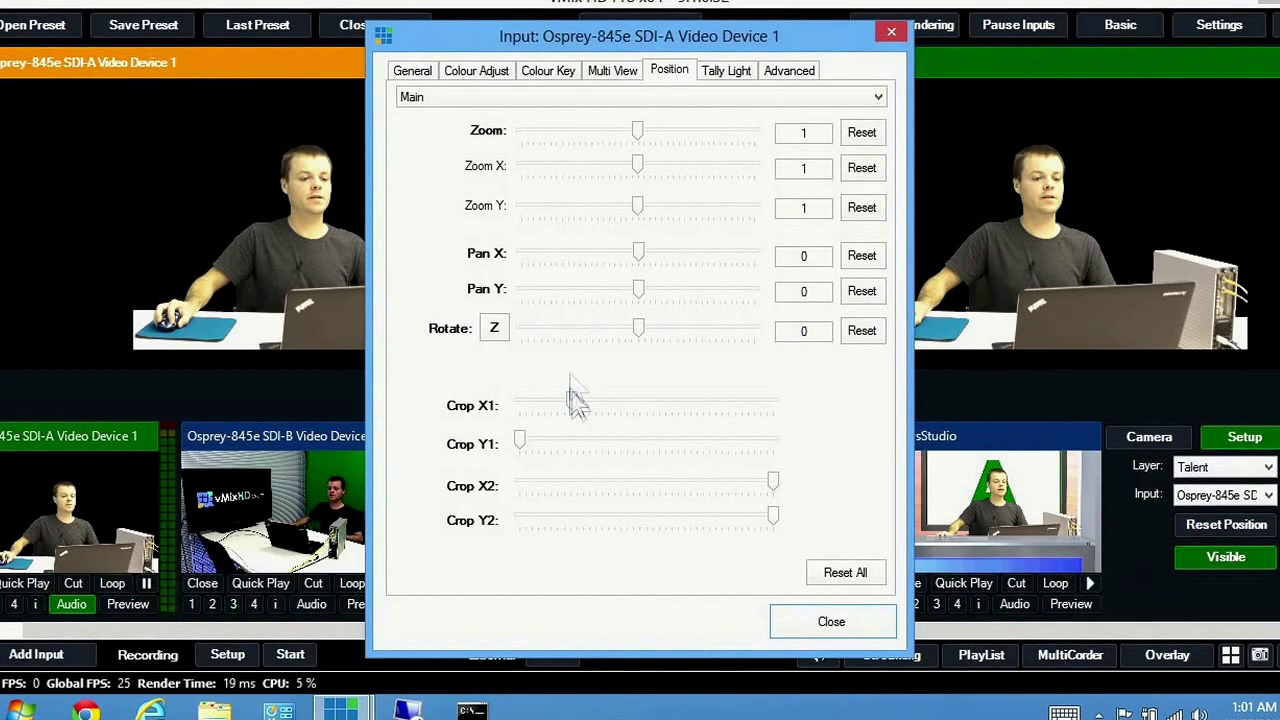
drag(541, 44, 769, 32)
click(1115, 620)
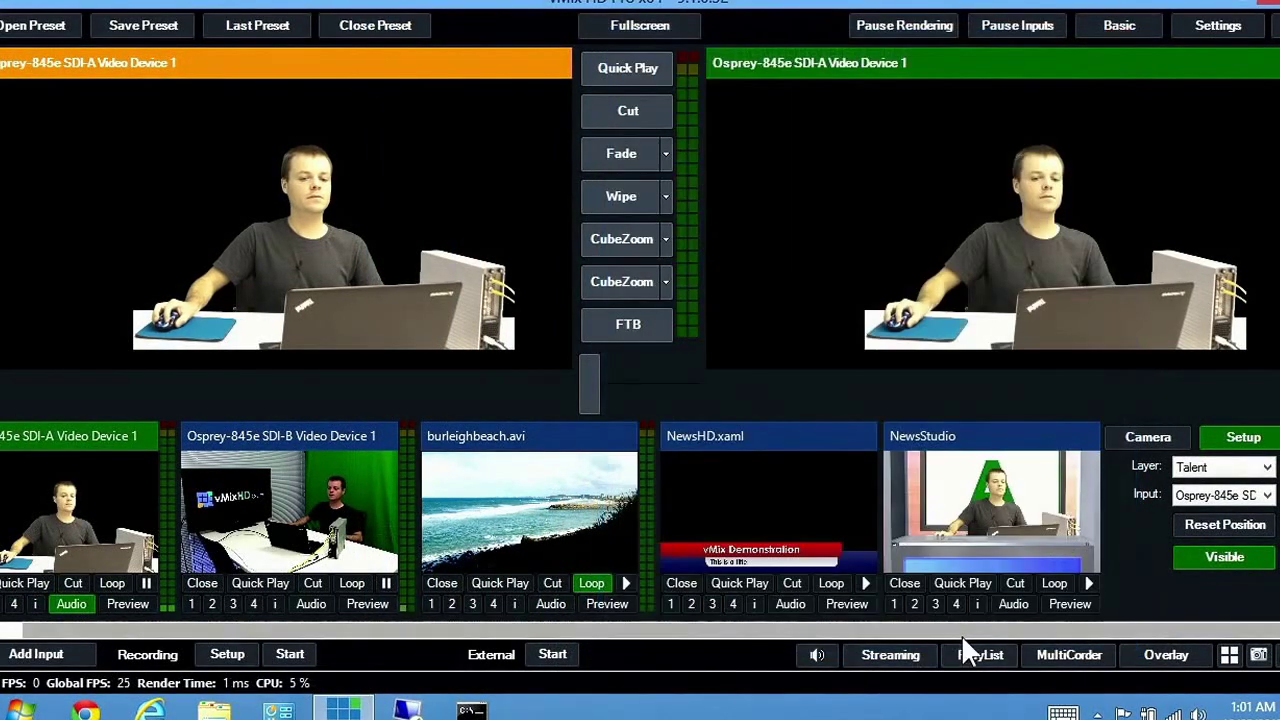
- Preview the NewsStudio set and move its virtual camera out to the wide studio view
click(955, 525)
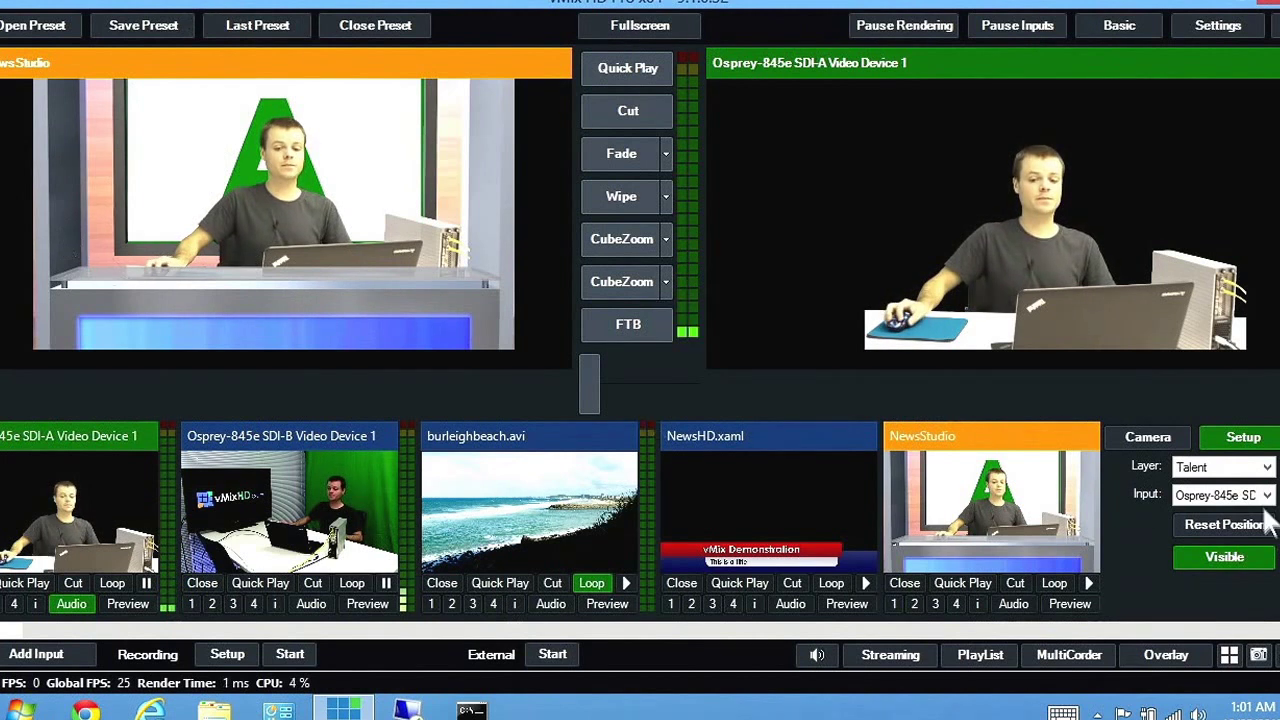
click(1152, 439)
click(1164, 569)
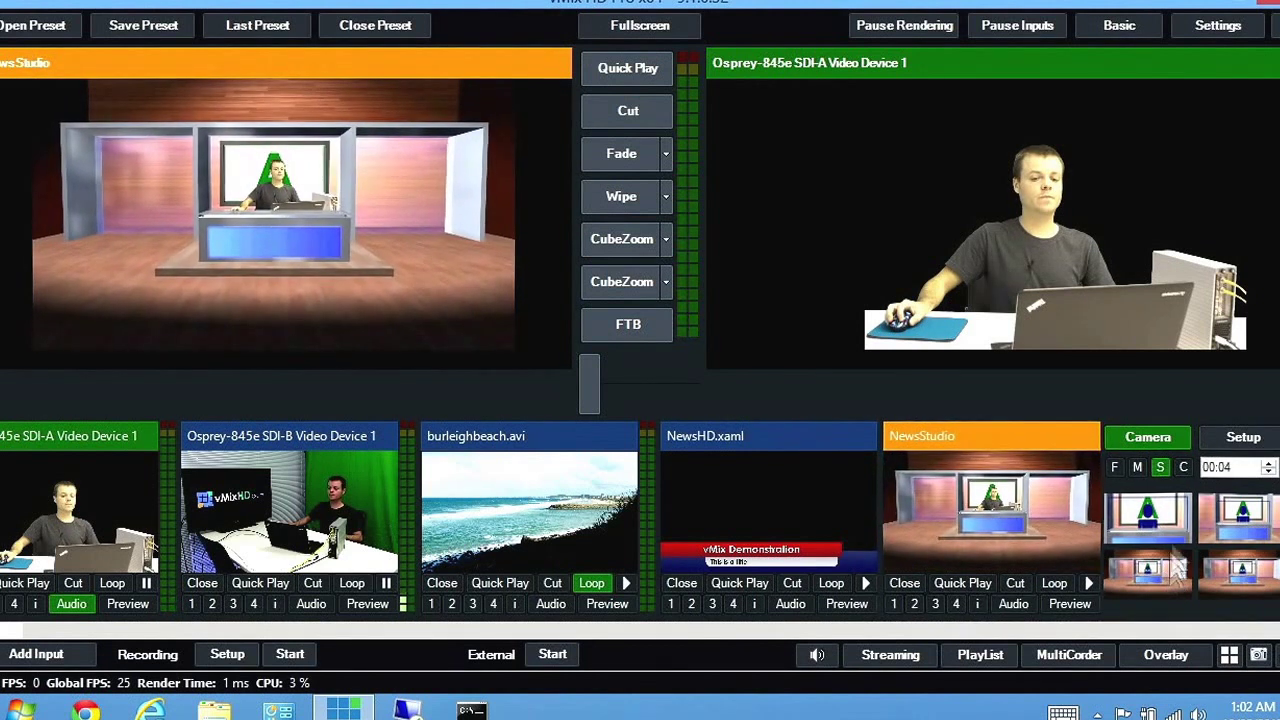
- Set the NewsStudio camera movement to C and switch repeatedly between its camera presets, ending on the close-up desk view
click(1145, 525)
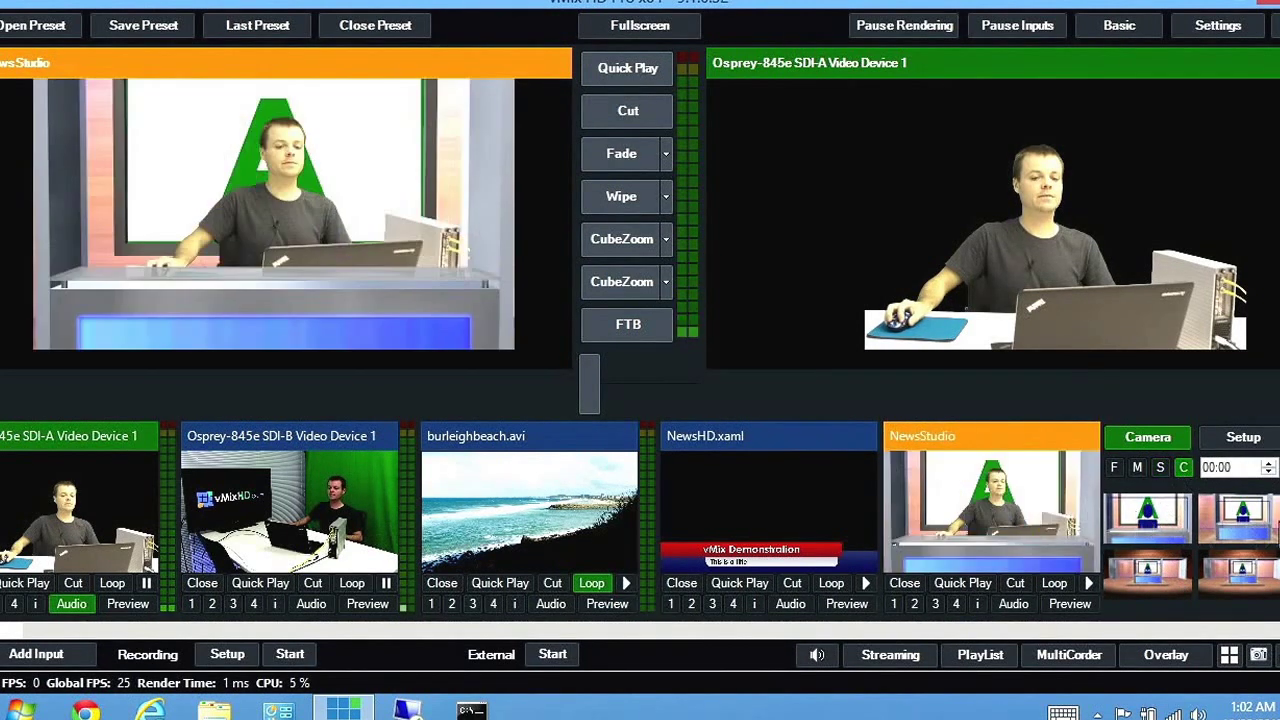
click(1241, 522)
click(1147, 576)
click(1250, 582)
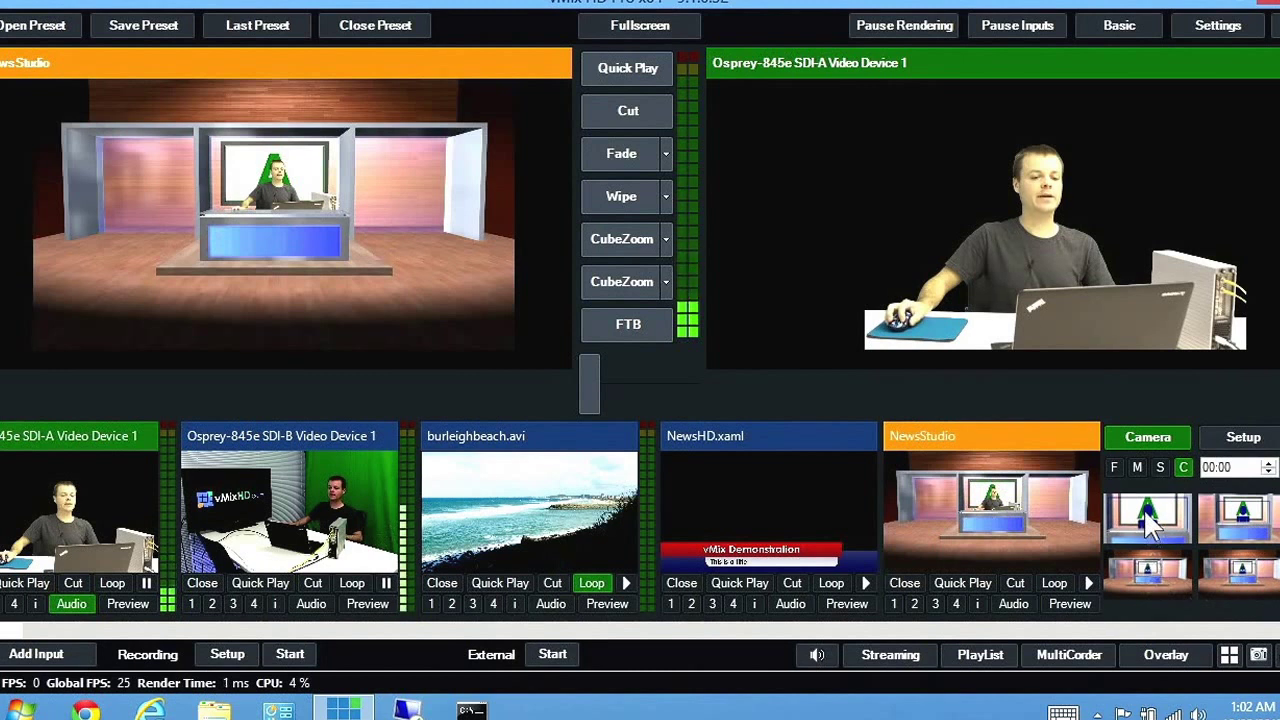
click(1148, 522)
click(1250, 522)
click(1255, 585)
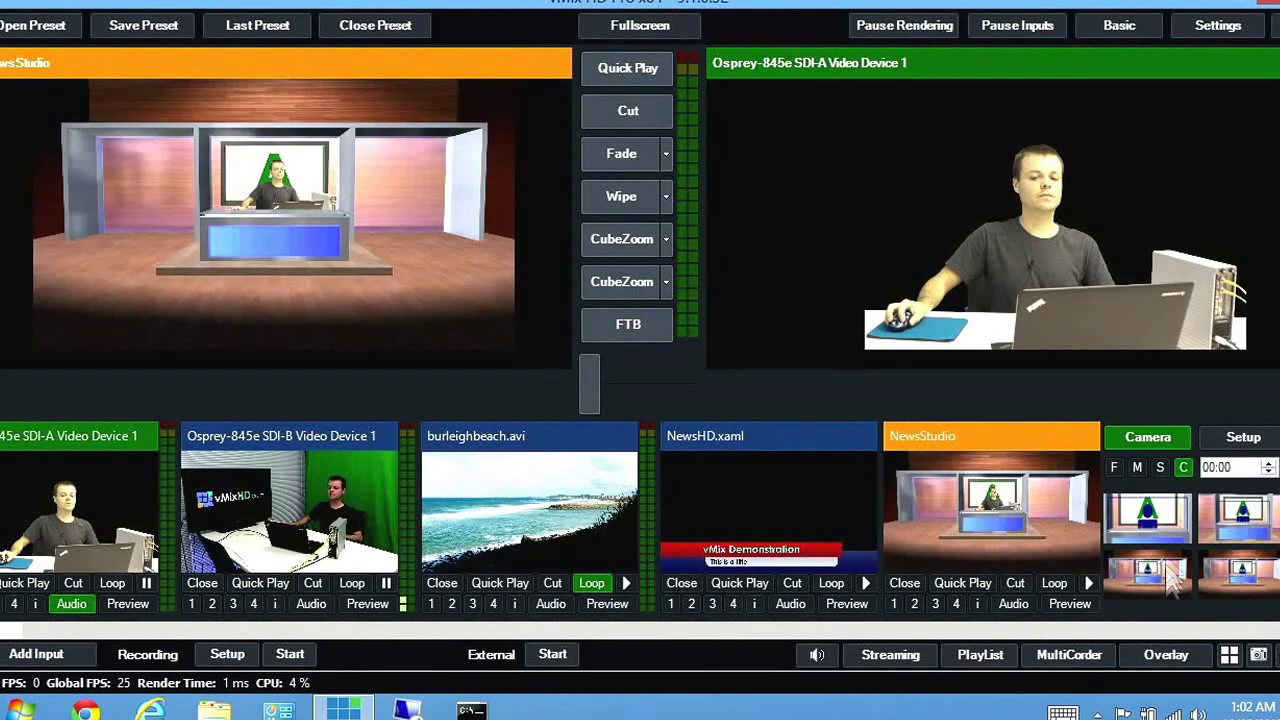
click(1157, 518)
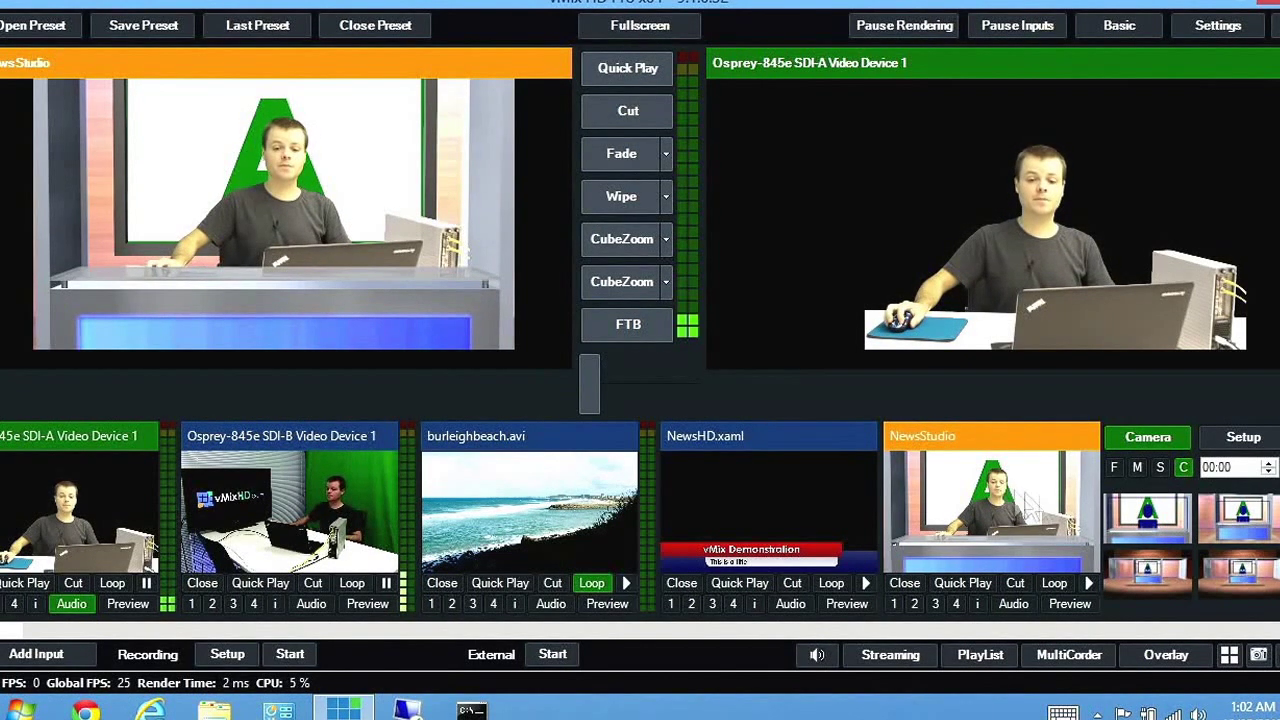
- Assign burleighbeach.avi as the input of the NewsStudio set's Screen layer, play the video and return to the set's camera controls
click(1243, 440)
click(1268, 468)
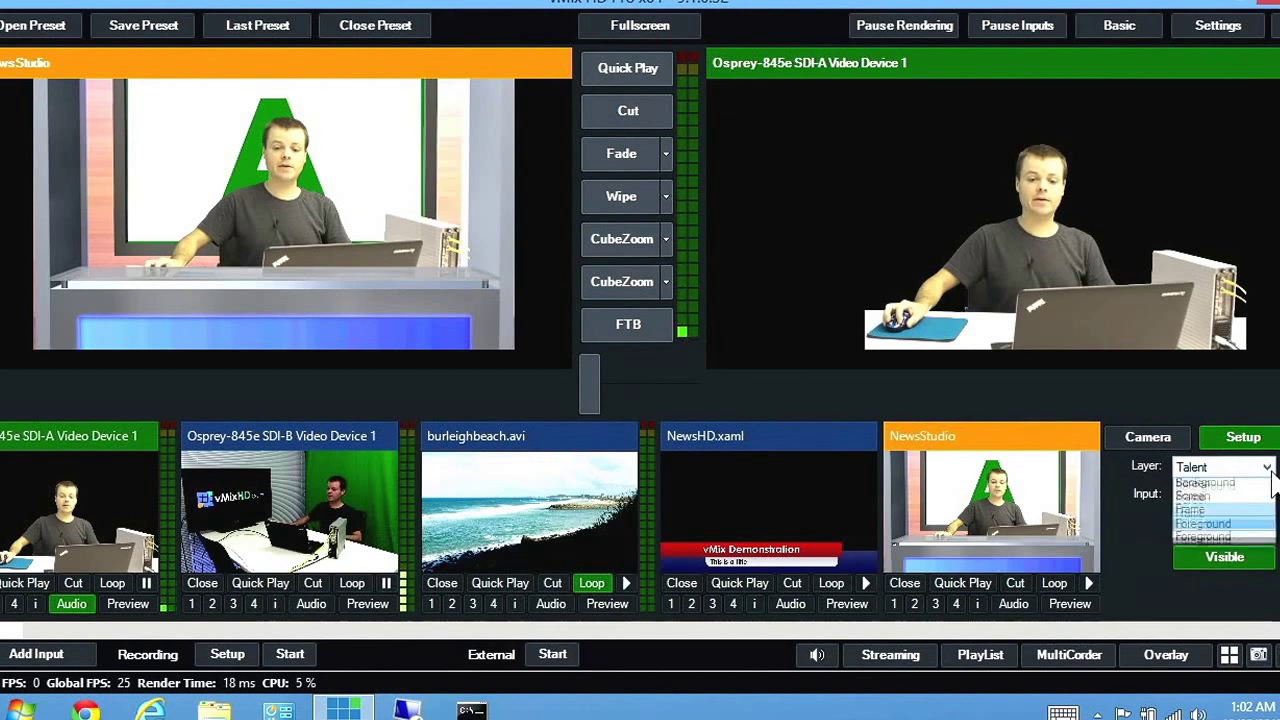
click(1205, 500)
click(1238, 496)
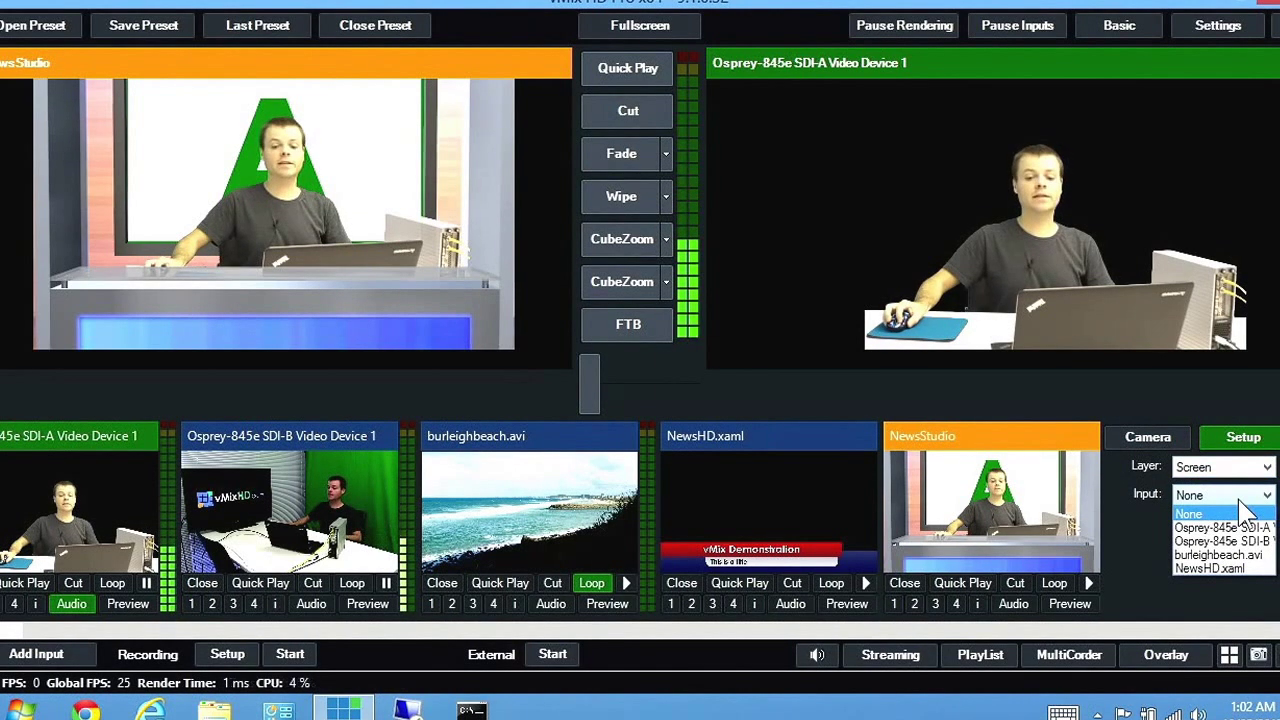
click(1230, 555)
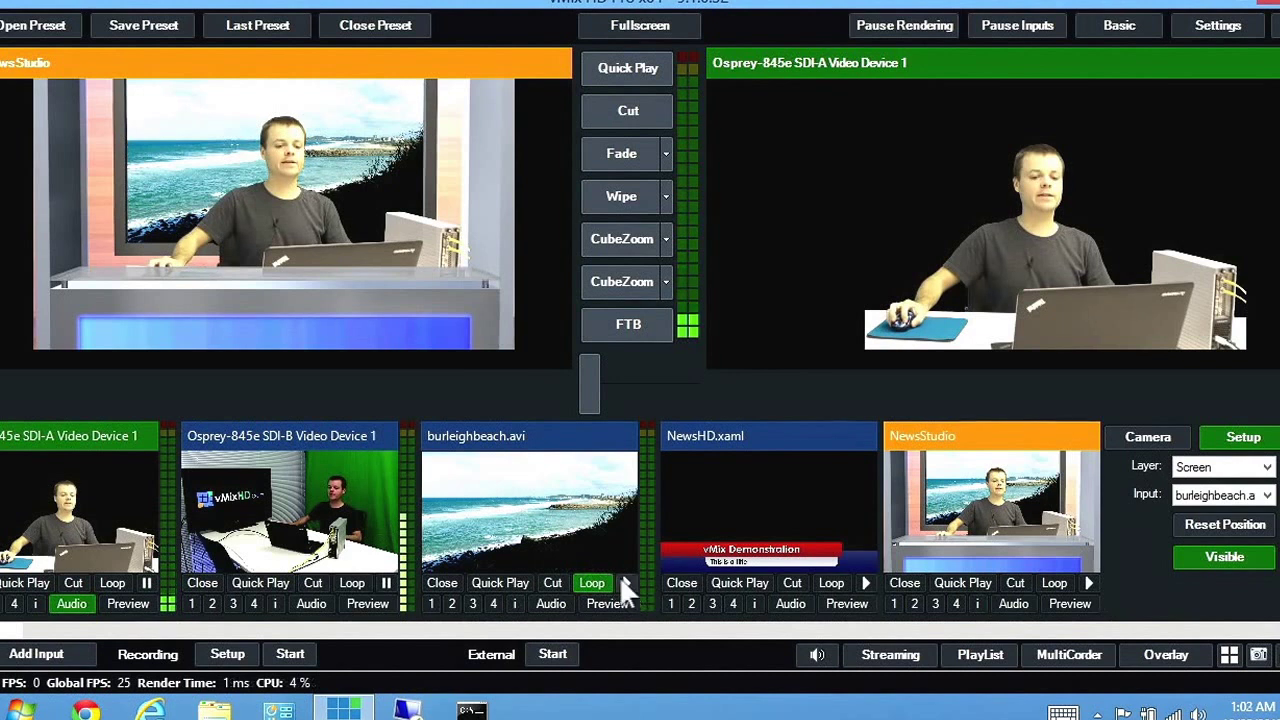
click(624, 583)
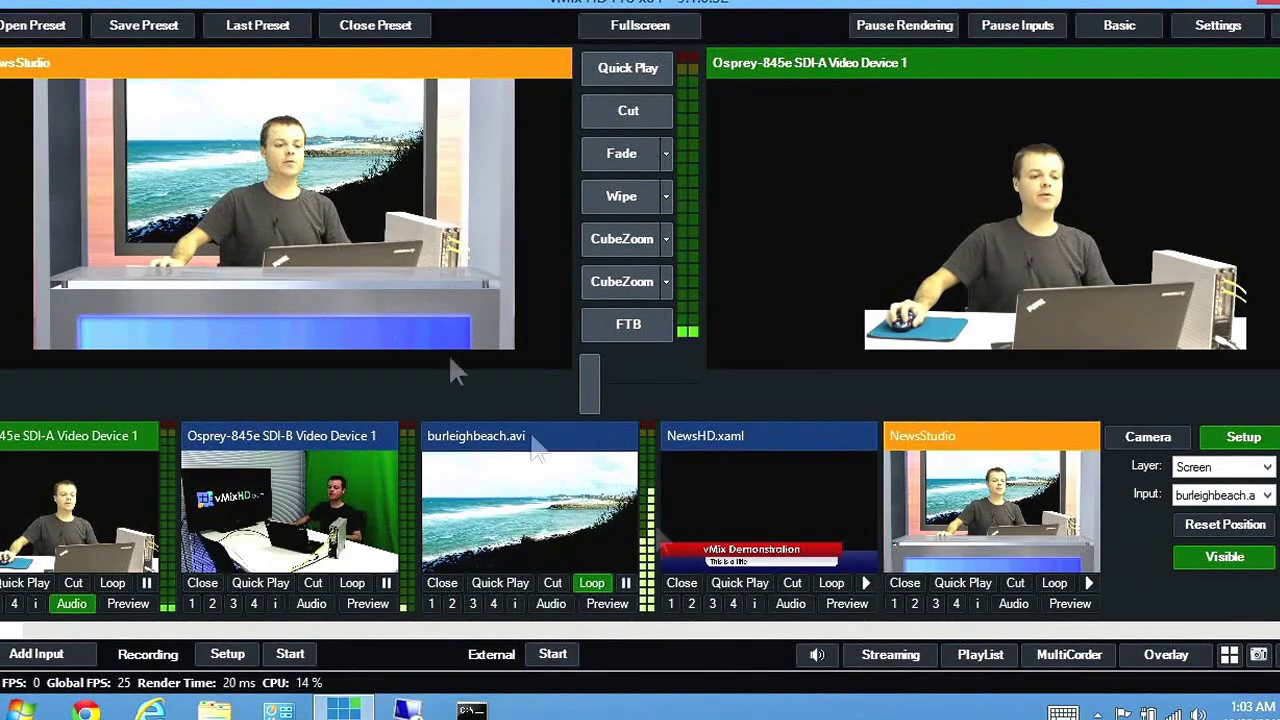
click(1150, 436)
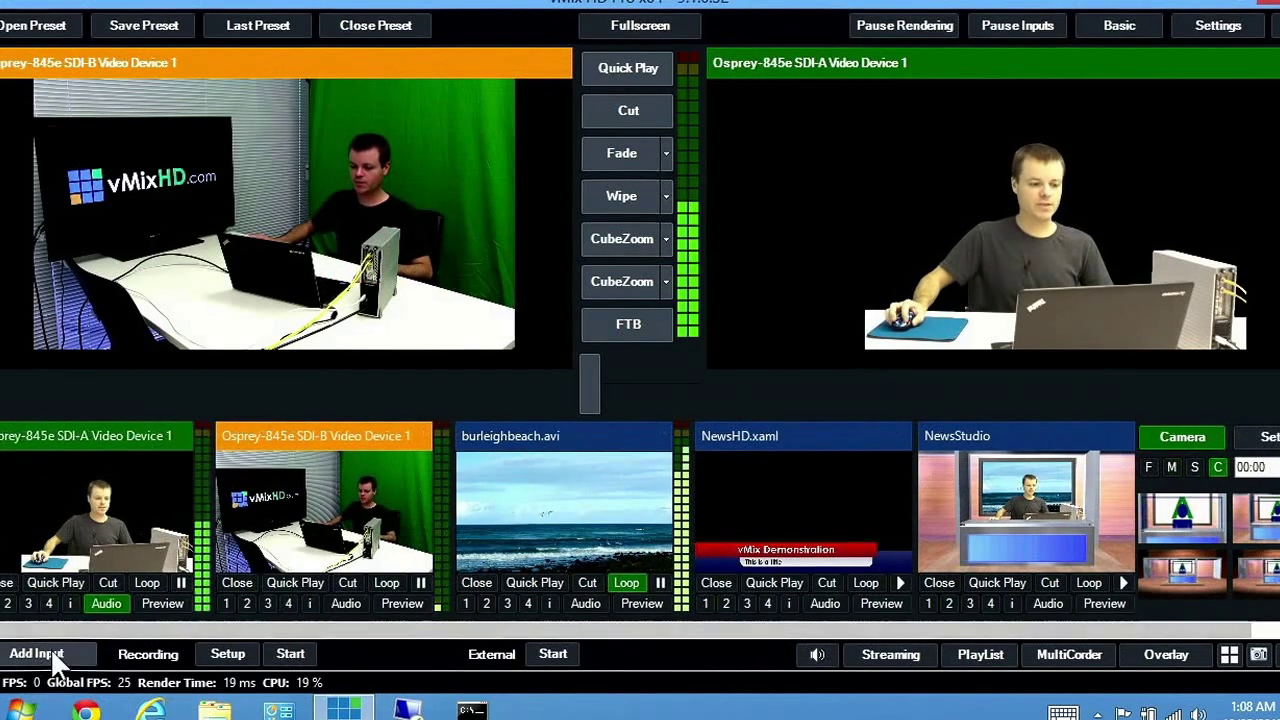
- Add a Video Delay input with Osprey-845e SDI-A as its source and a delay of 13 seconds
click(20, 652)
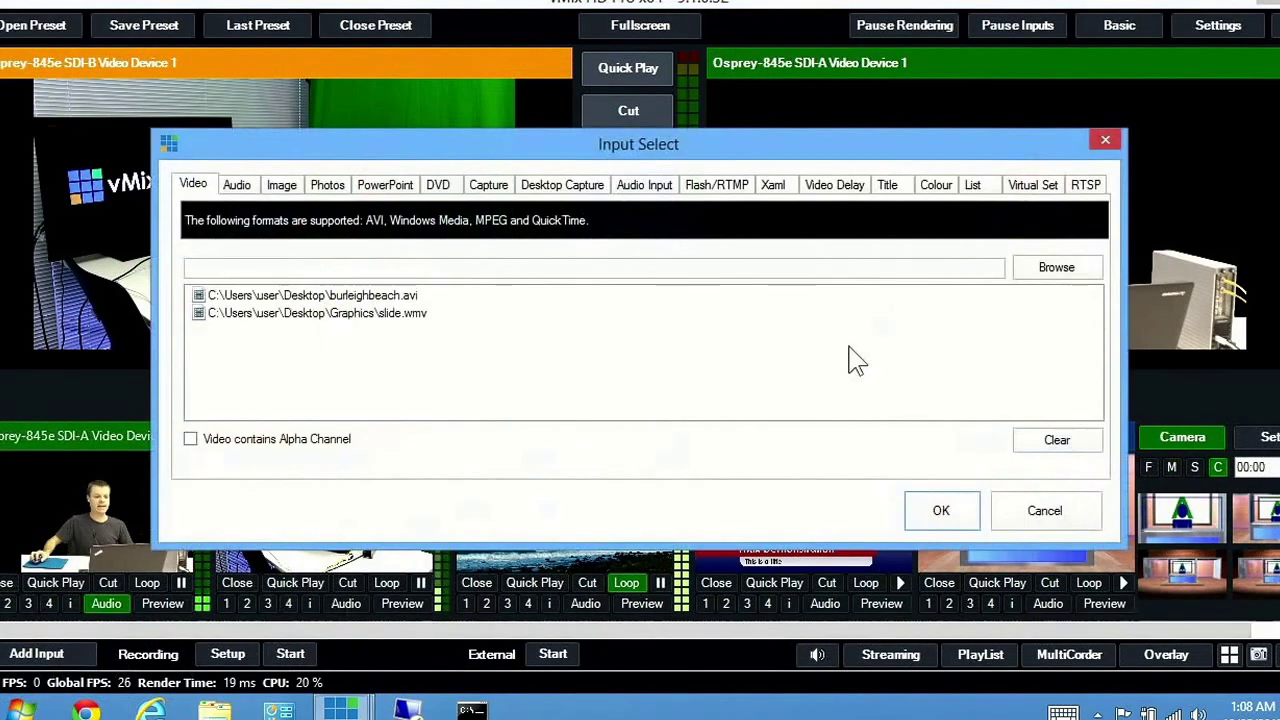
click(838, 186)
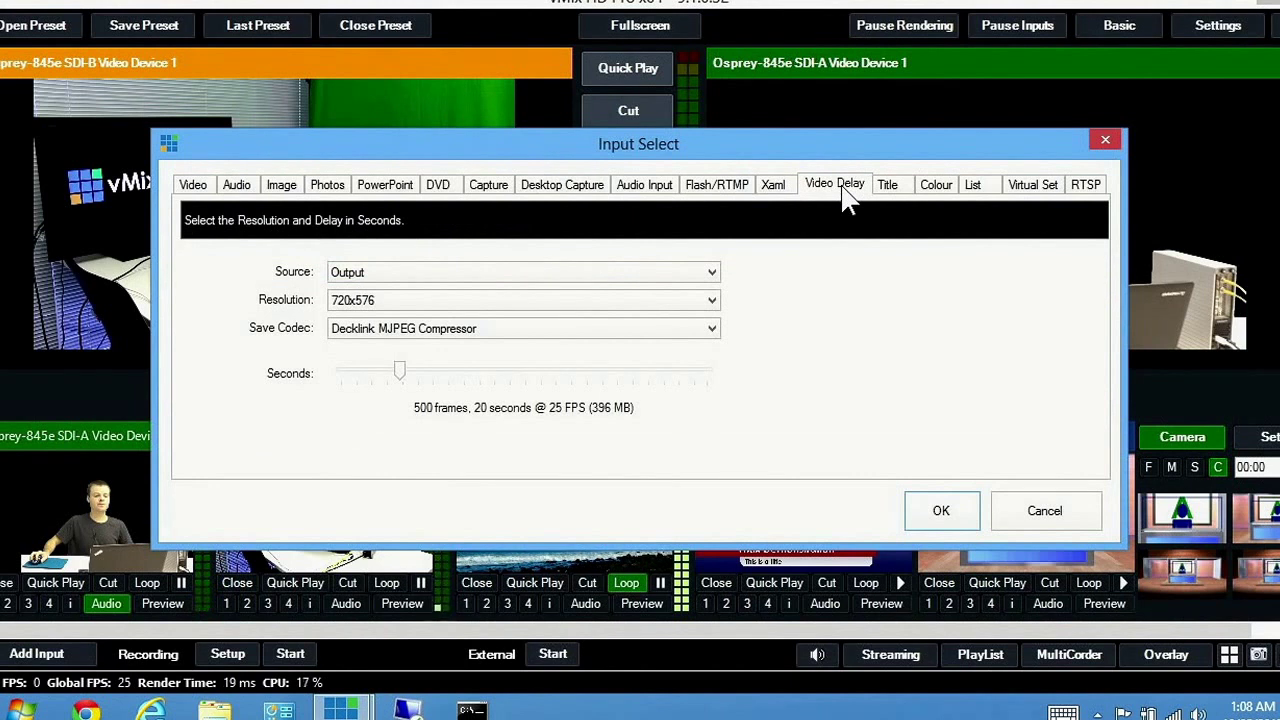
click(710, 276)
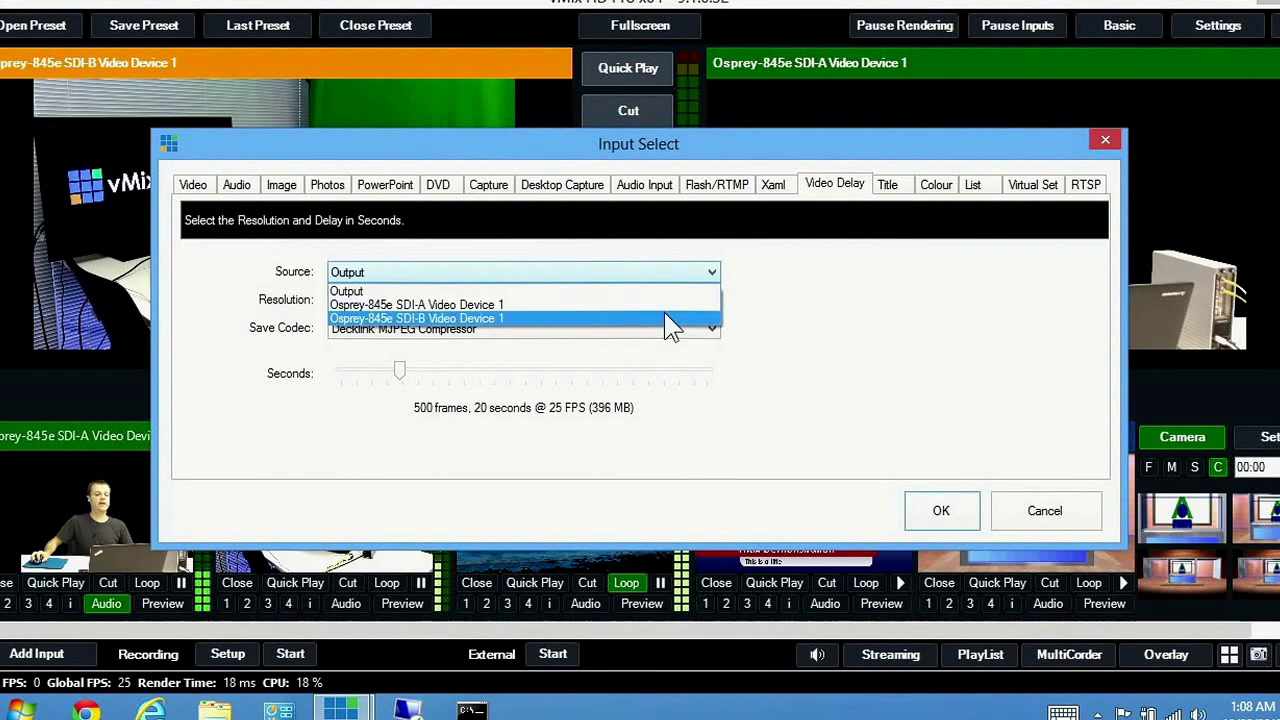
click(816, 304)
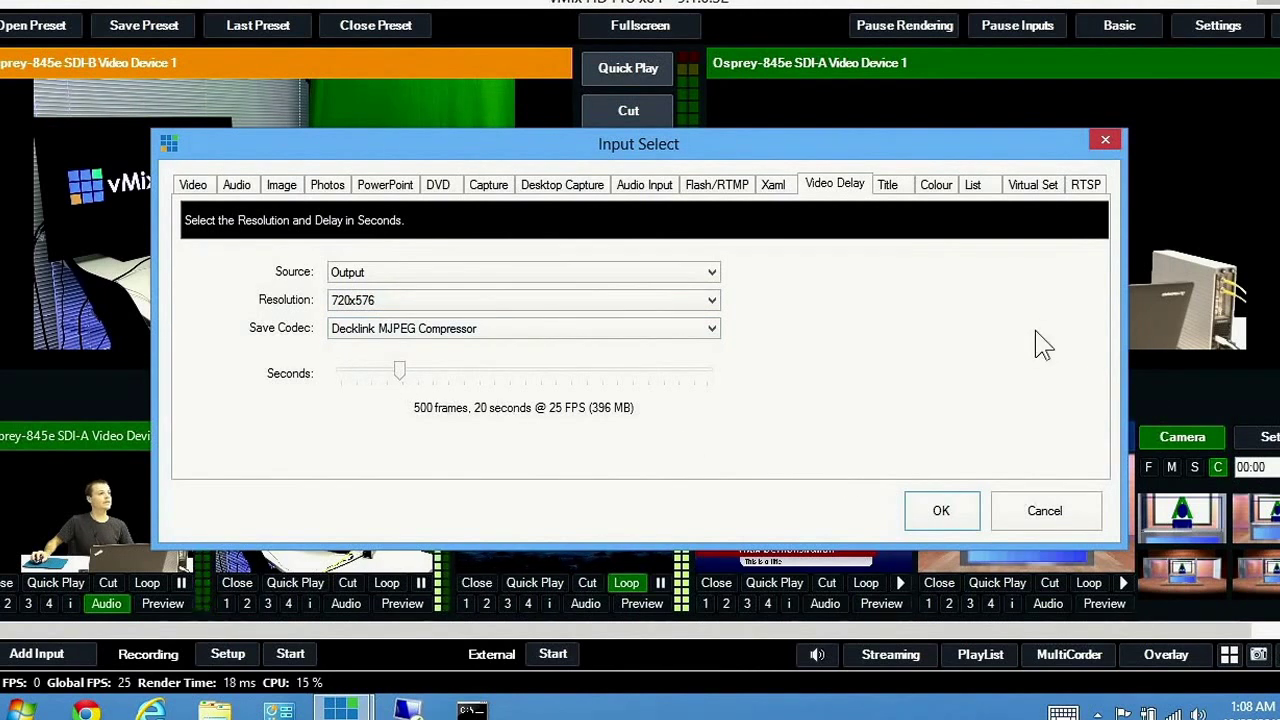
click(706, 272)
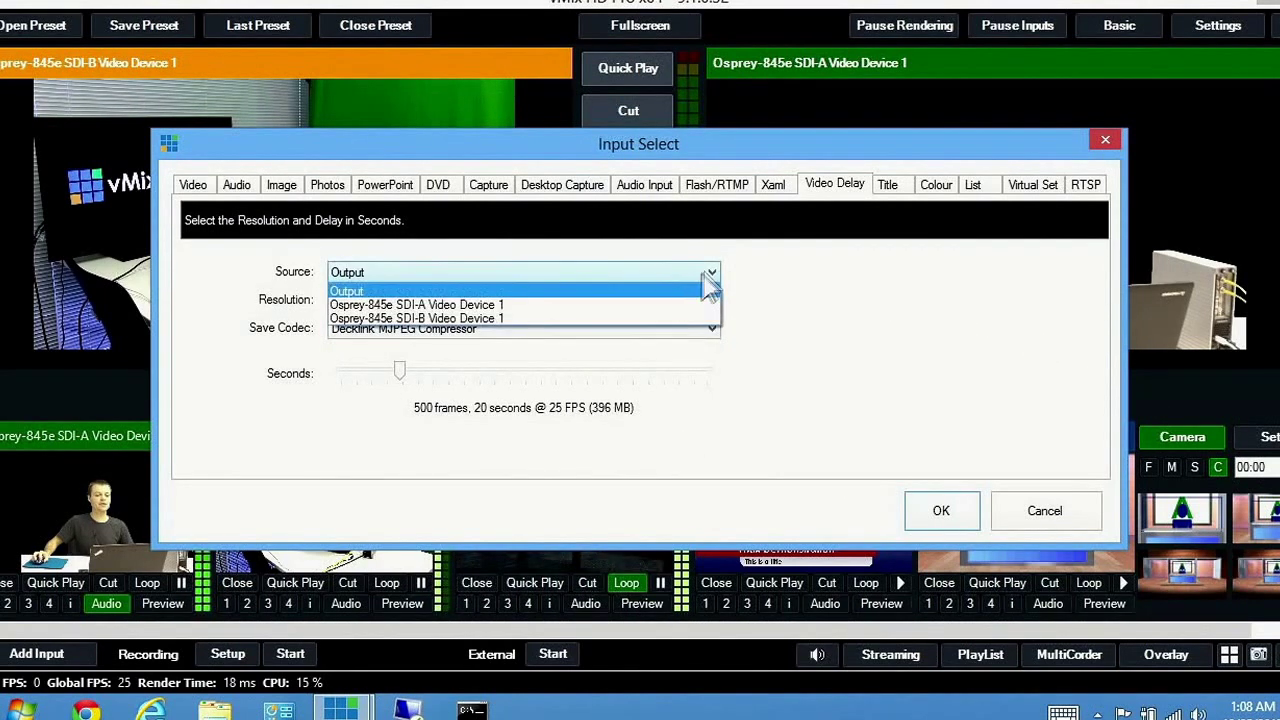
click(664, 305)
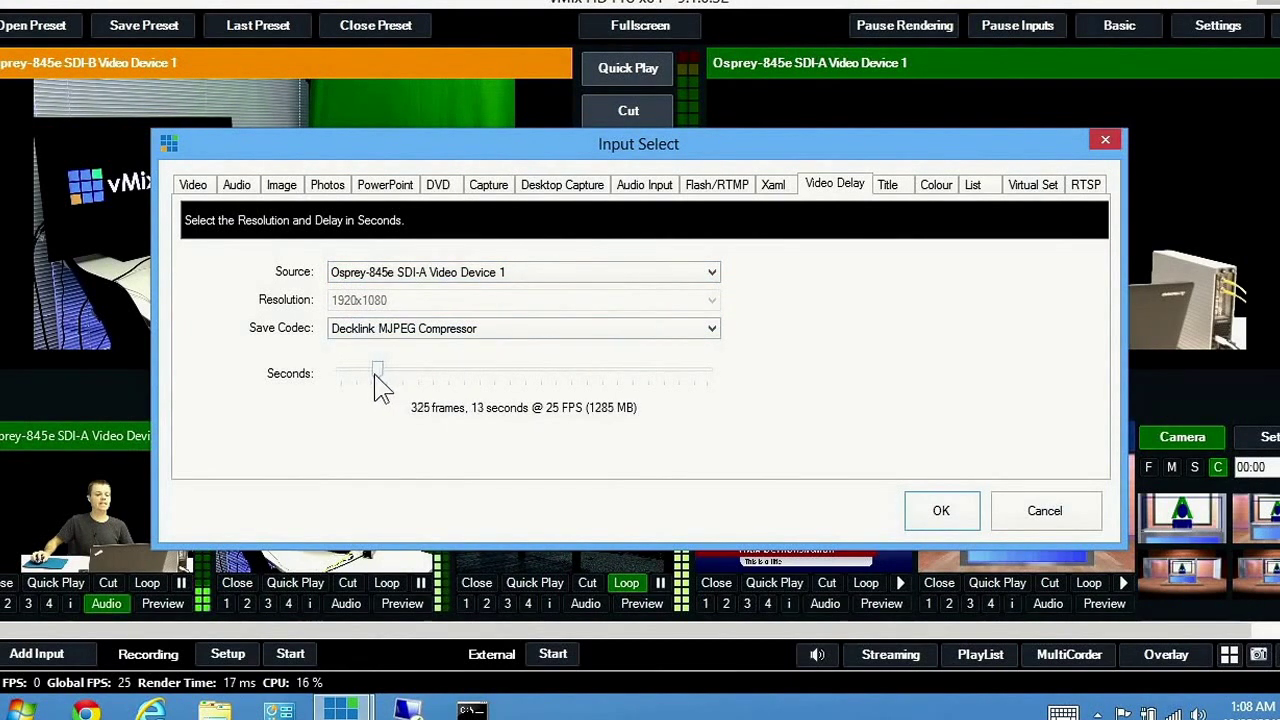
click(941, 512)
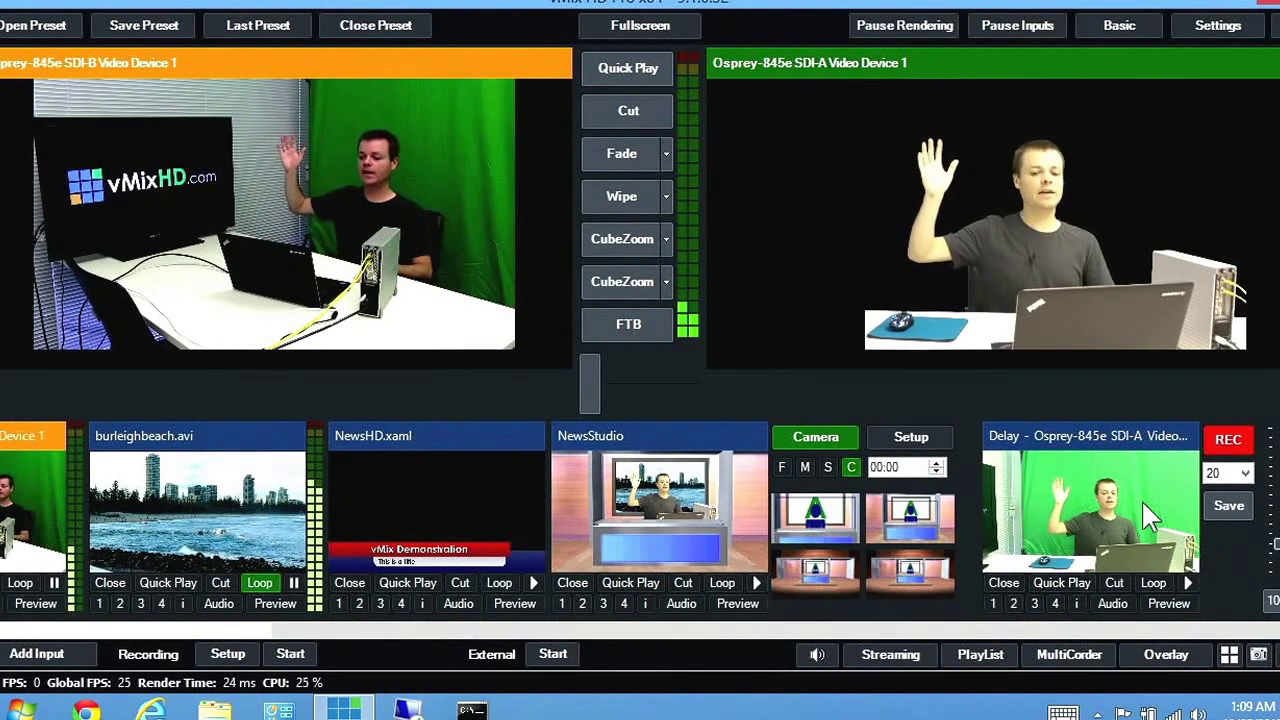
- Put the Delay input in preview, stop its recording and rewind it to the start
click(1141, 499)
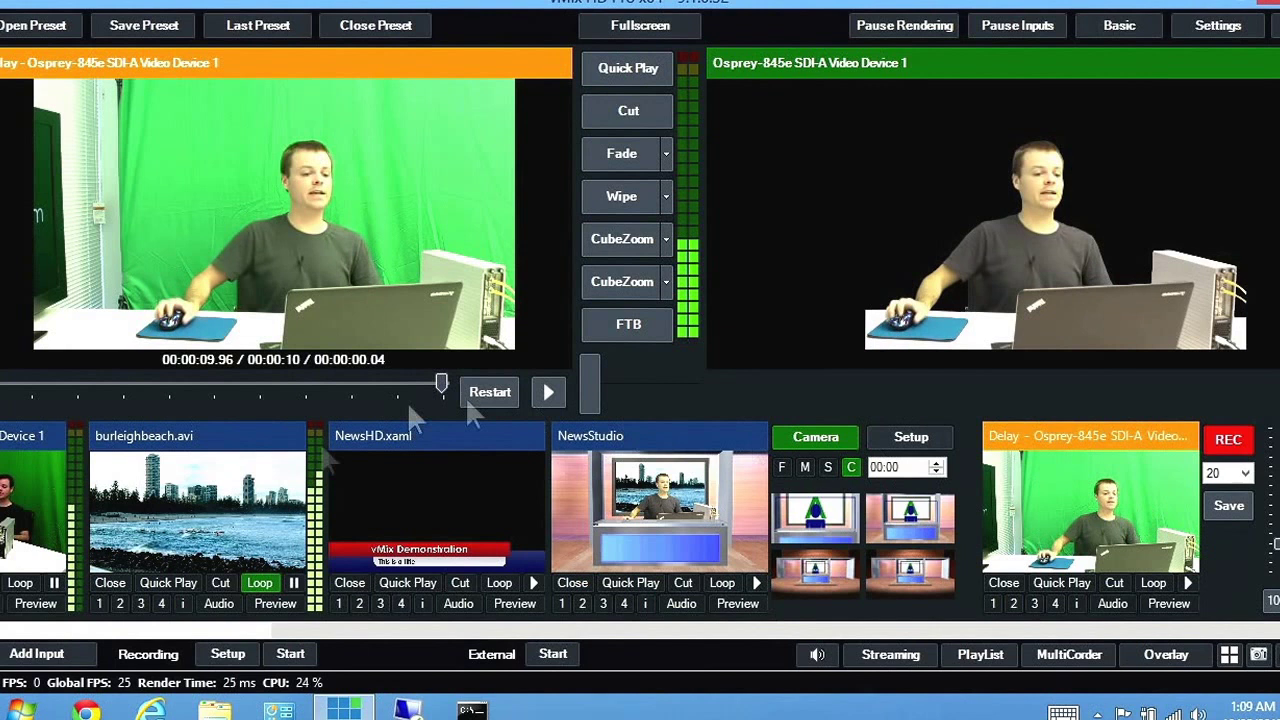
drag(437, 379, 263, 377)
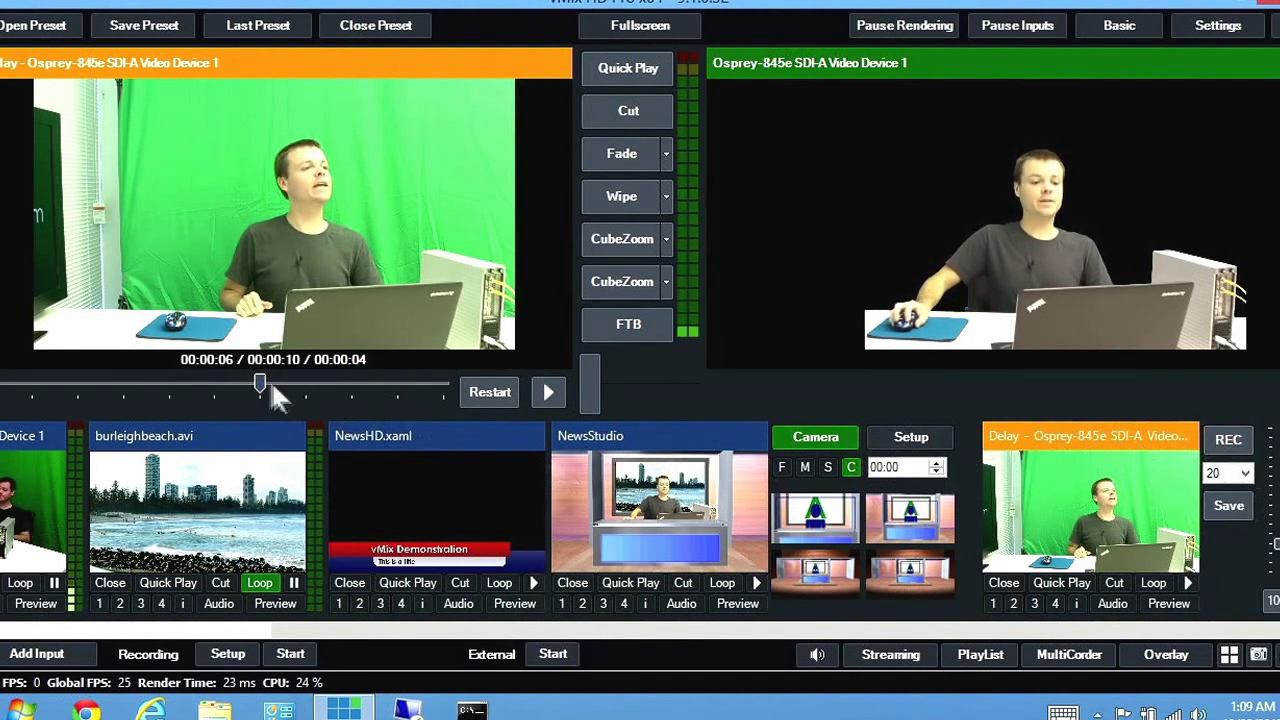
drag(85, 392, 0, 394)
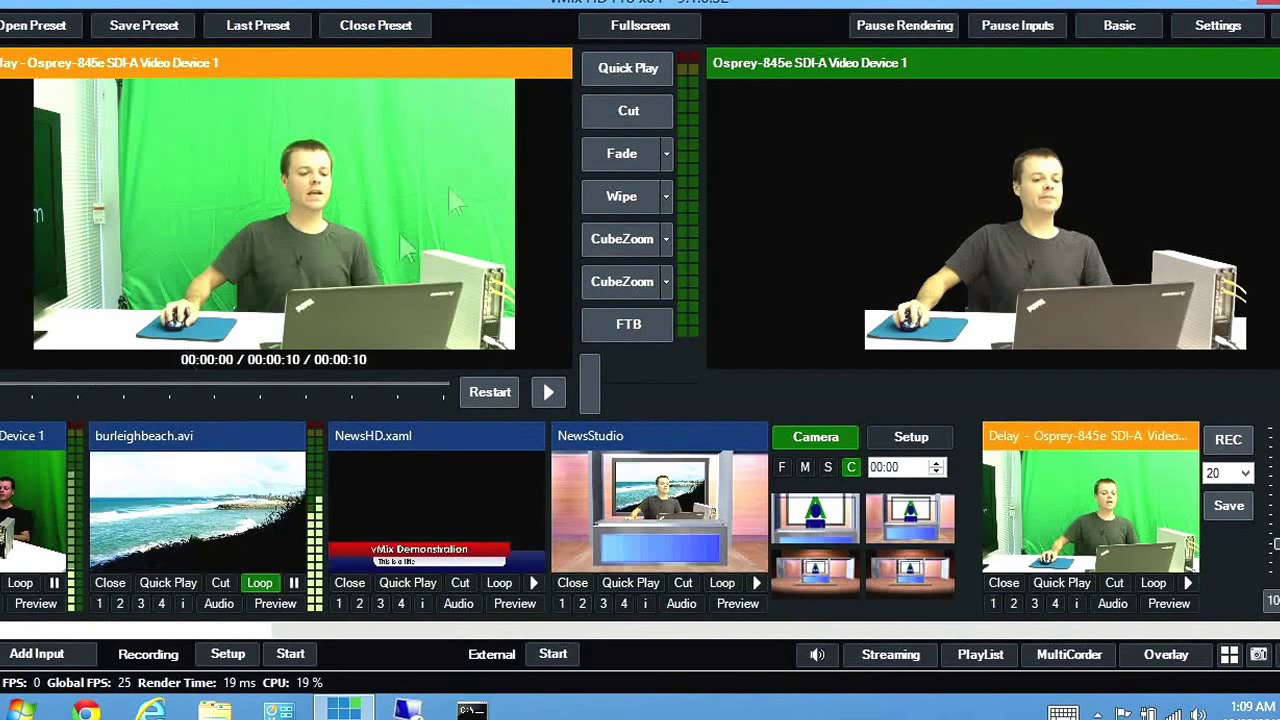
- Fade the delayed replay to the output and back twice, rewinding it to the start and playing it before the second run
click(618, 155)
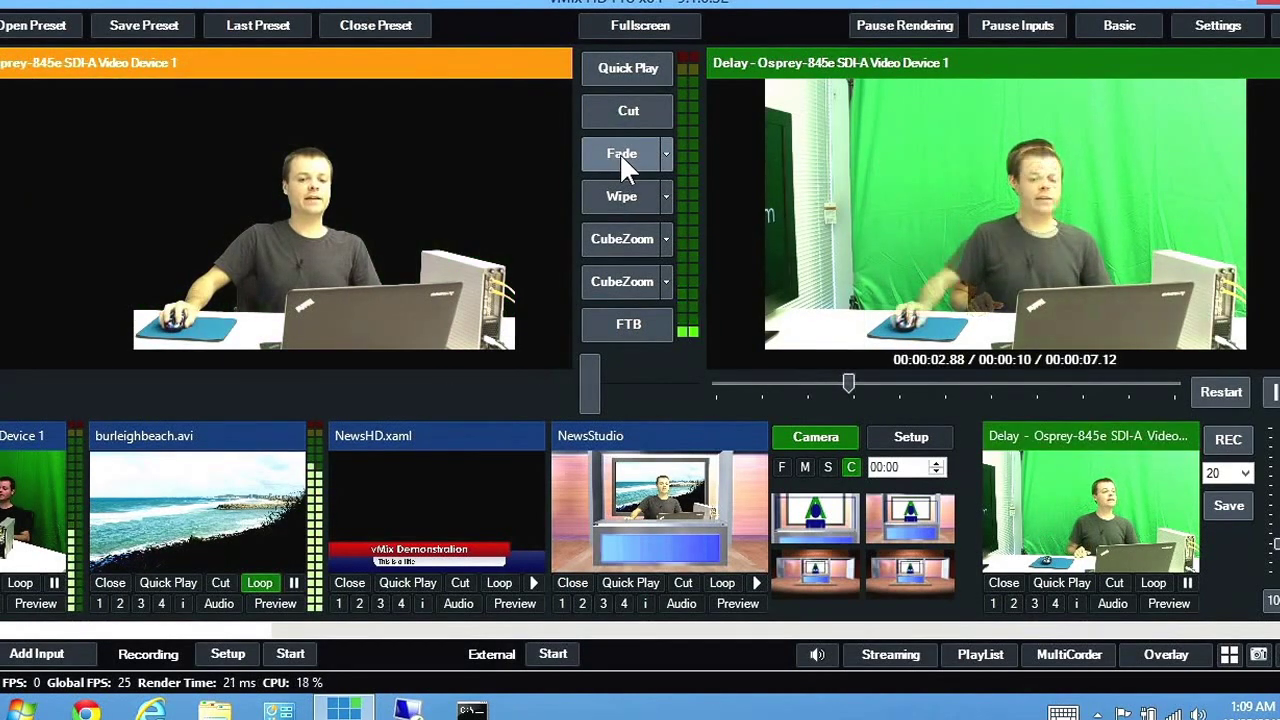
click(621, 156)
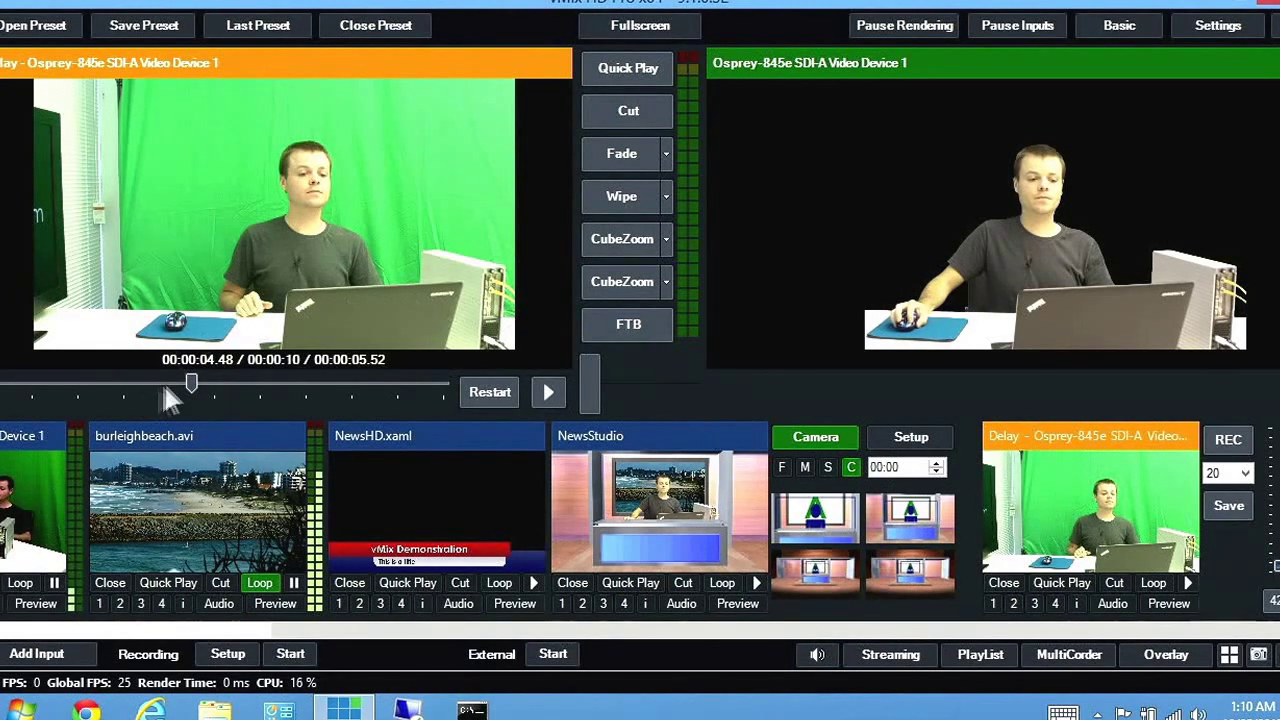
drag(188, 388, 40, 385)
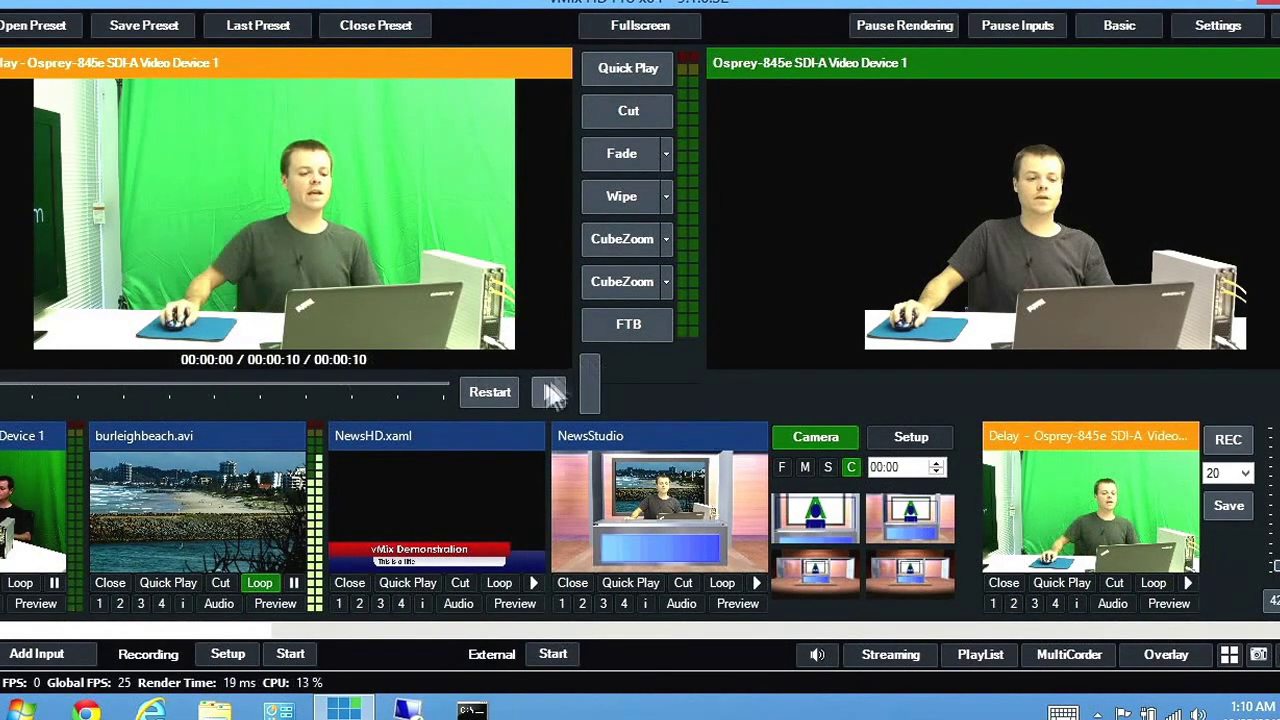
click(548, 392)
click(618, 156)
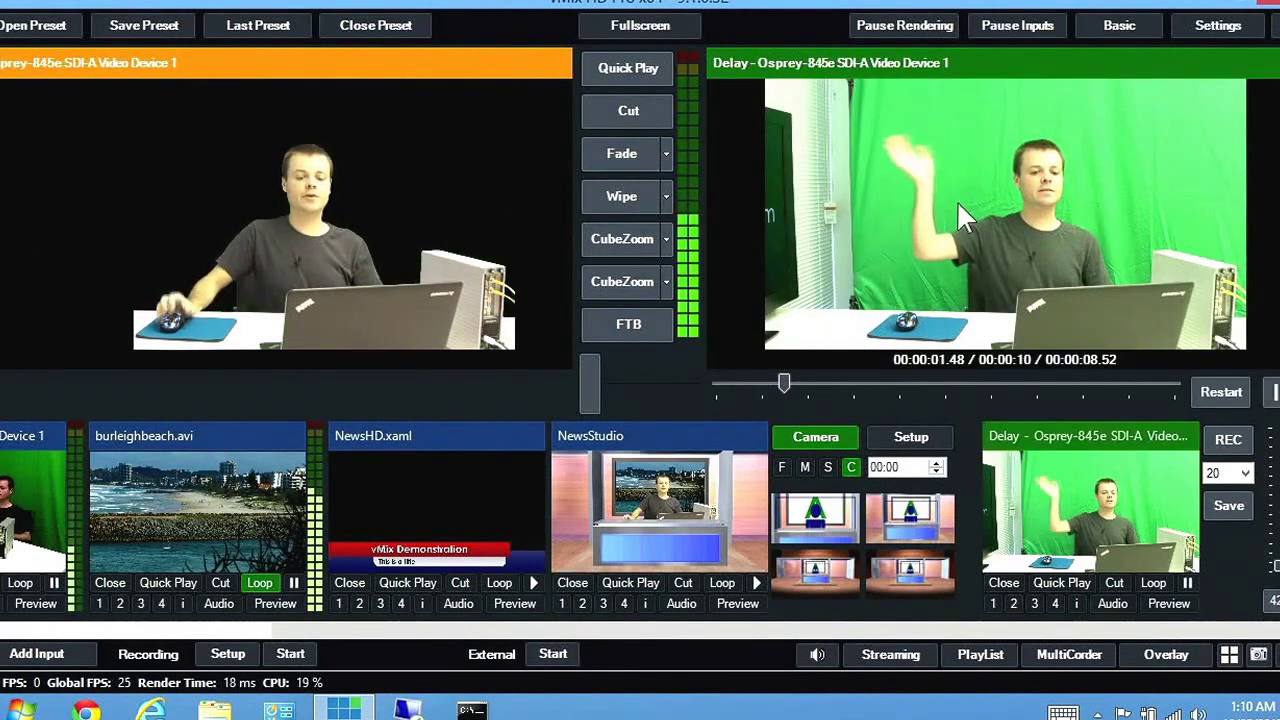
click(614, 157)
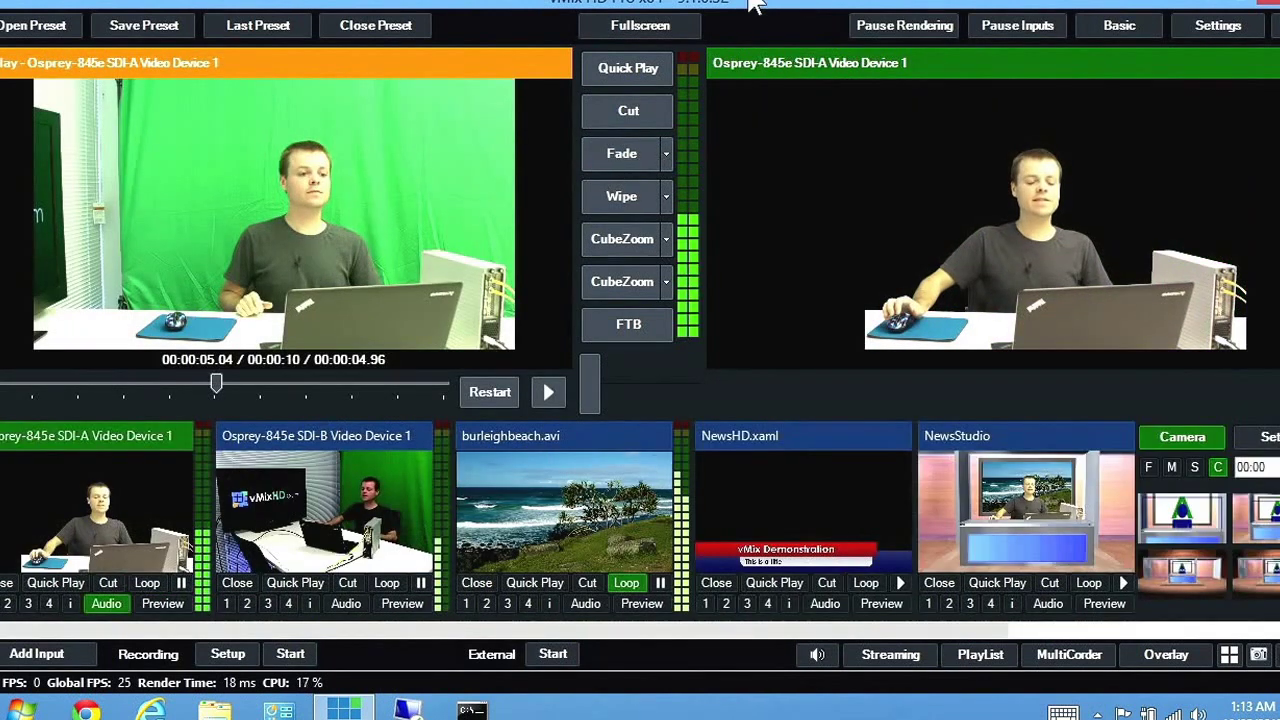
- Save the current setup on the desktop as a vMix preset named demonstration
click(145, 27)
text(d)
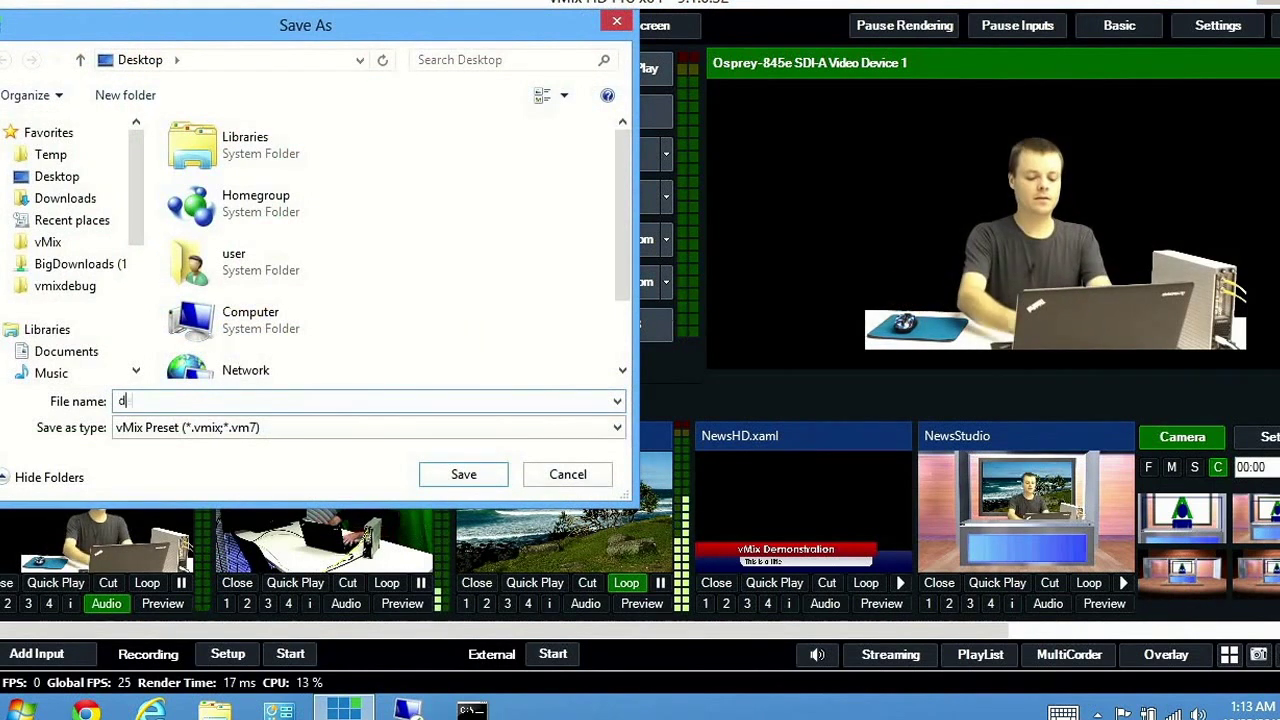
text(emonstration)
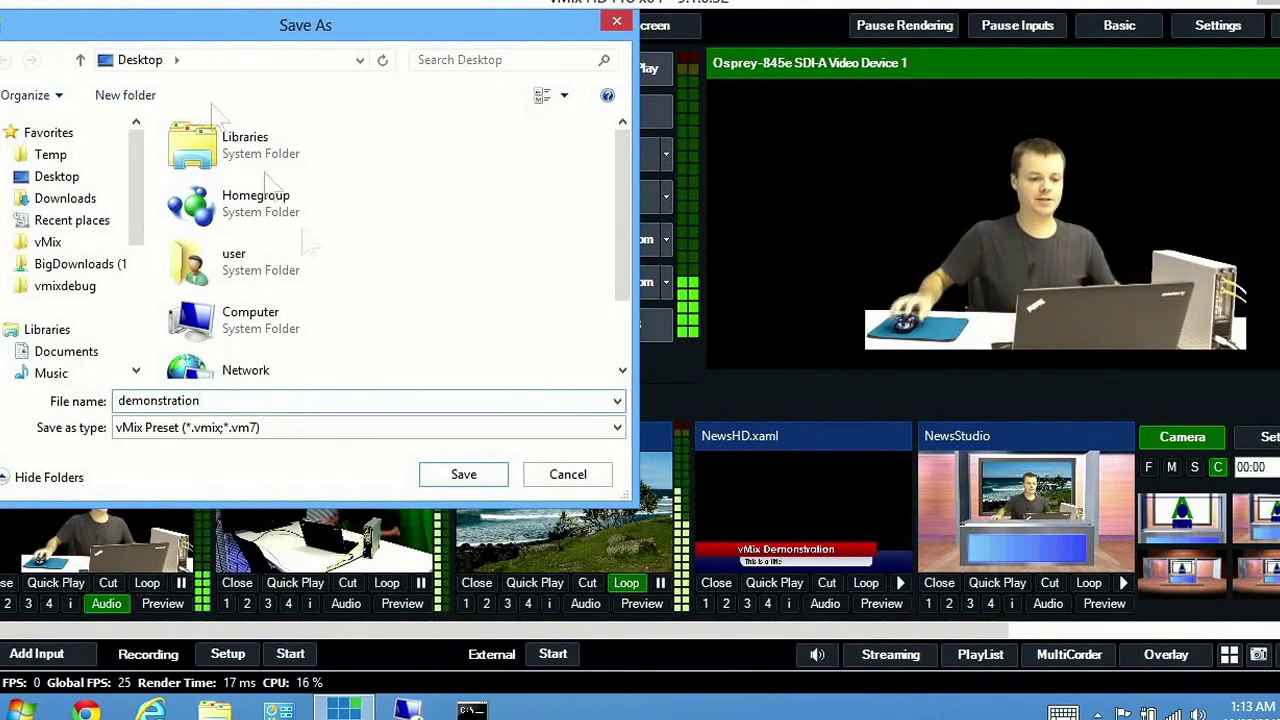
key(Return)
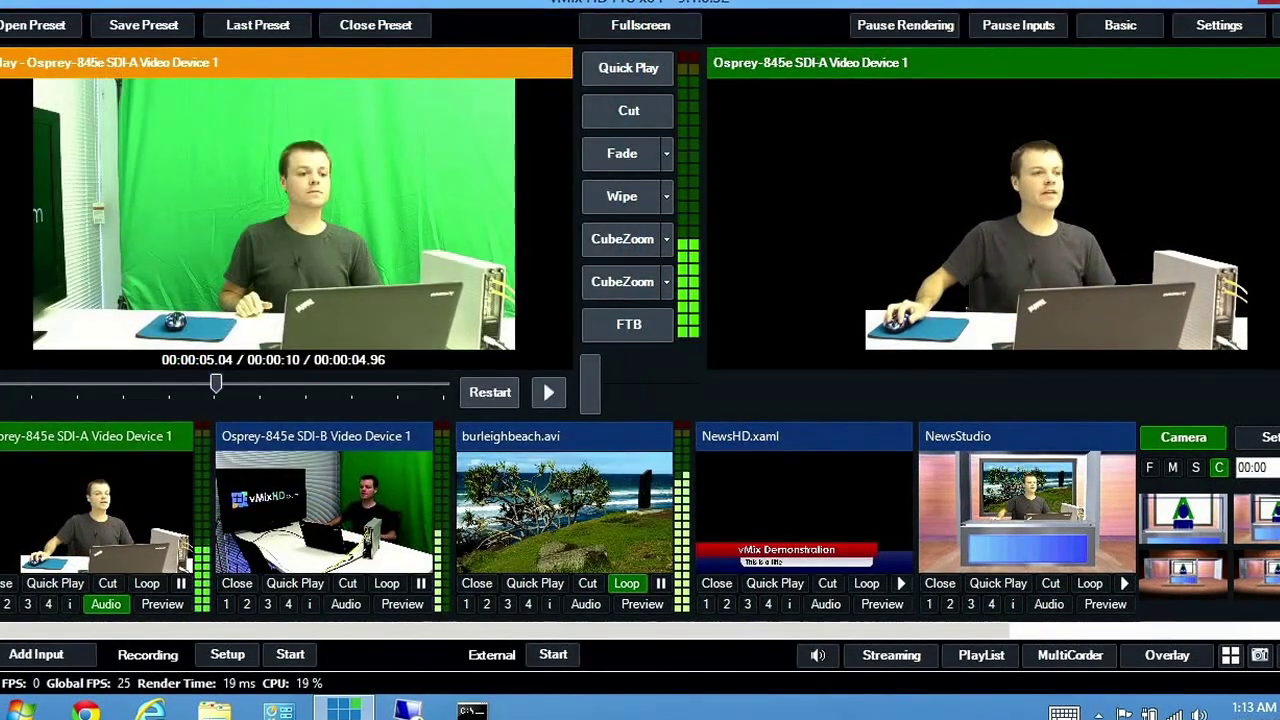
- Close vMix, relaunch the x64 version and open the demonstration preset
key(alt+F4)
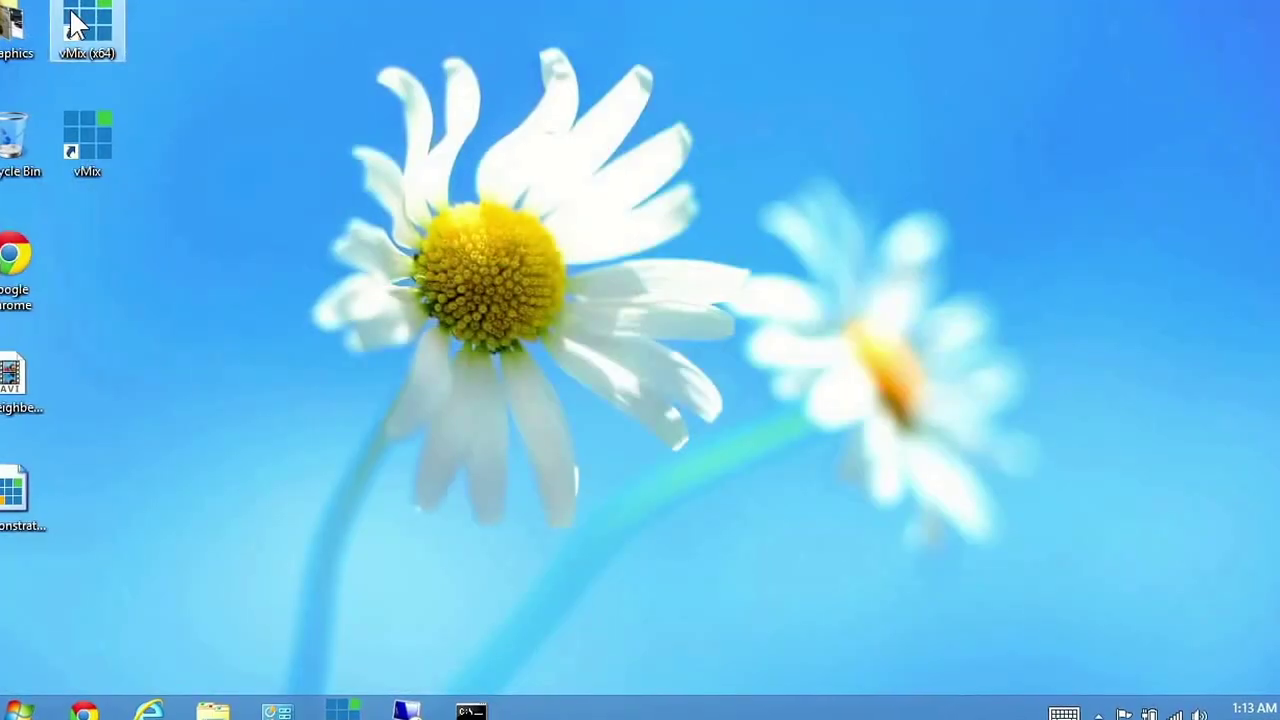
double_click(78, 24)
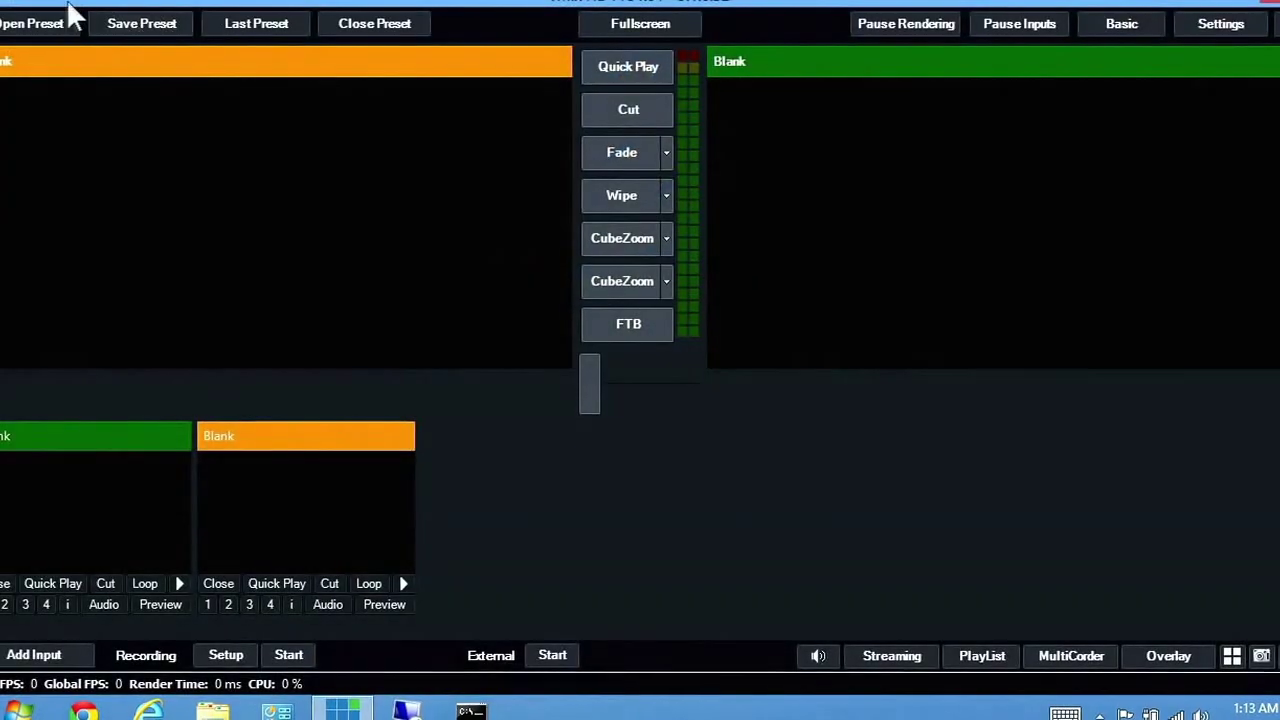
click(75, 15)
scroll(636, 258, down, 2)
click(300, 400)
double_click(300, 400)
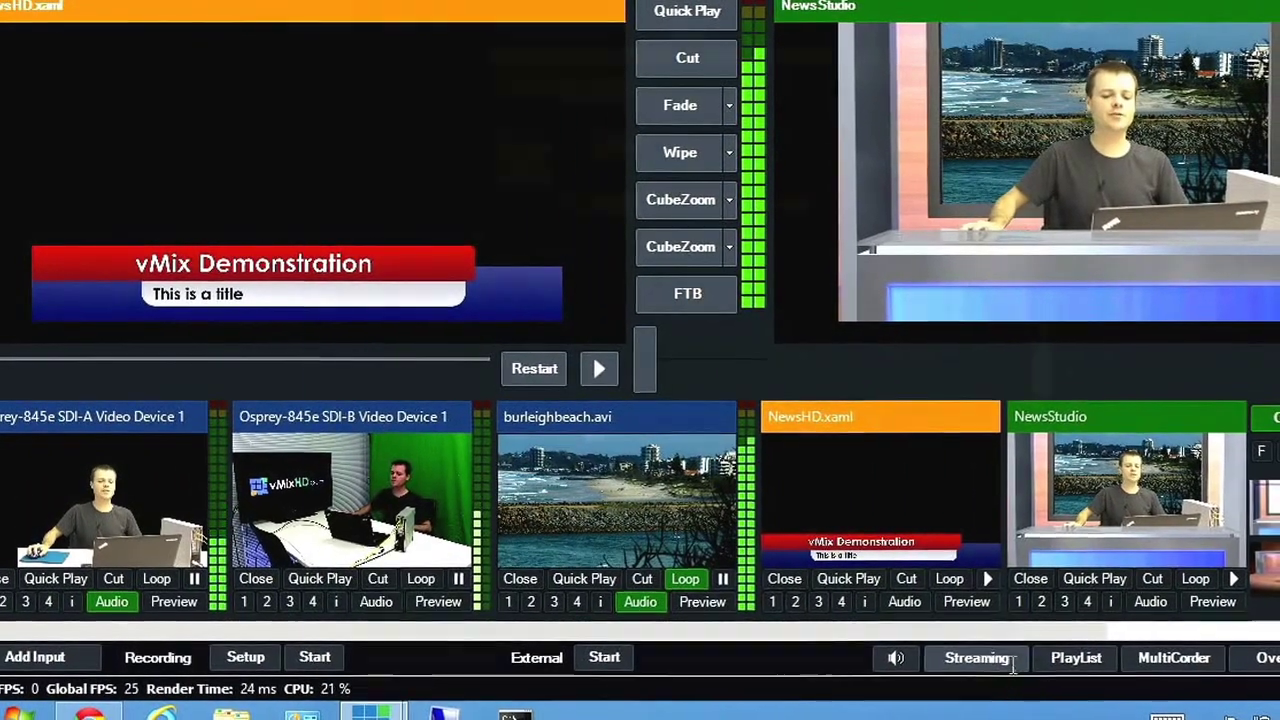
- Bring up vMix's streaming settings and open the channel's Remote settings page on the Ustream dashboard in Chrome
click(1012, 664)
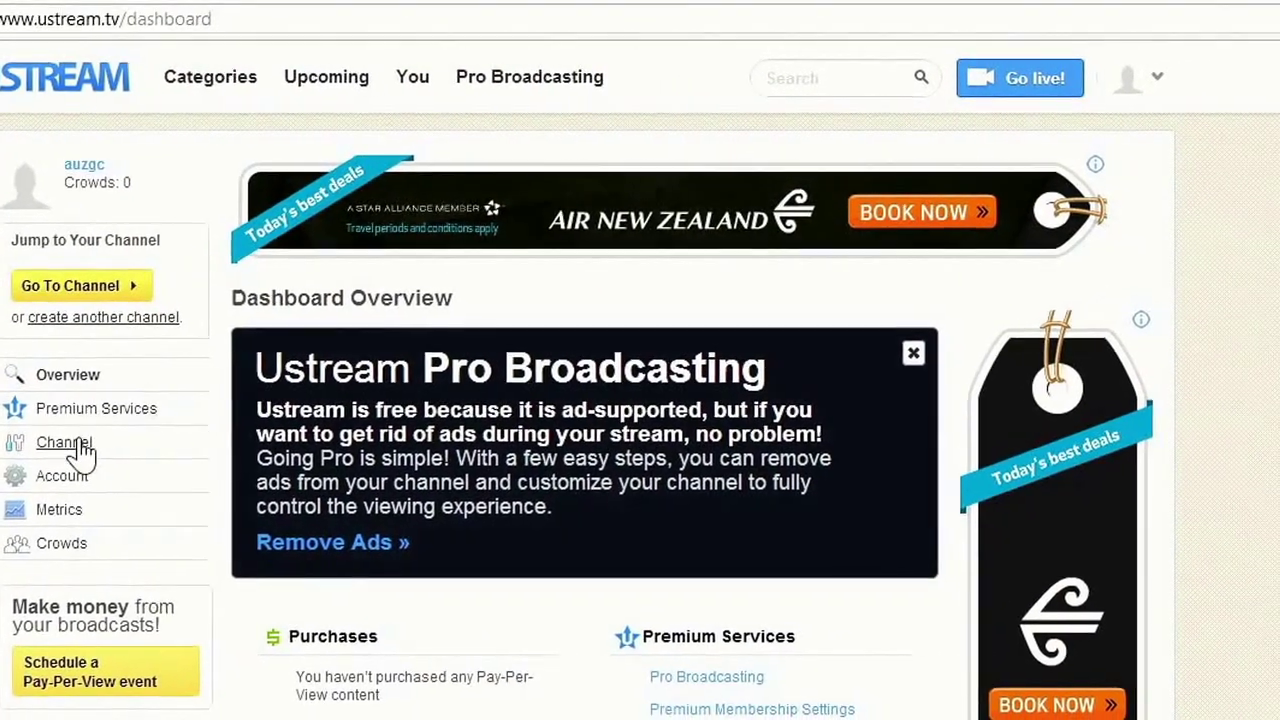
click(78, 448)
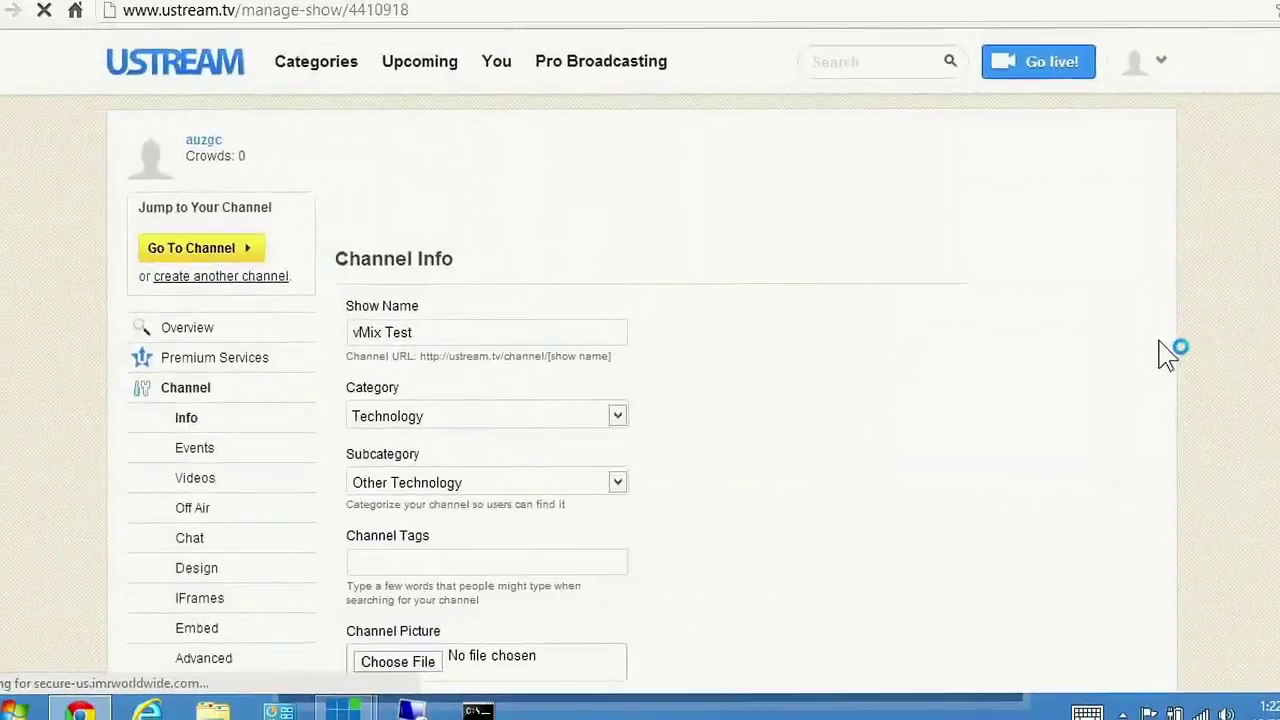
scroll(1130, 362, down, 3)
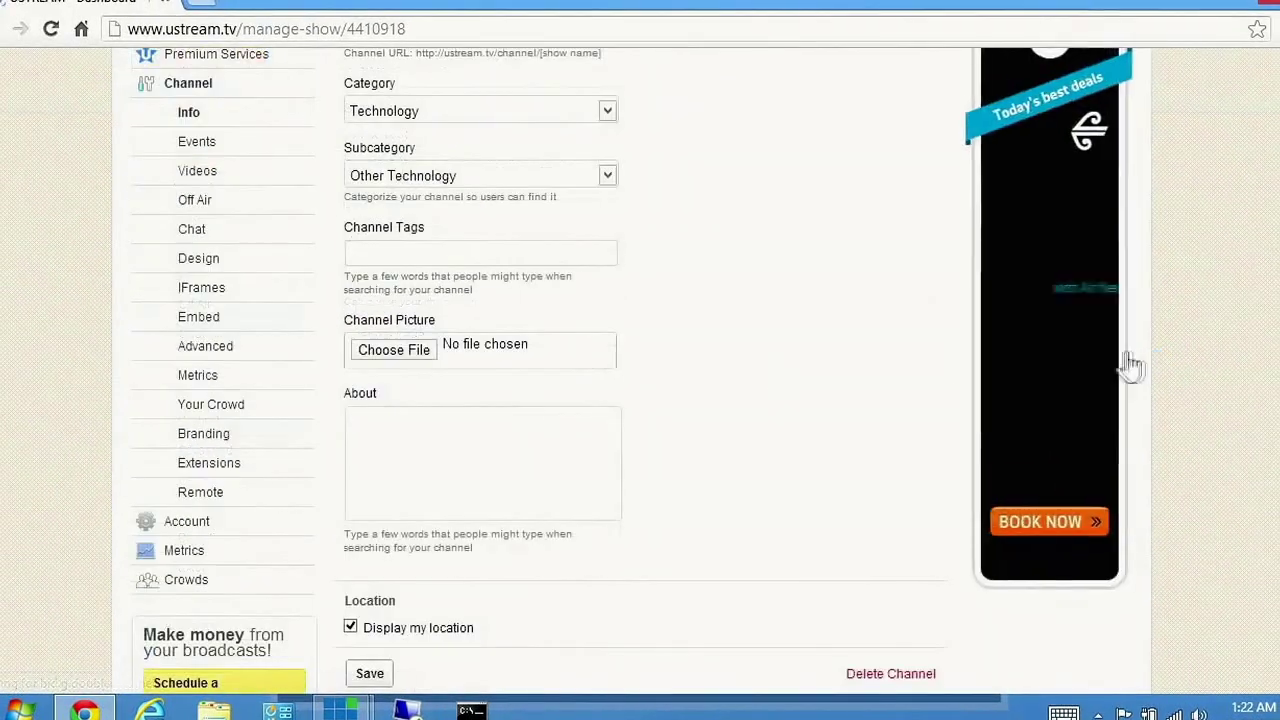
click(200, 492)
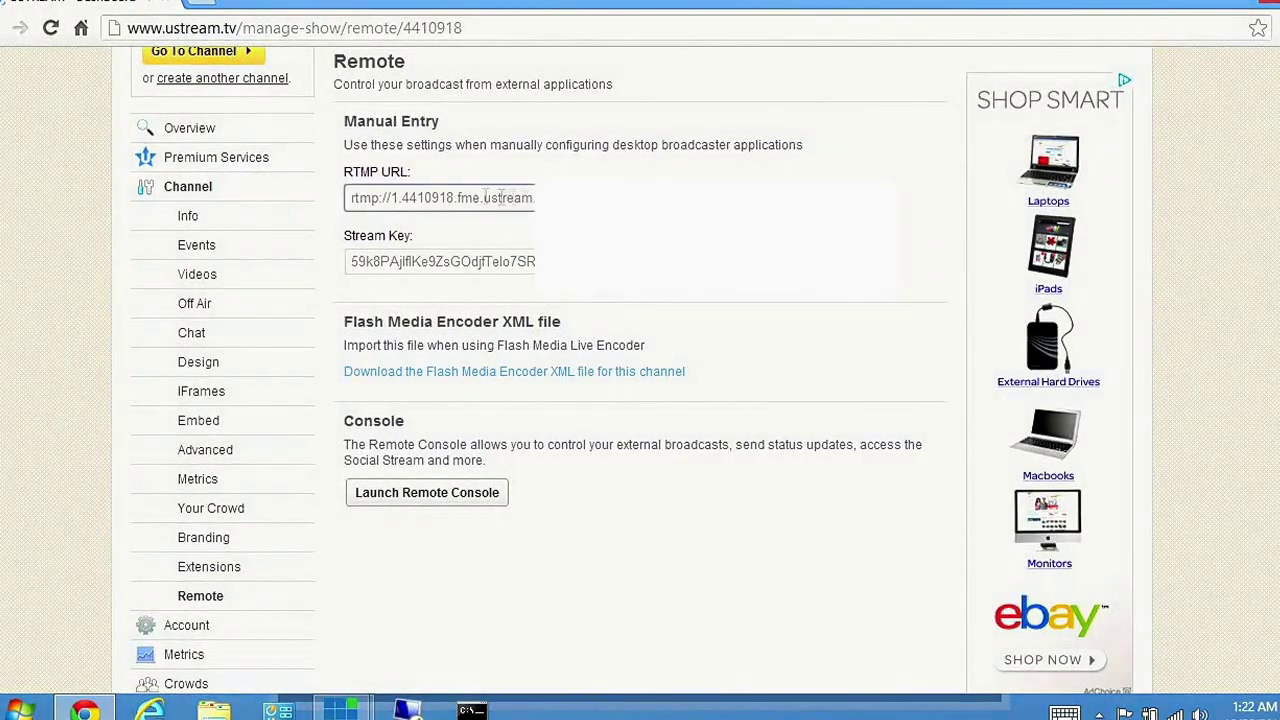
- Copy the RTMP URL from the Ustream Remote page into the URL of vMix's streaming settings
drag(496, 197, 321, 206)
right_click(428, 210)
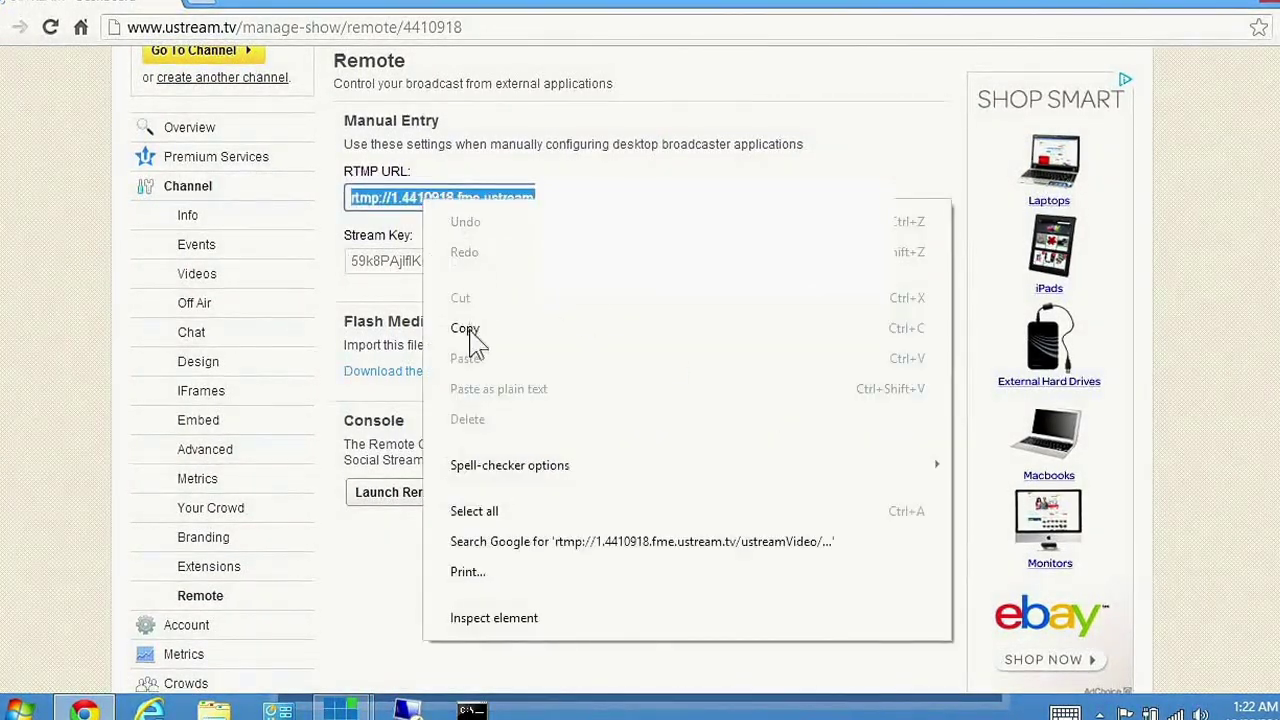
click(468, 332)
click(340, 710)
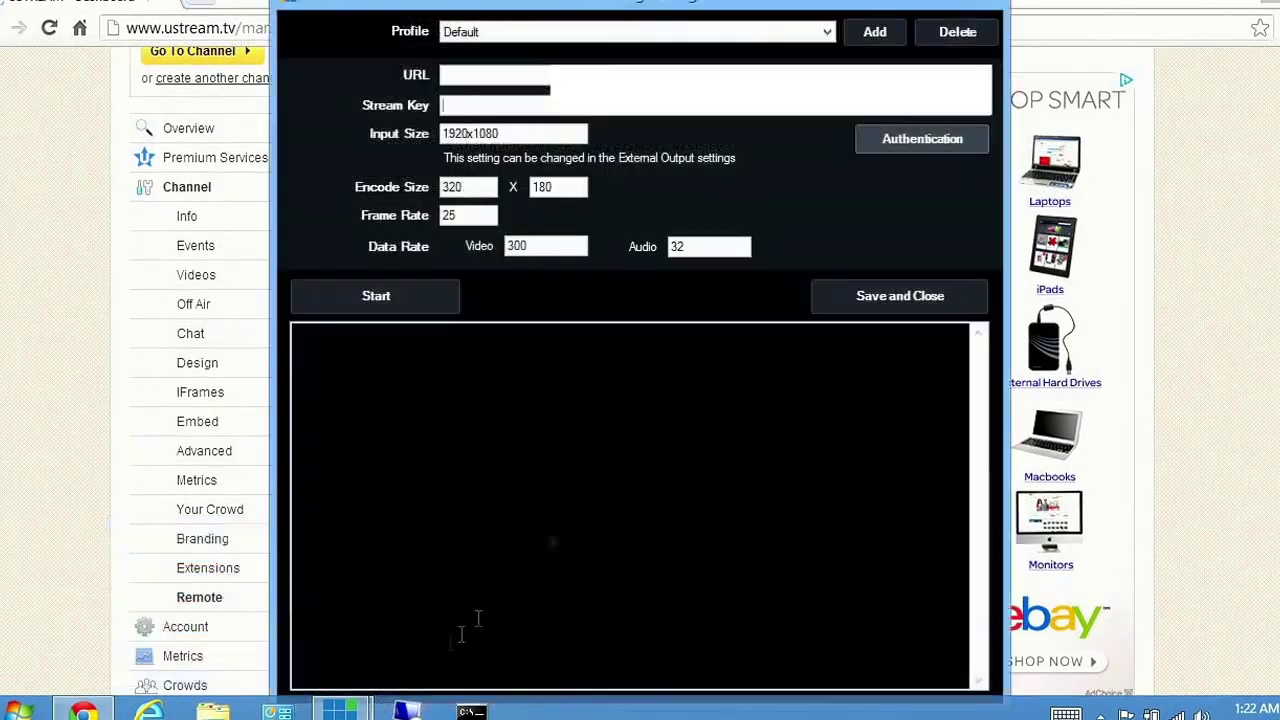
right_click(508, 74)
click(365, 164)
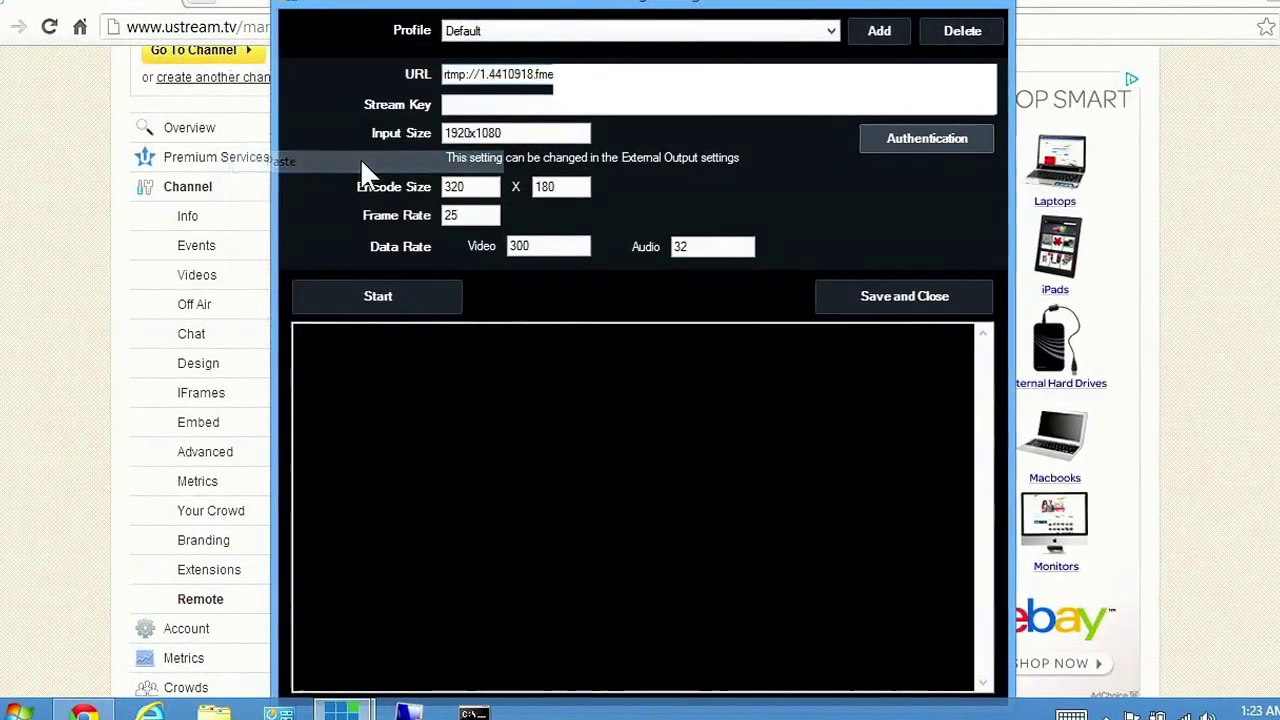
- Copy the stream key from the Ustream Remote page into the Stream Key of vMix's streaming settings
click(112, 6)
click(375, 262)
double_click(375, 262)
right_click(423, 271)
click(448, 382)
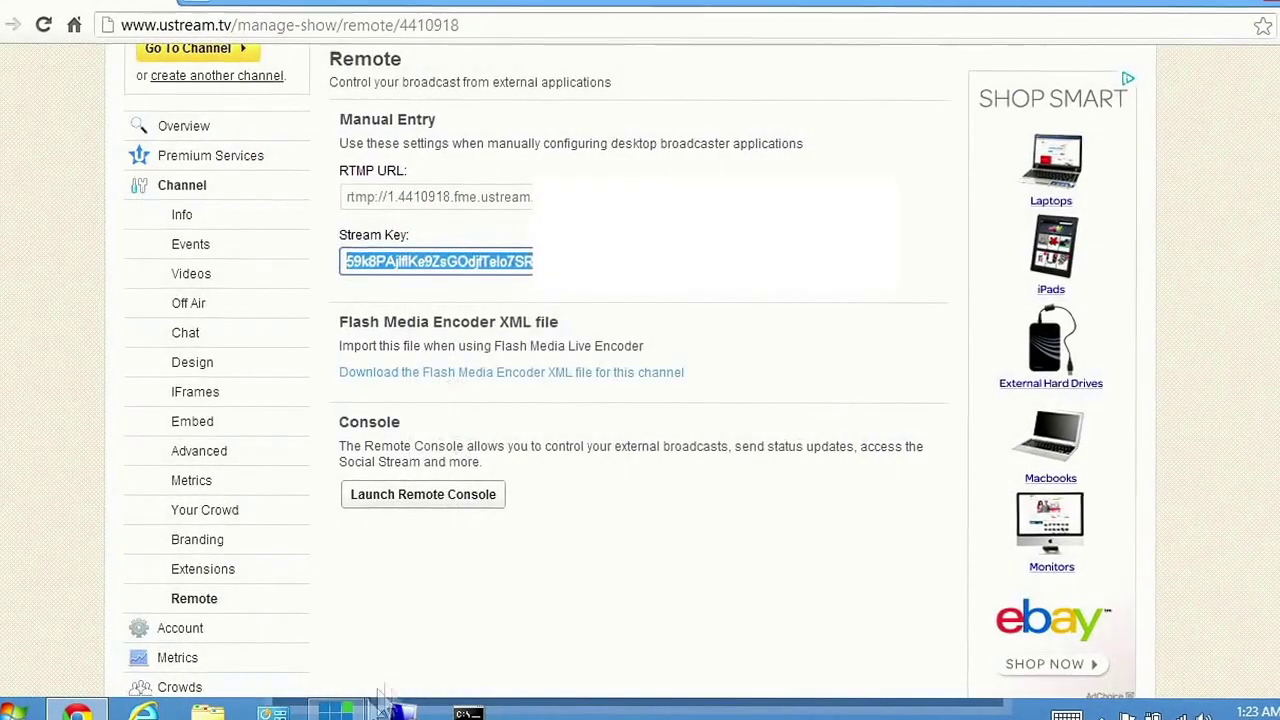
mouse_move(398, 705)
click(457, 614)
right_click(468, 110)
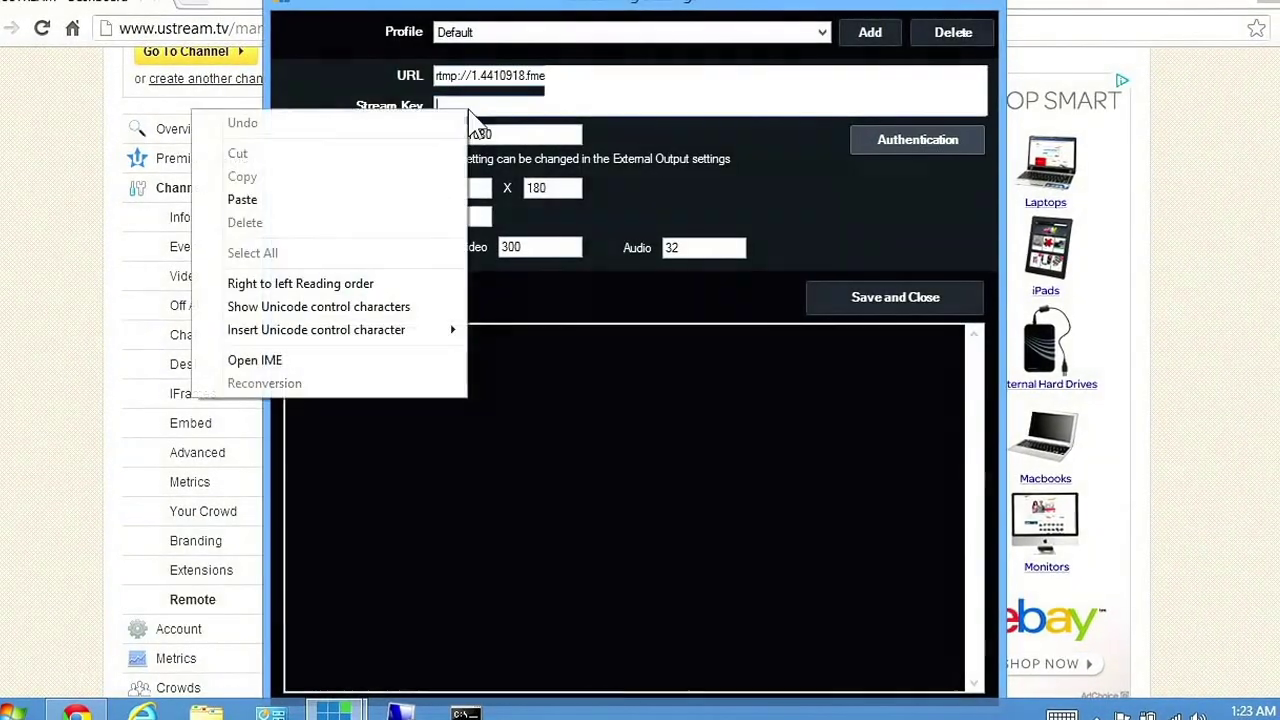
click(360, 201)
- Start streaming with the Default profile at 320 x 180 encode size and check the encoding log
click(465, 188)
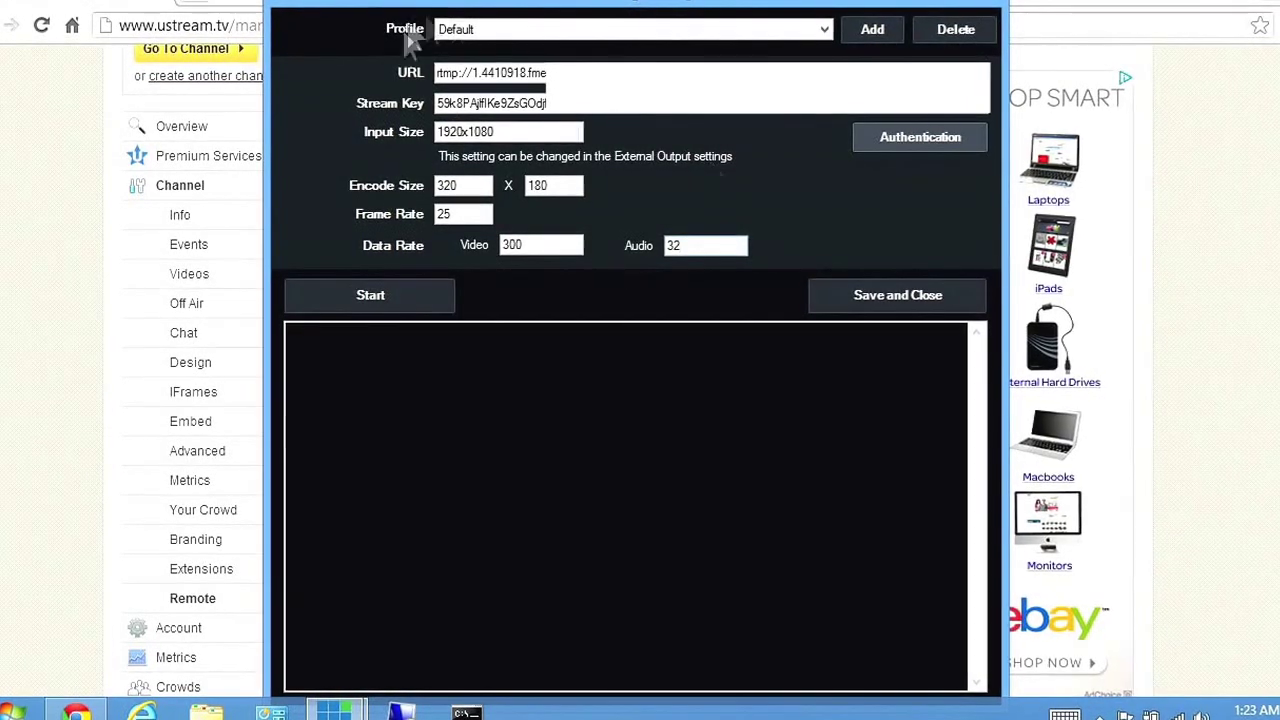
mouse_move(335, 712)
click(220, 640)
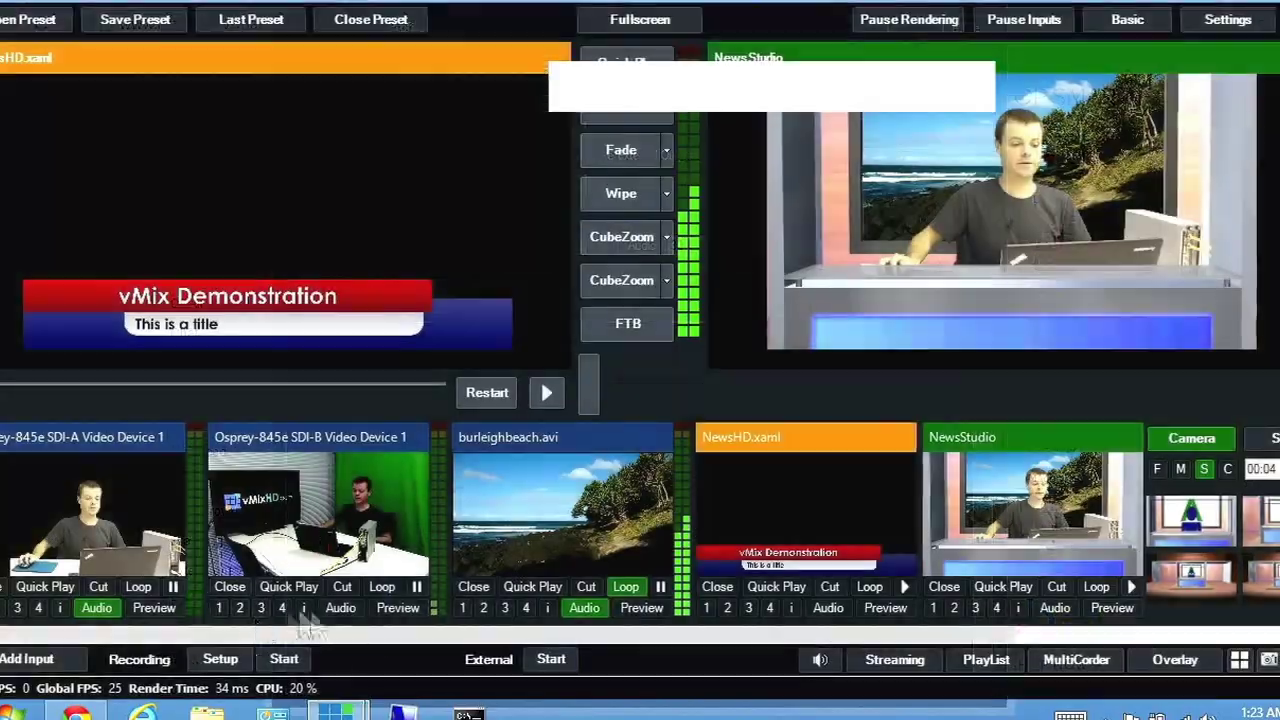
click(300, 600)
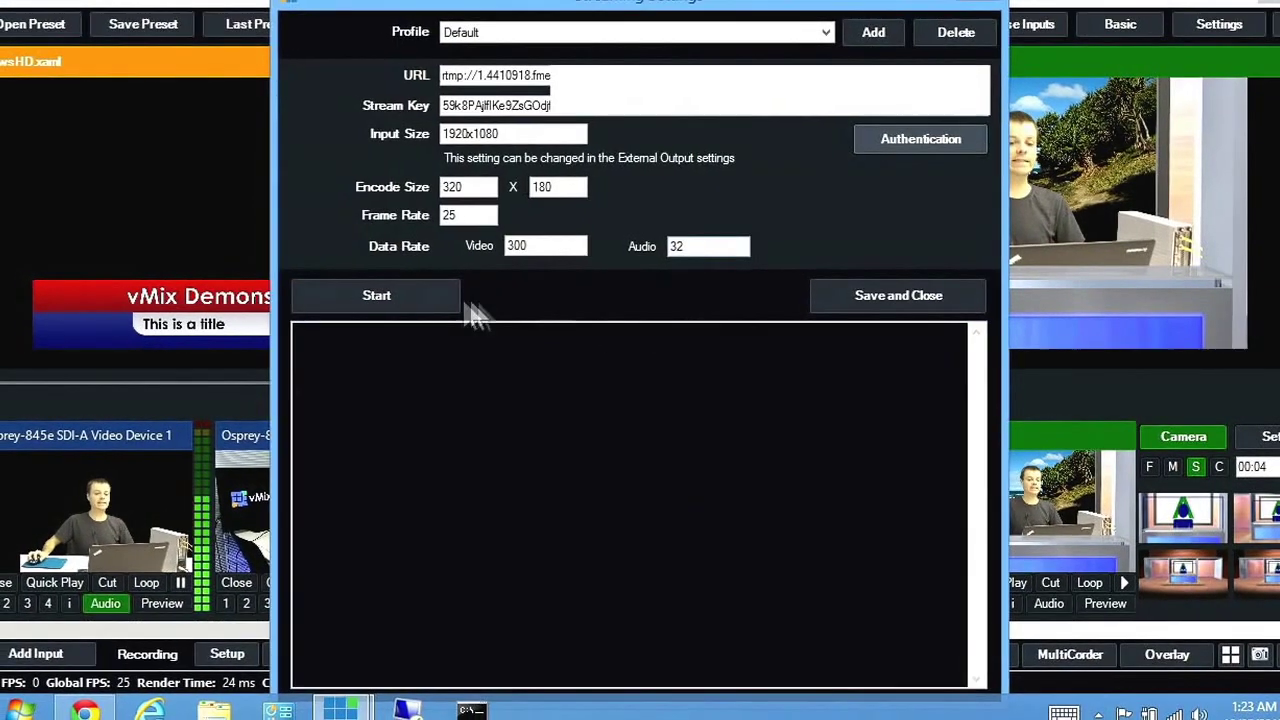
click(452, 300)
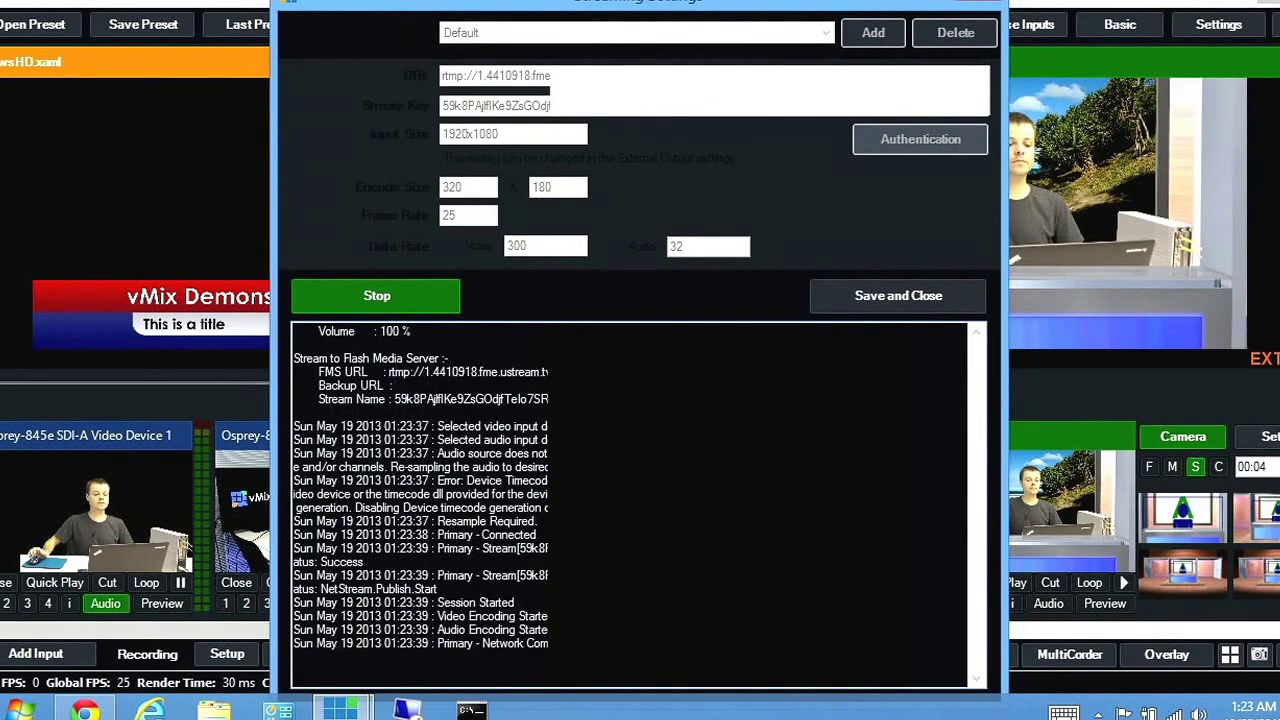
scroll(583, 404, down, 7)
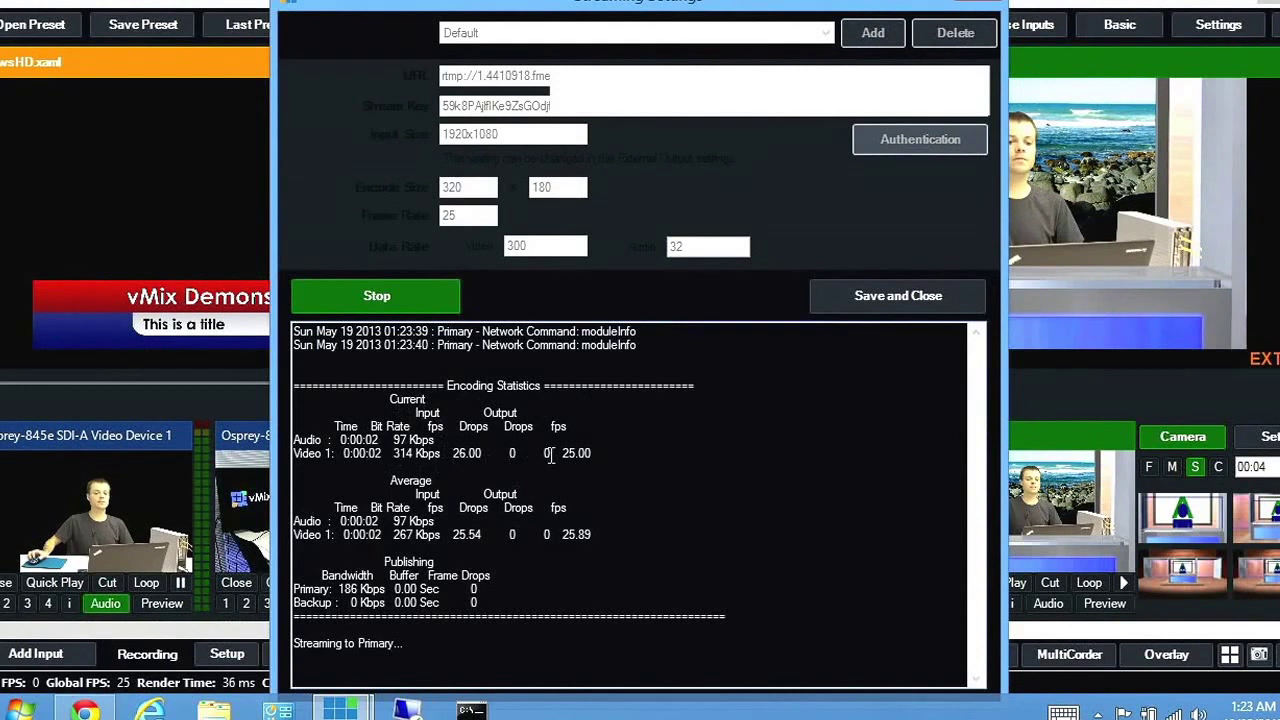
- Leave the streaming settings and open the vMix Test channel page on Ustream in Chrome
click(985, 8)
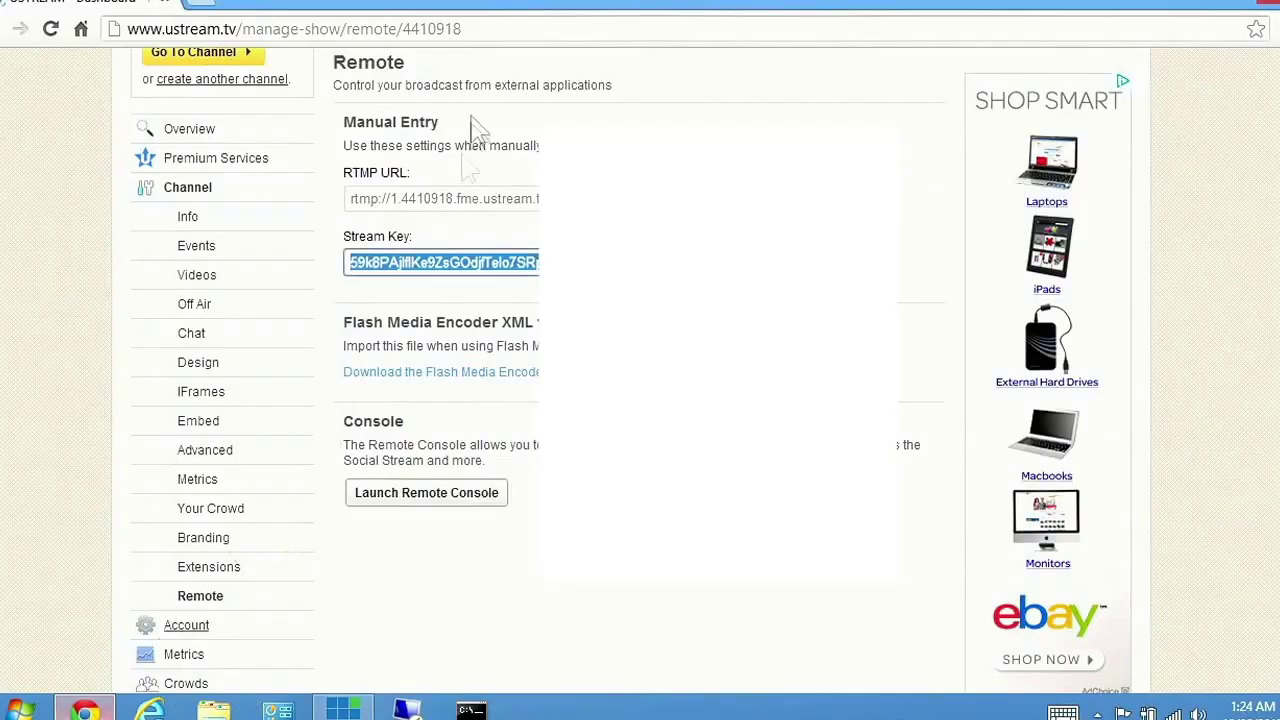
click(478, 128)
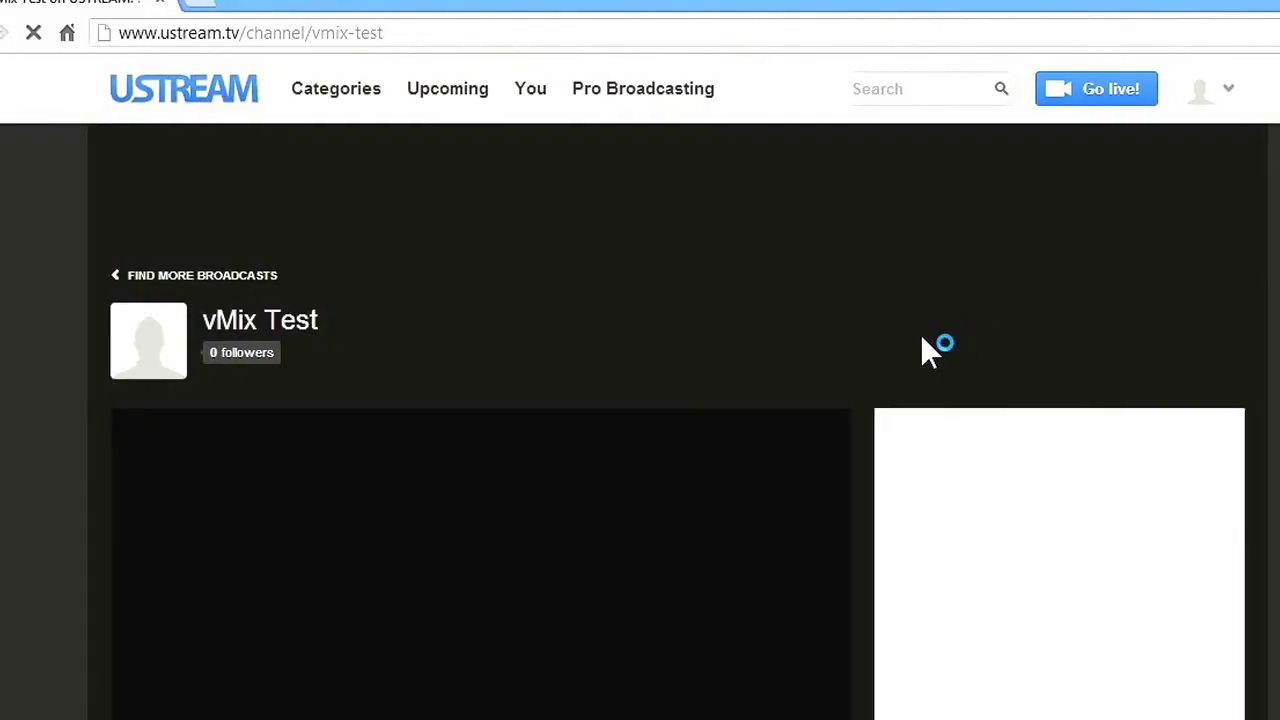
scroll(840, 335, down, 3)
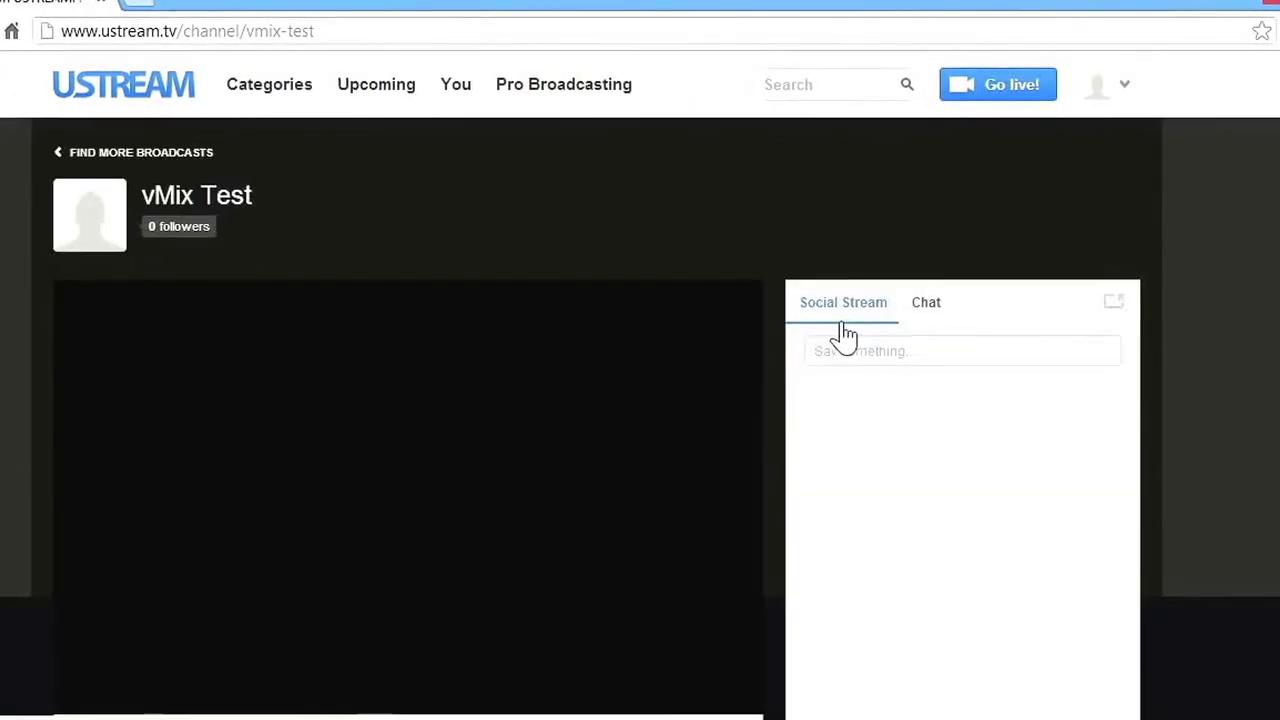